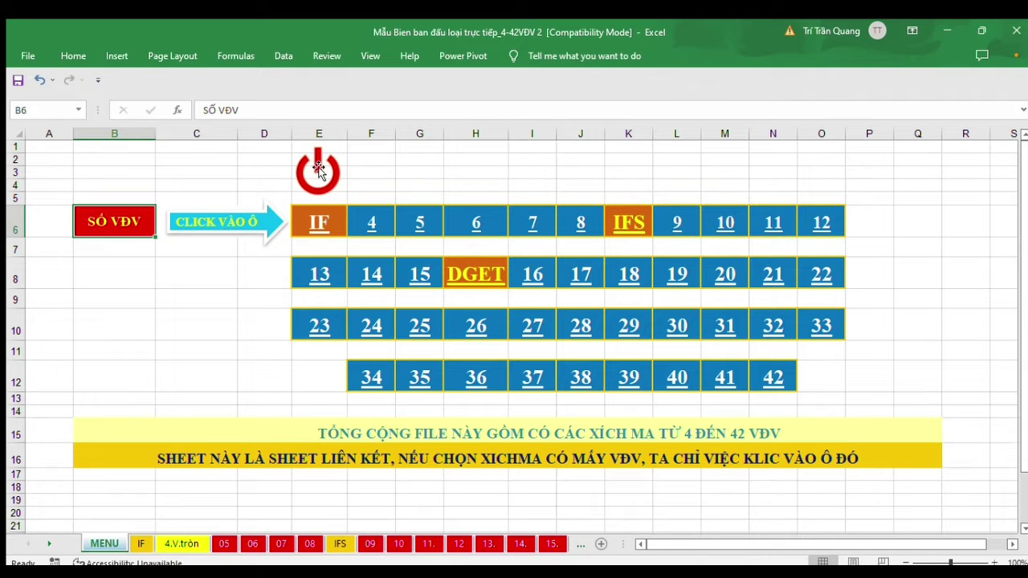
From the MENU sheet, view the IF and IFS introduction sheets and the 16-athlete bracket, returning to MENU after each.
click(322, 228)
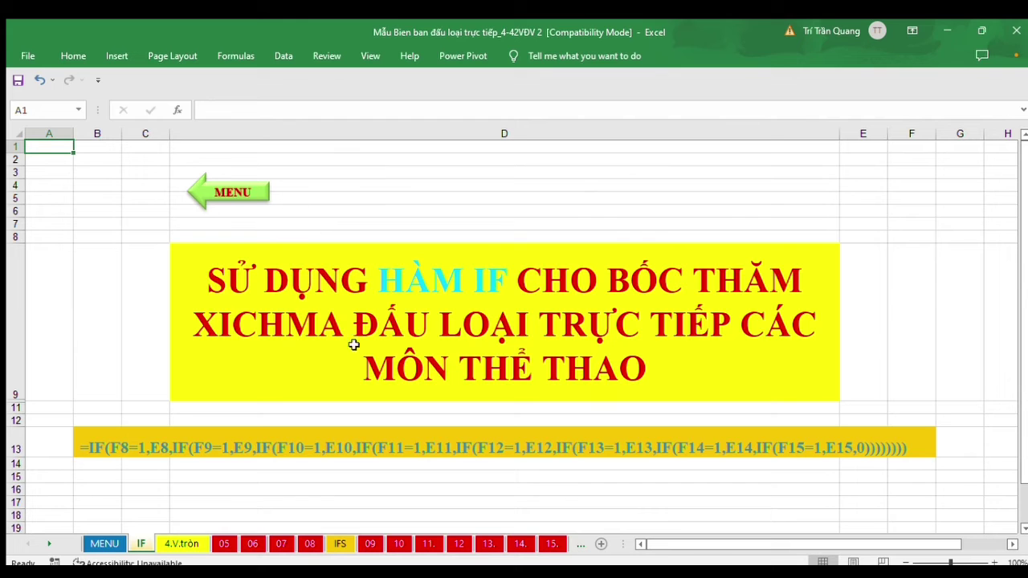
click(231, 193)
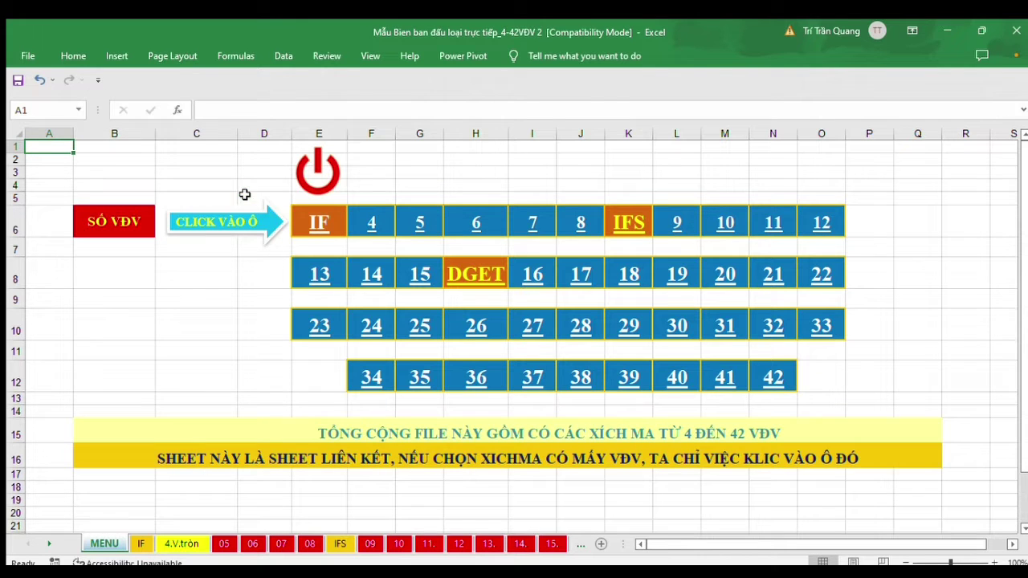
click(631, 222)
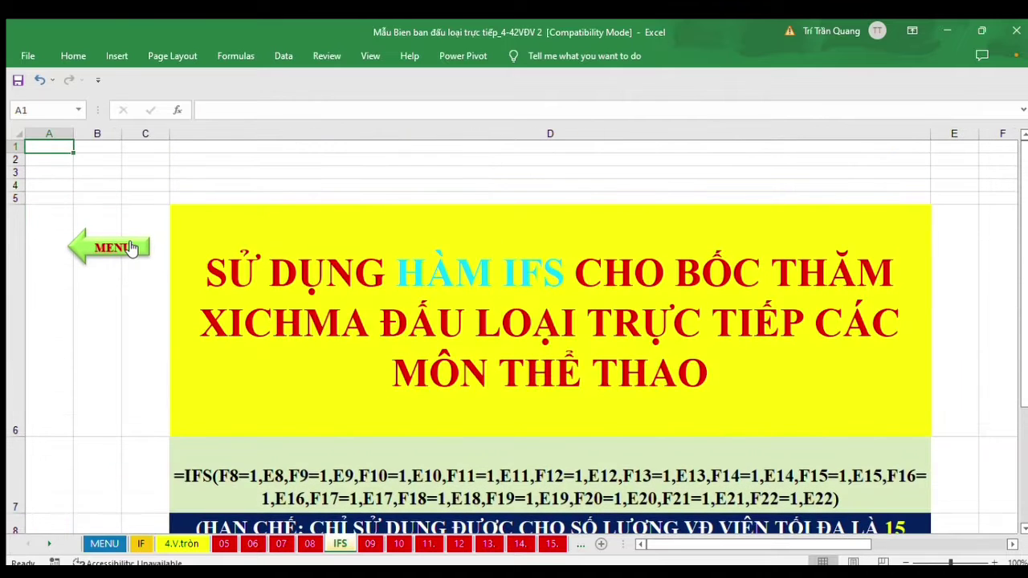
click(130, 248)
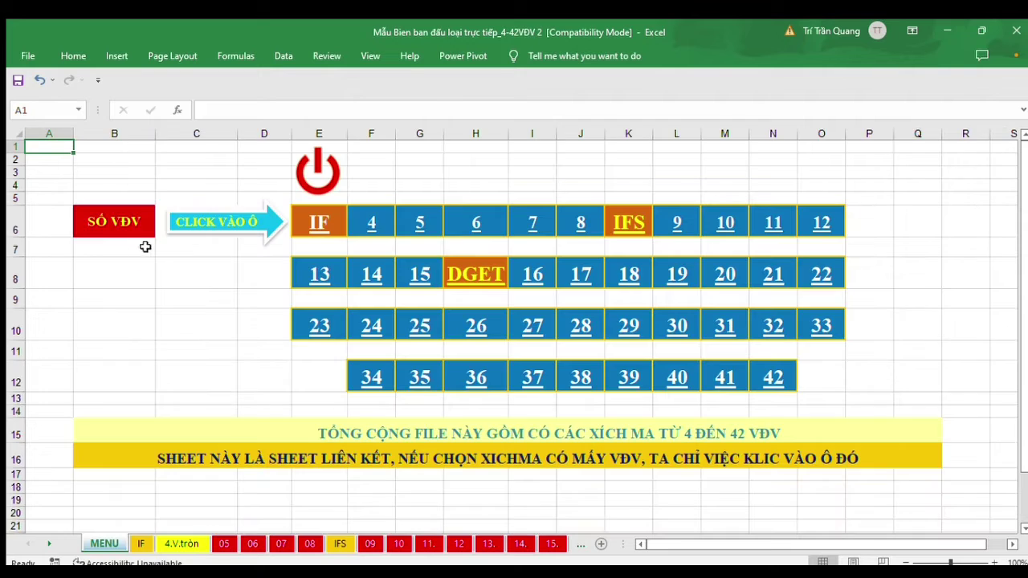
click(549, 278)
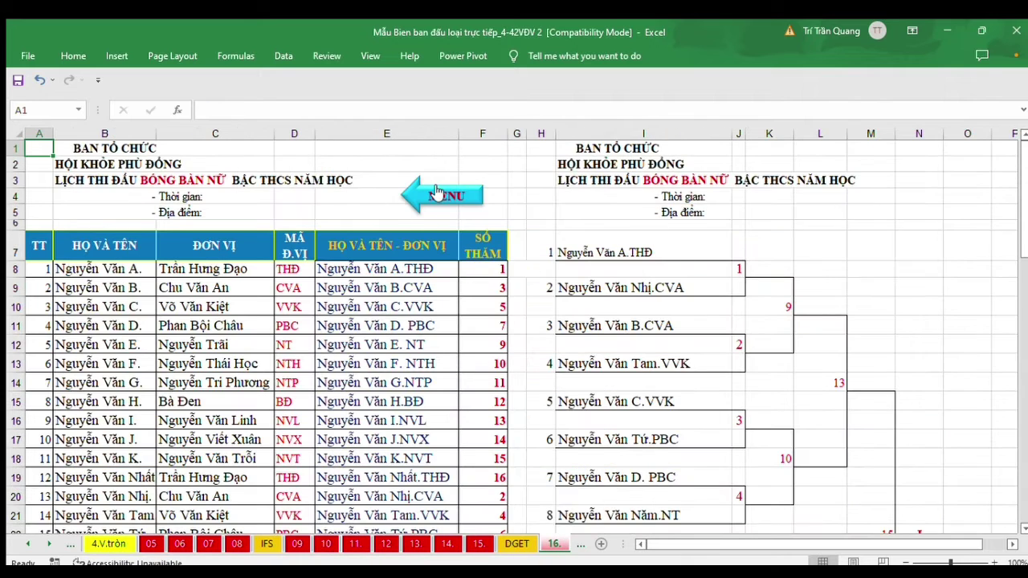
click(435, 193)
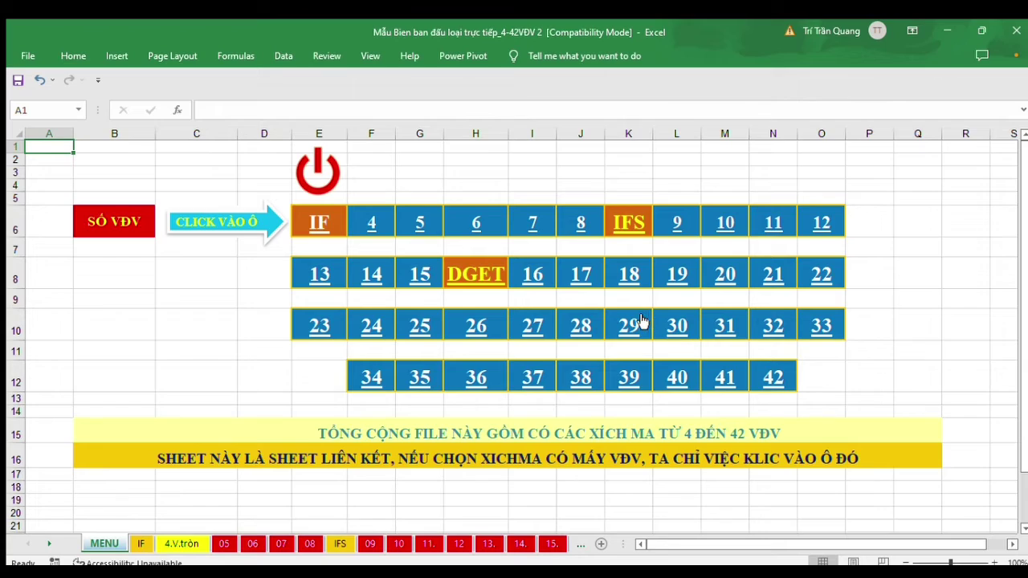
From MENU, view the 29-athlete sheet and look through the 42-athlete draw list and bracket, returning to MENU after each.
click(638, 322)
click(466, 182)
click(774, 376)
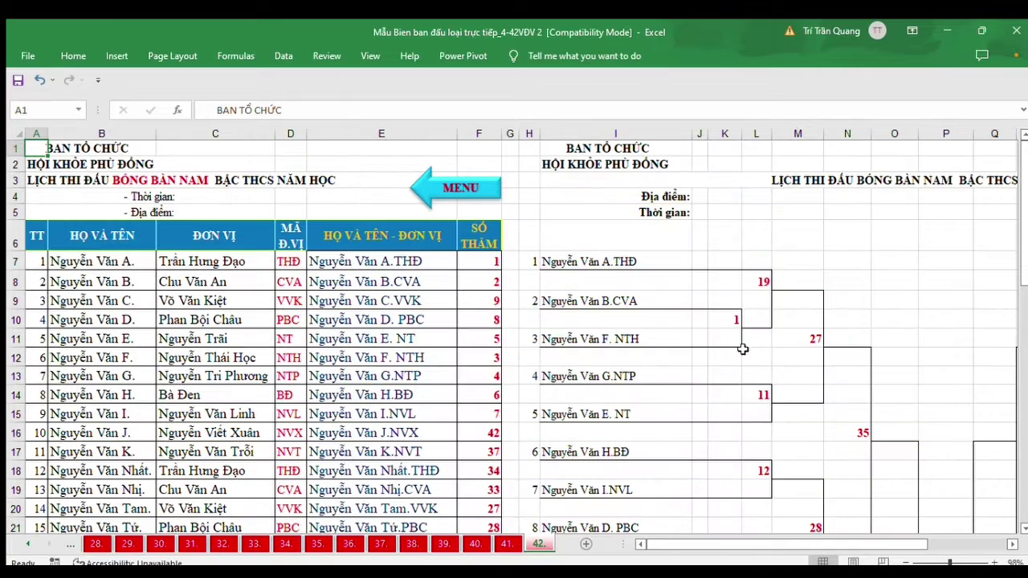
scroll(459, 354, down, 14)
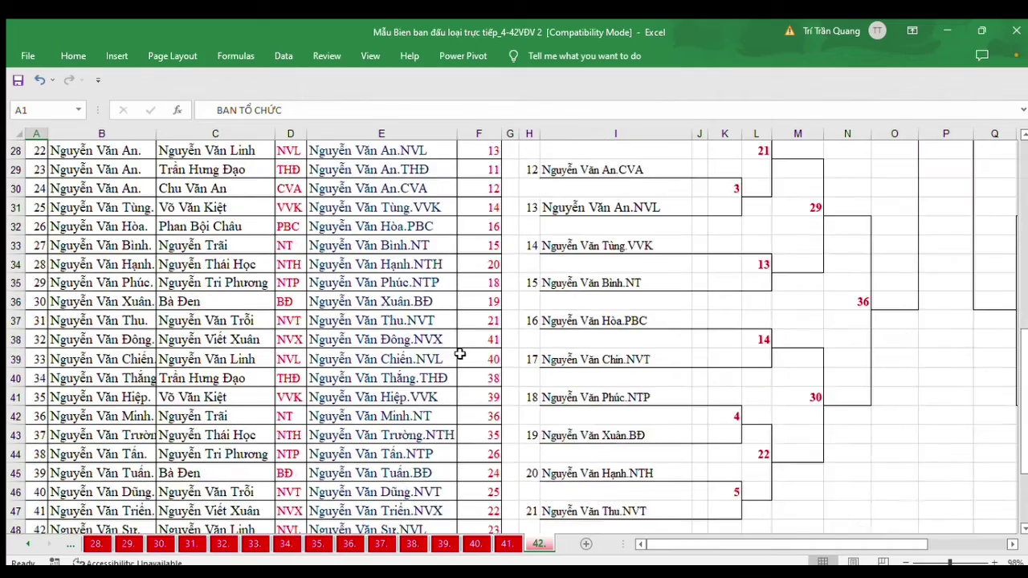
scroll(459, 354, up, 14)
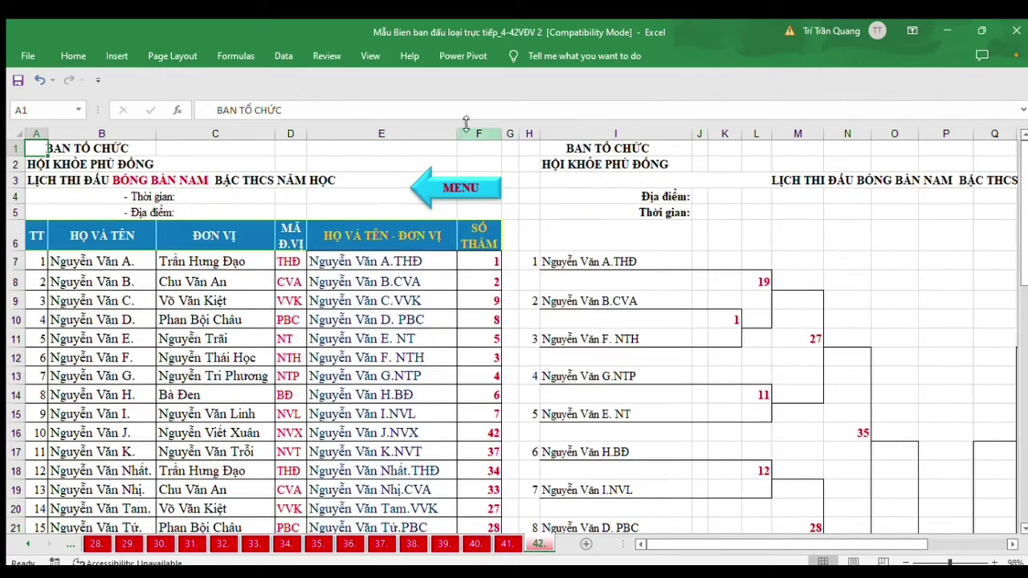
click(479, 177)
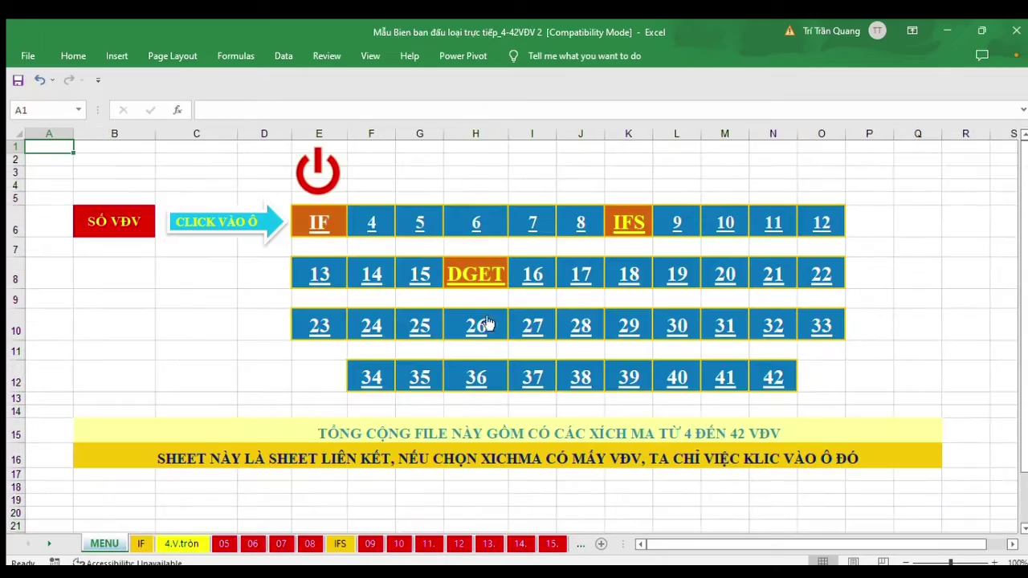
Open the 4-athlete round-robin sheet and clear the draw numbers in F8:F11.
click(374, 222)
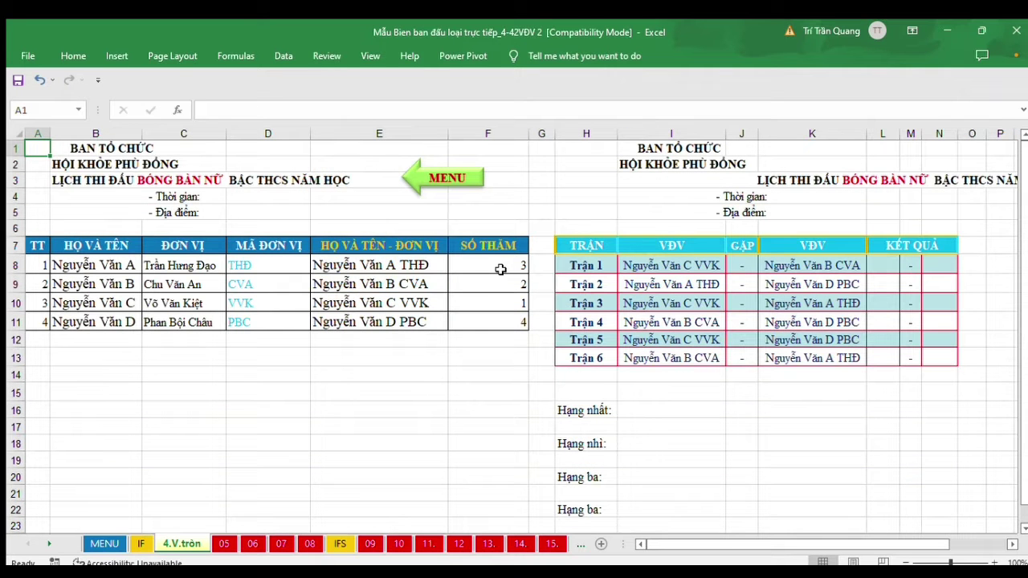
drag(501, 265, 515, 318)
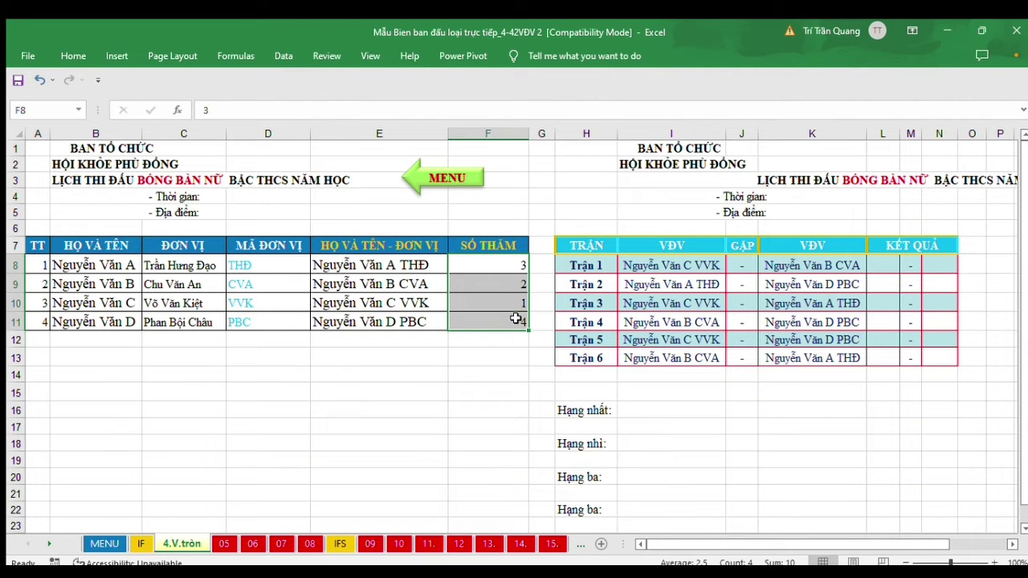
key(Delete)
click(515, 319)
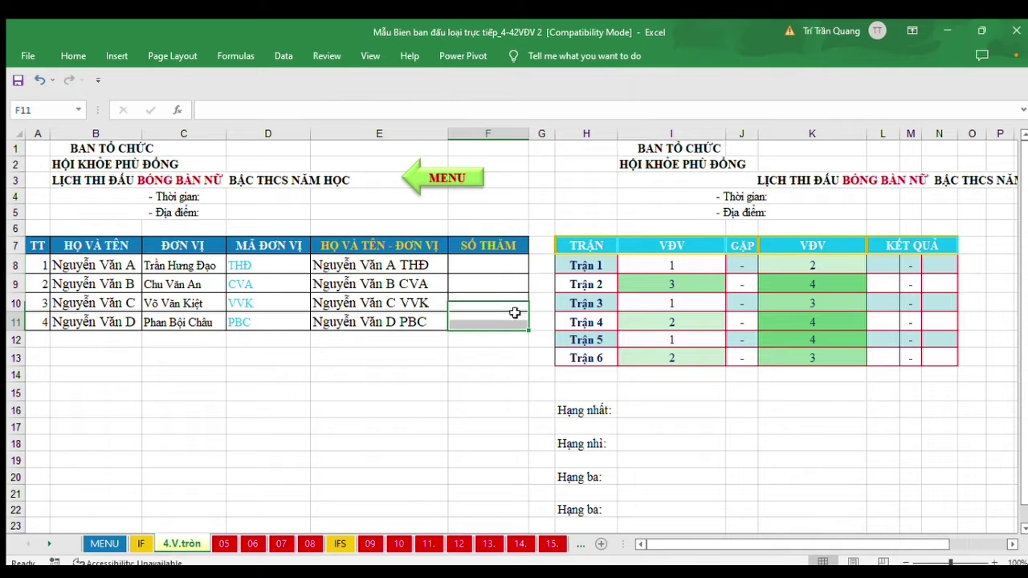
Enter the draw numbers 4, 1, 2 and 3 in cells F8 to F11 of the SỐ THĂM column.
click(486, 263)
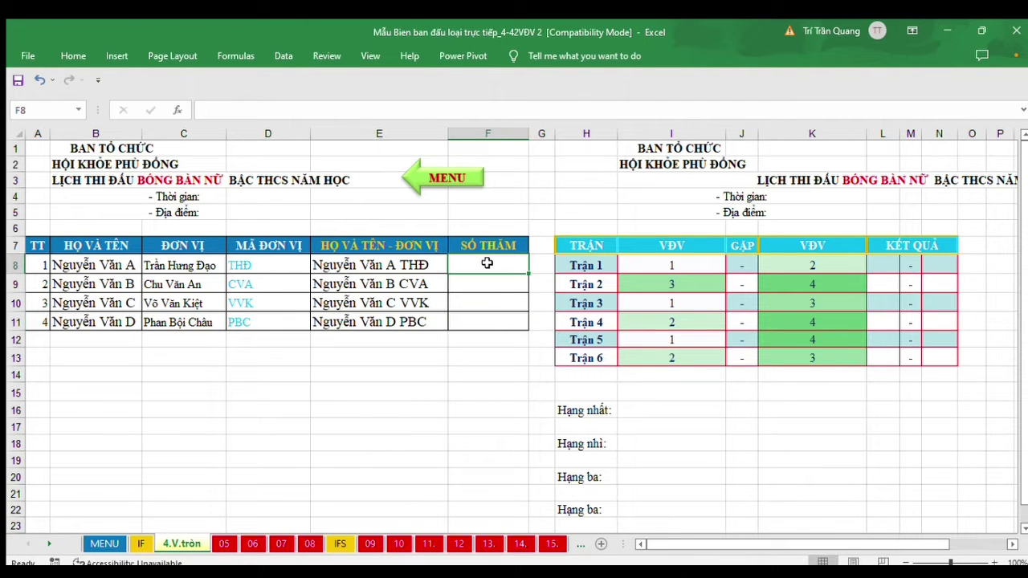
text(4)
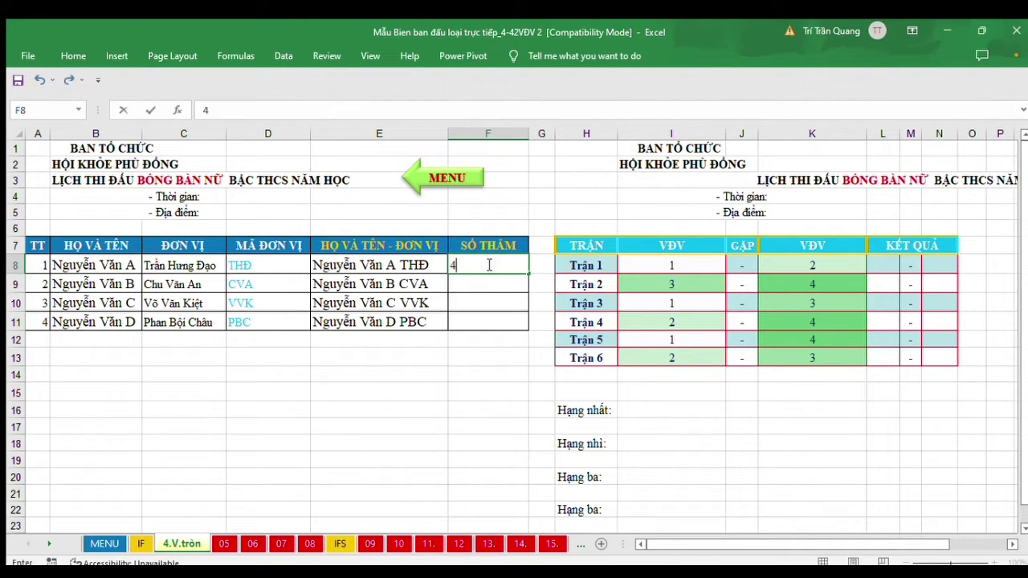
key(Return)
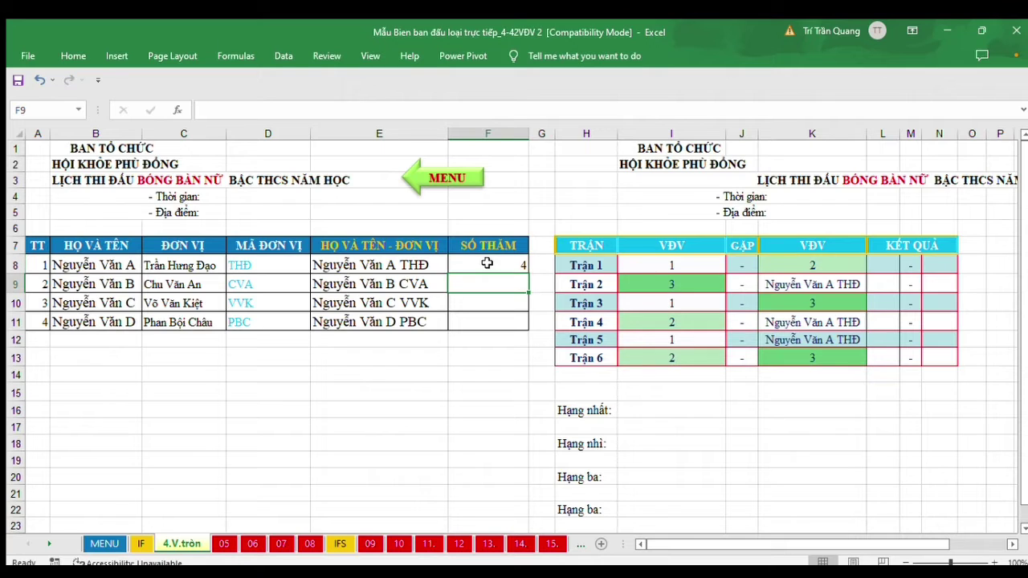
text(3)
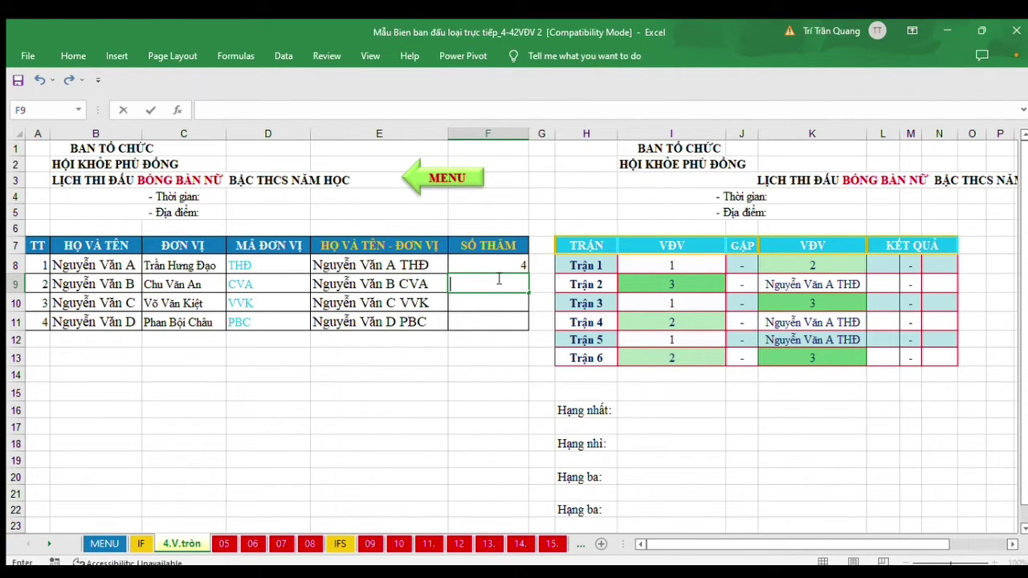
key(Return)
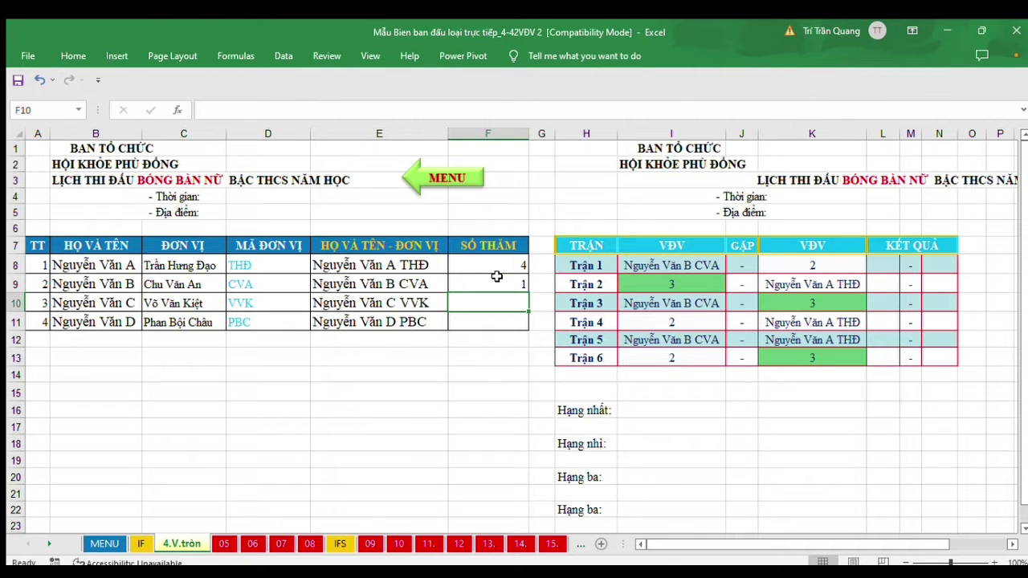
text(2)
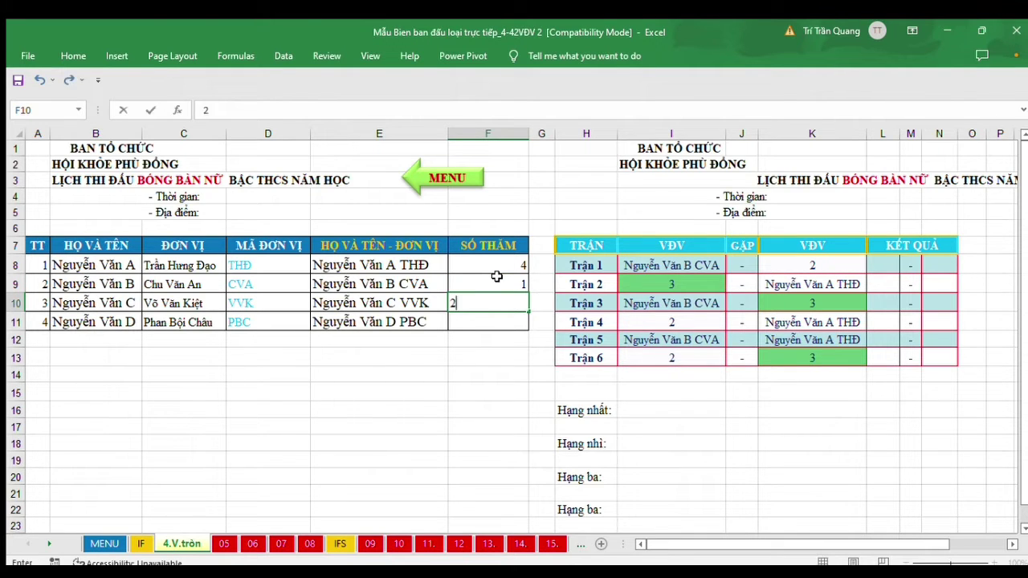
key(Return)
text(3)
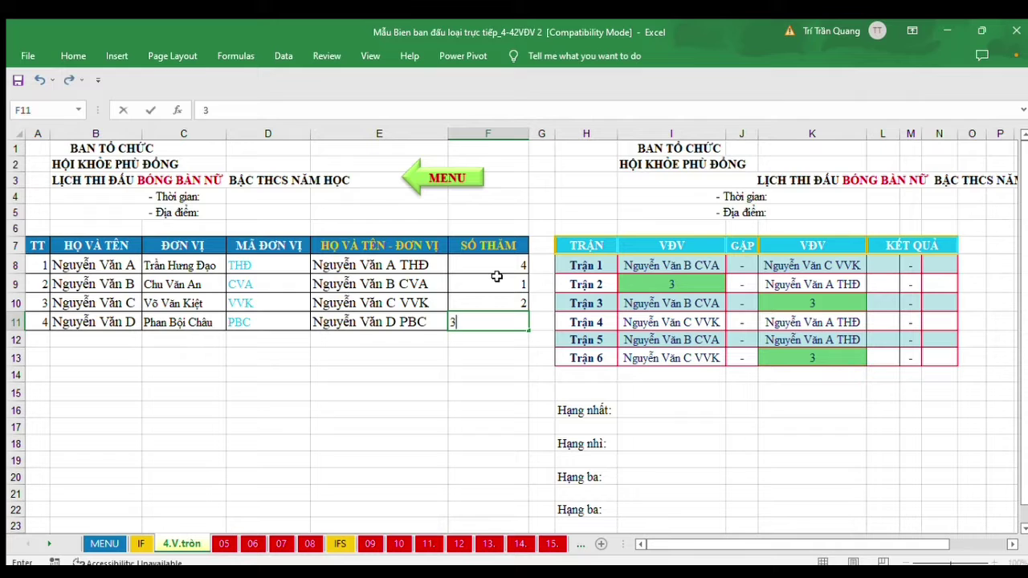
key(Return)
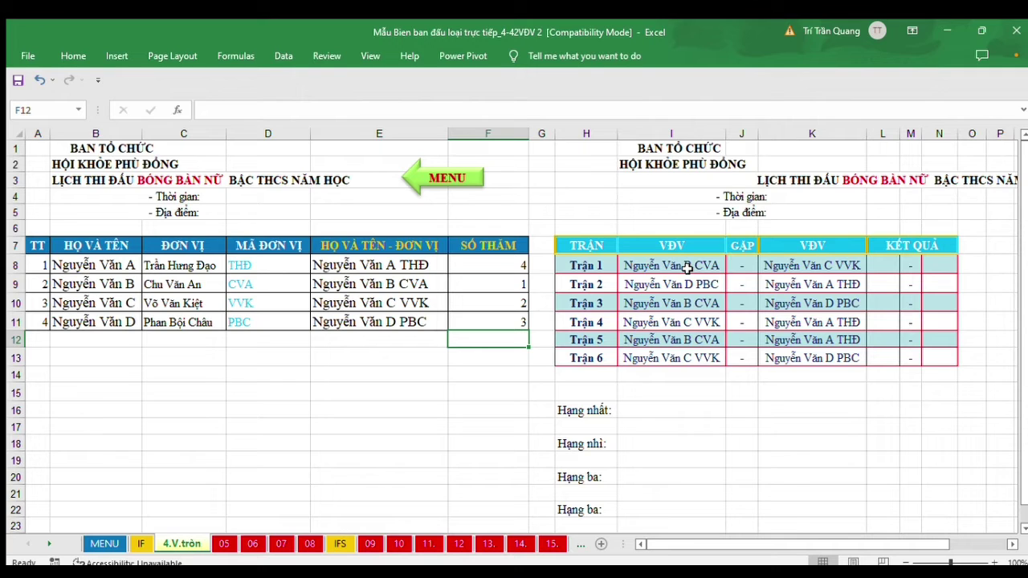
Examine the round-robin match table and the formula in K13, and return to the MENU sheet.
drag(592, 244, 879, 247)
click(811, 351)
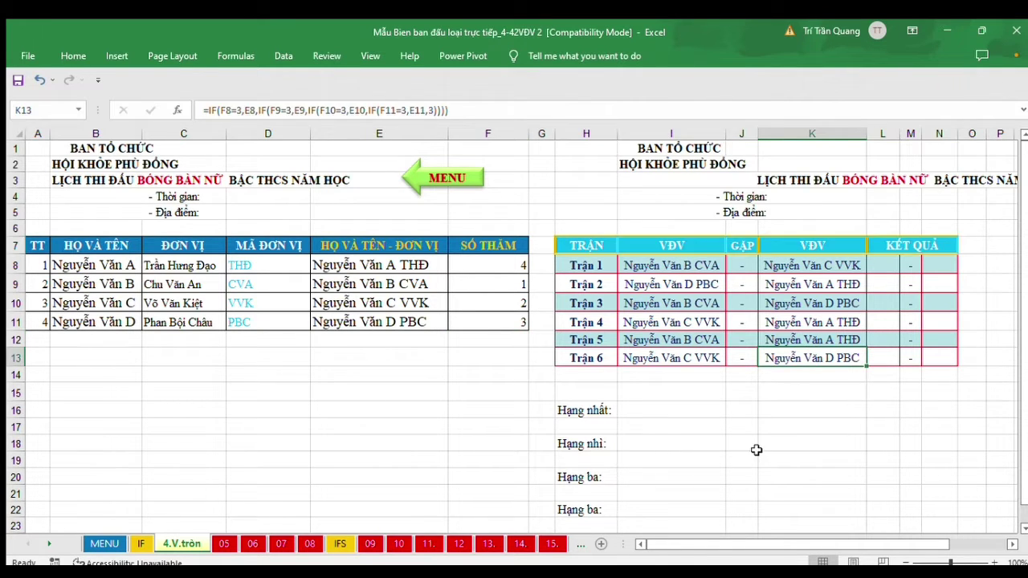
click(454, 181)
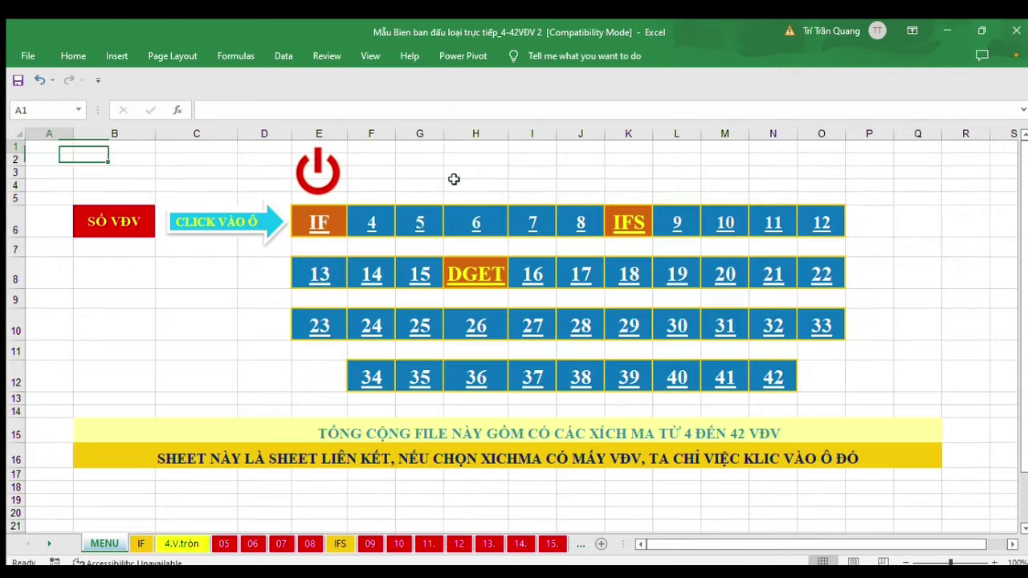
On sheet 08, clear the unit codes in D9:D15 and the draw numbers in F8:F15.
click(309, 545)
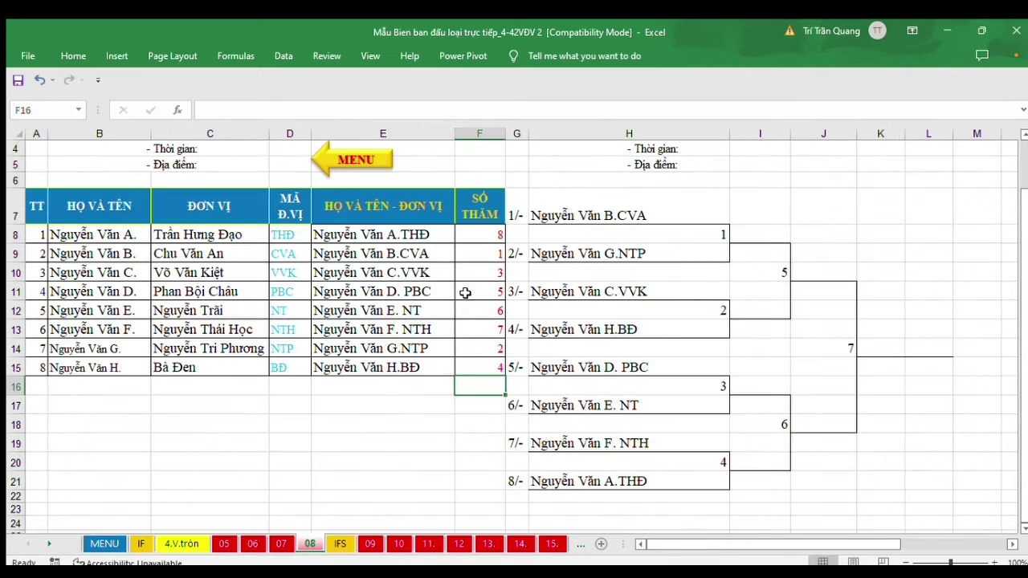
drag(293, 254, 280, 366)
key(Delete)
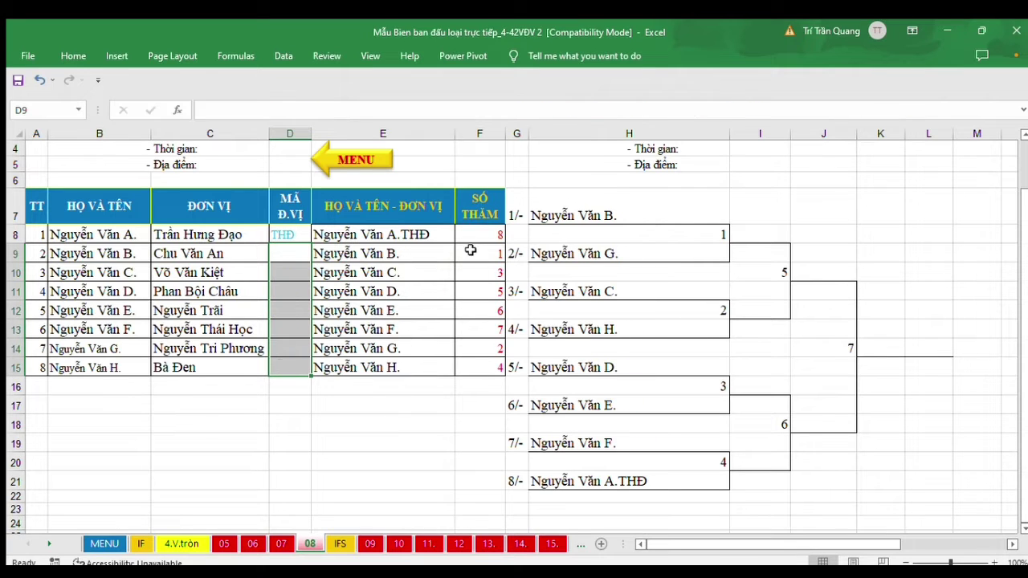
drag(487, 238, 476, 350)
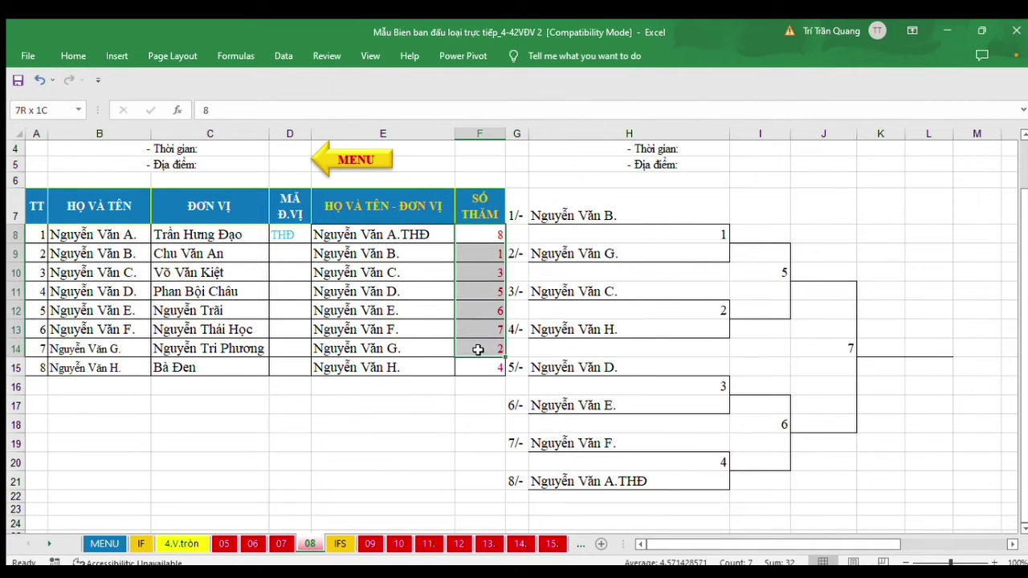
click(479, 349)
drag(489, 236, 486, 365)
key(Delete)
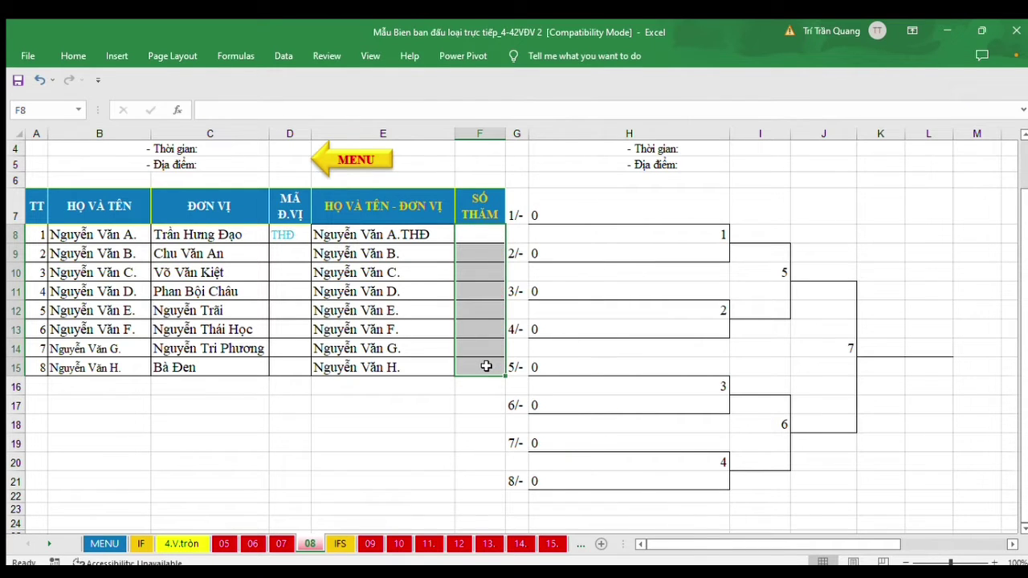
Fill the unit-code formula from D8 down through D15.
click(288, 236)
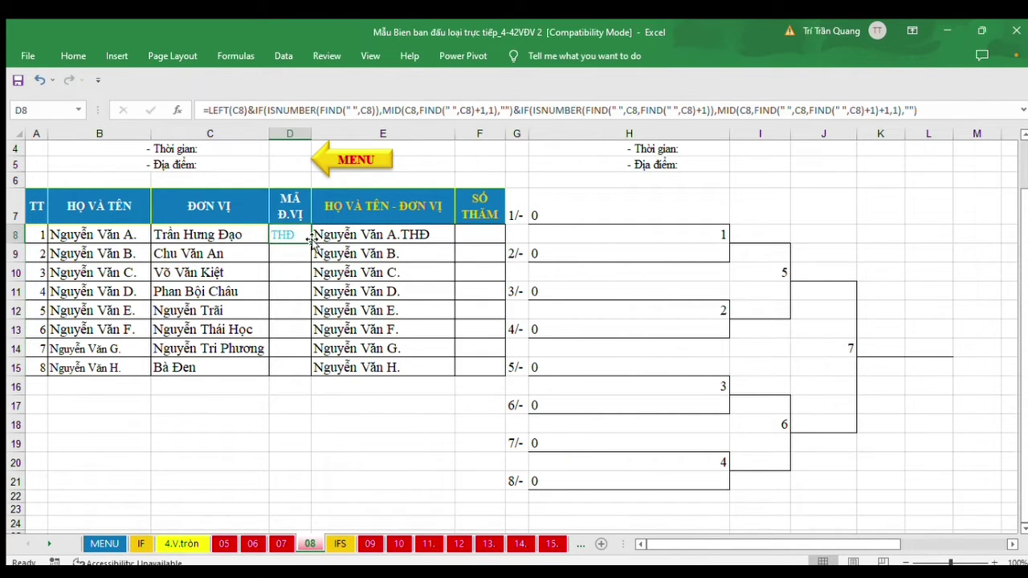
drag(310, 244, 310, 375)
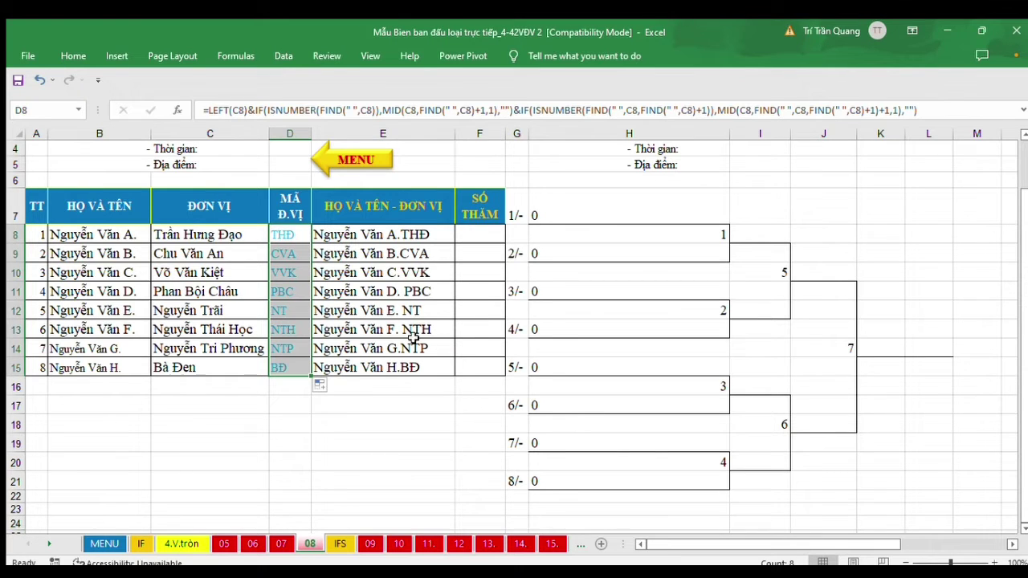
Enter the draw numbers 8, 1, 5, 4, 3, 6, 2 and 7 in cells F8 to F15 of the SỐ THĂM column.
click(487, 239)
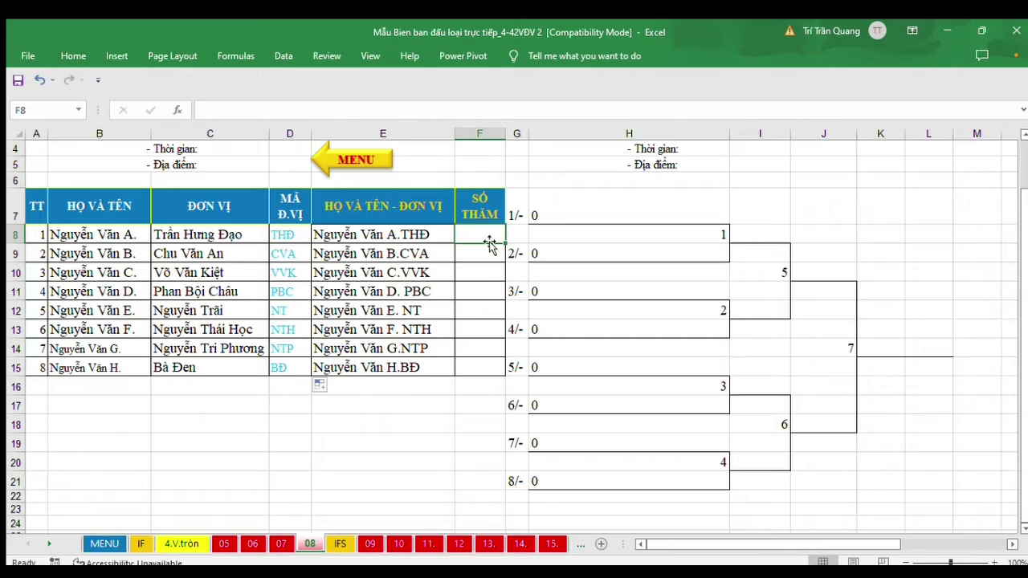
text(8)
key(Return)
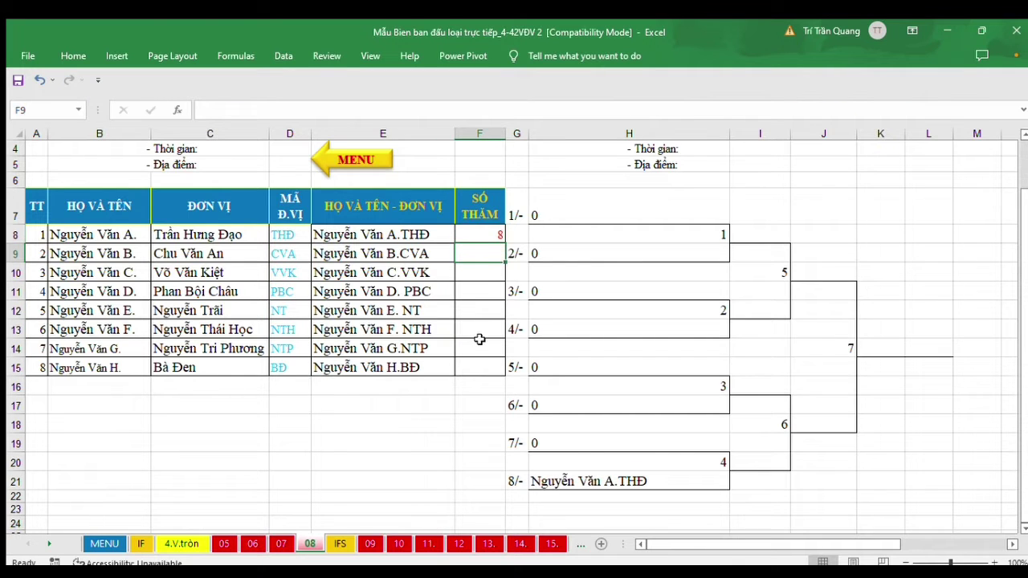
text(1)
key(Return)
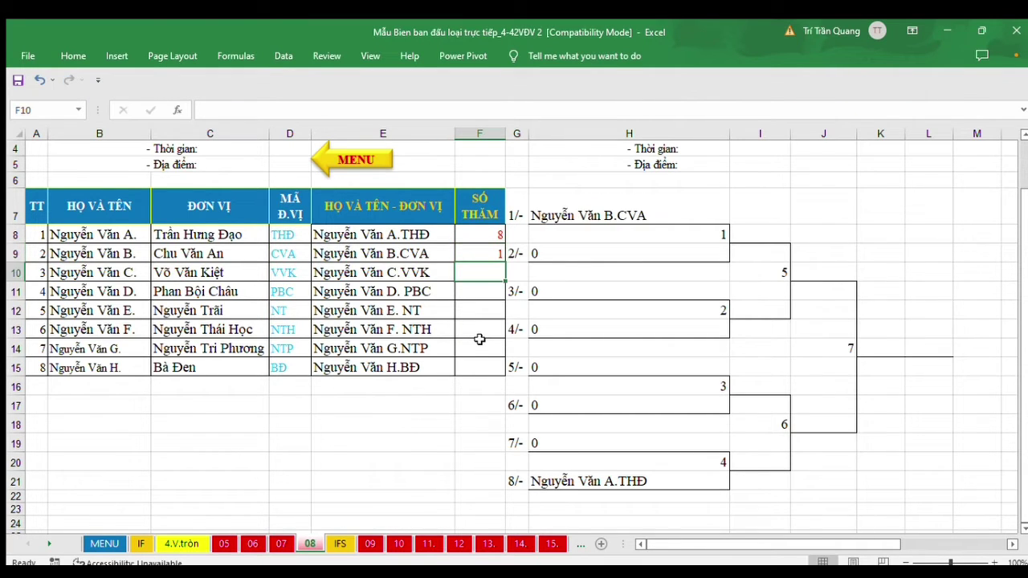
text(5)
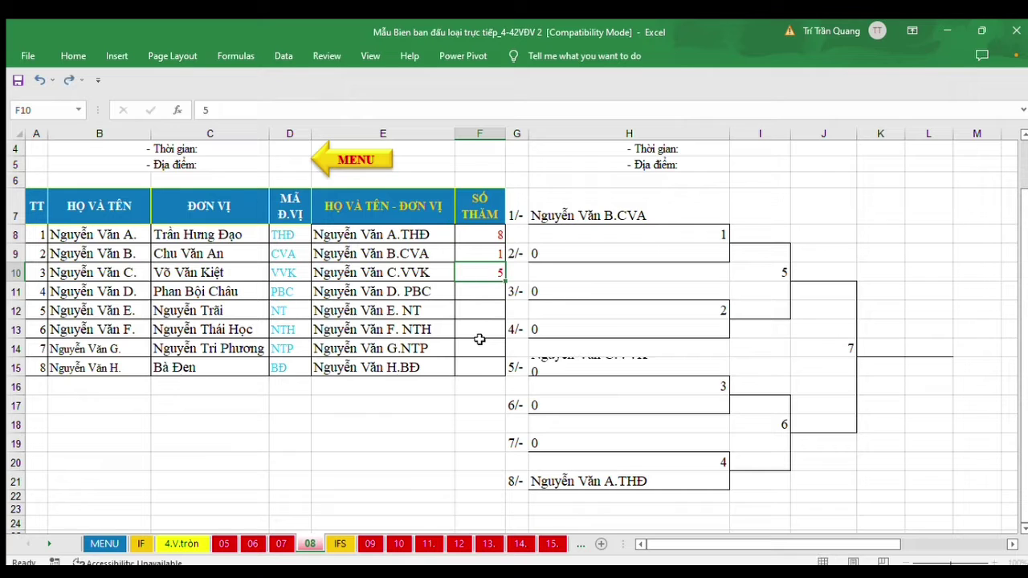
key(Return)
text(4)
key(Return)
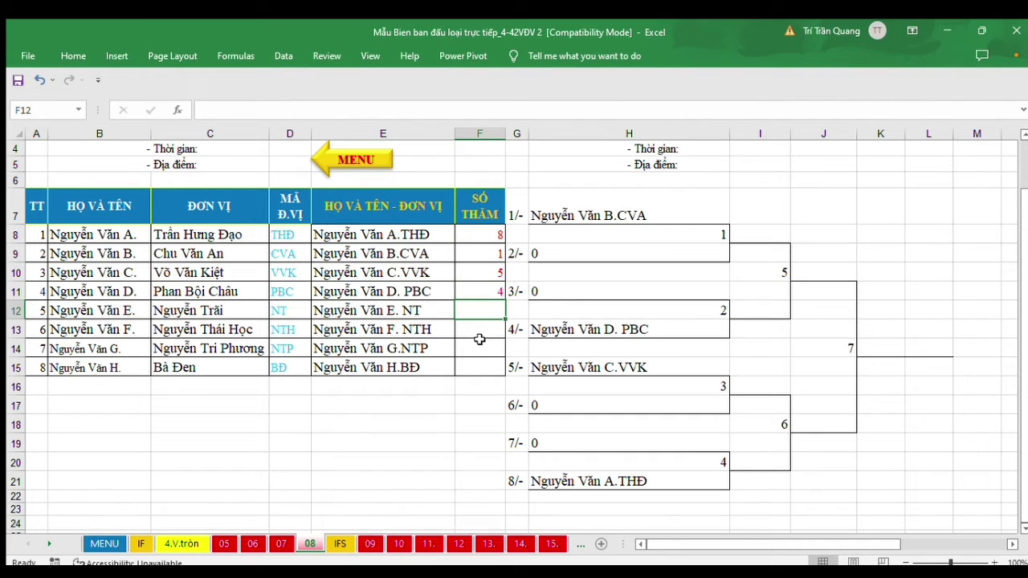
text(3)
key(Return)
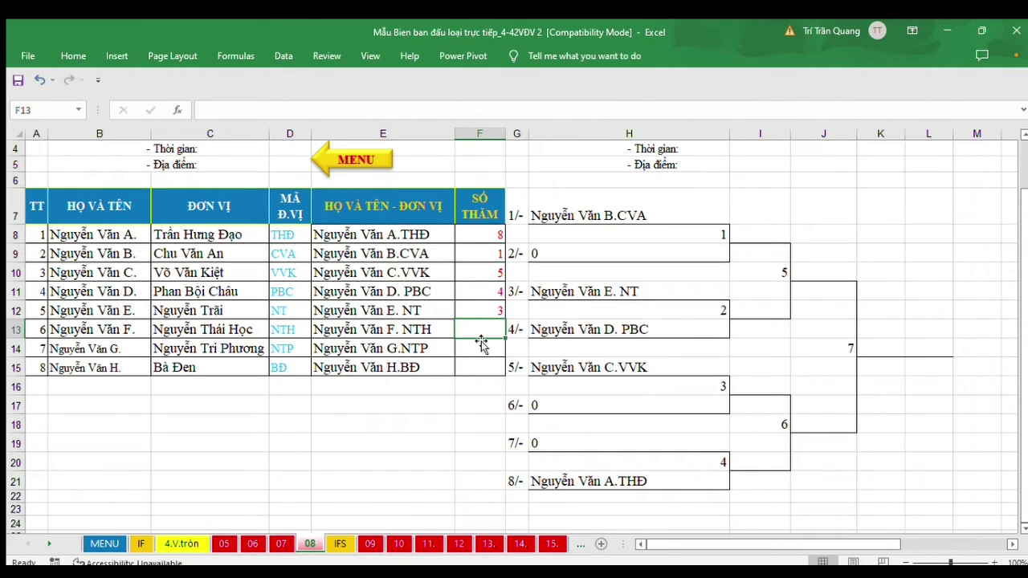
text(6)
key(Return)
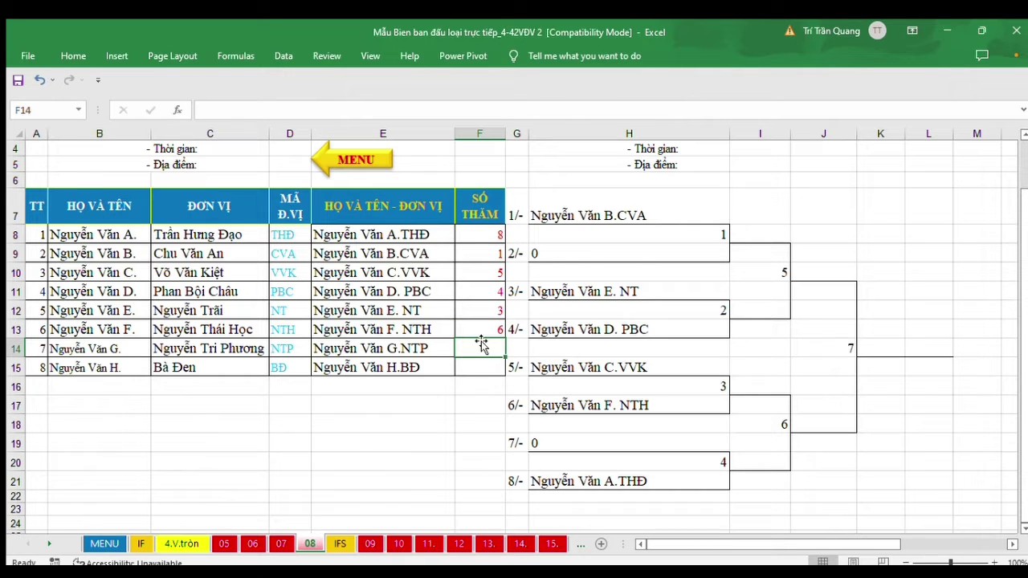
text(2)
key(Return)
text(7)
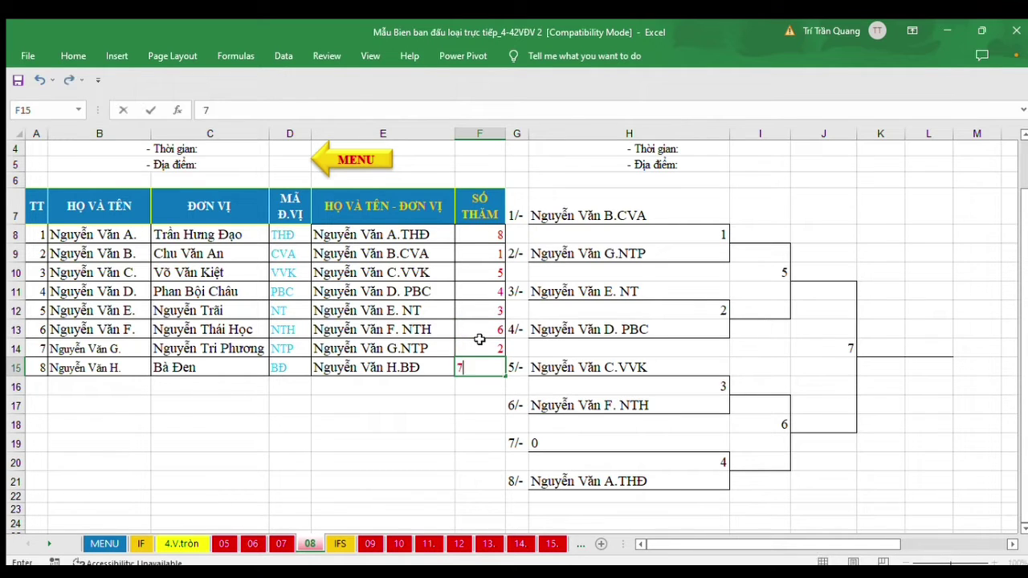
key(Return)
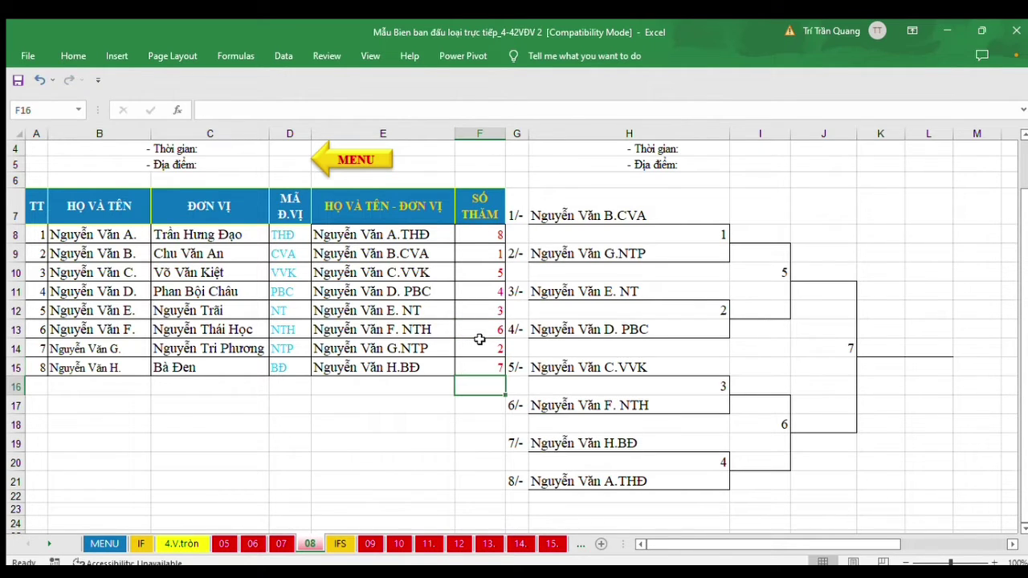
Compare the bracket slot formulas in column H with the matching athlete entries in column E, and return to the MENU sheet.
click(564, 479)
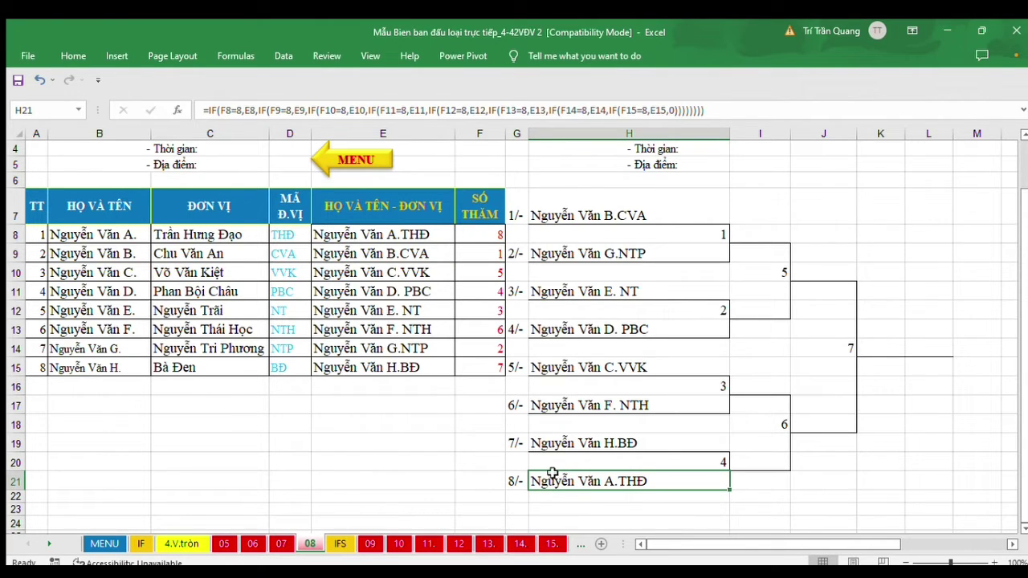
click(388, 234)
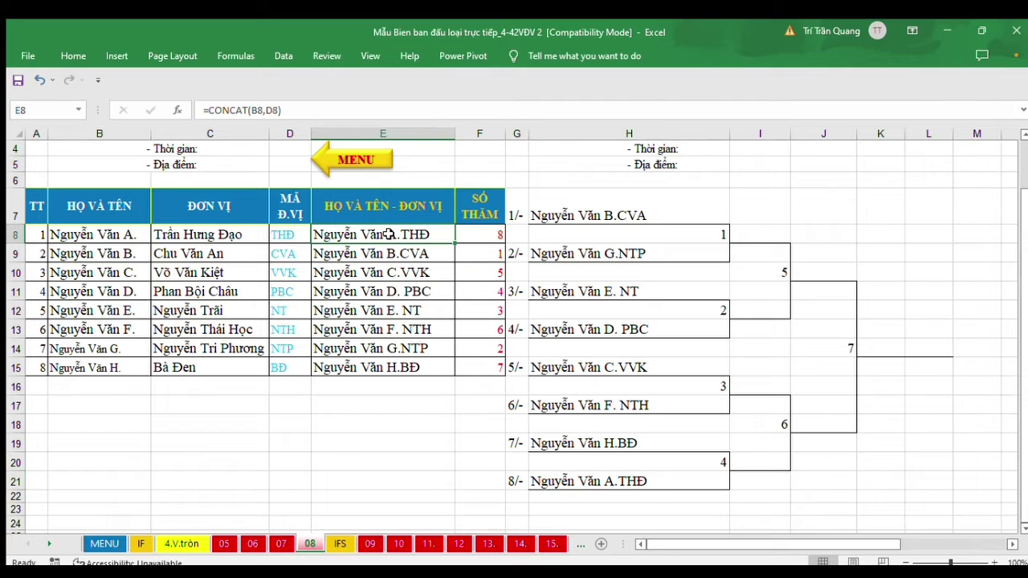
click(578, 219)
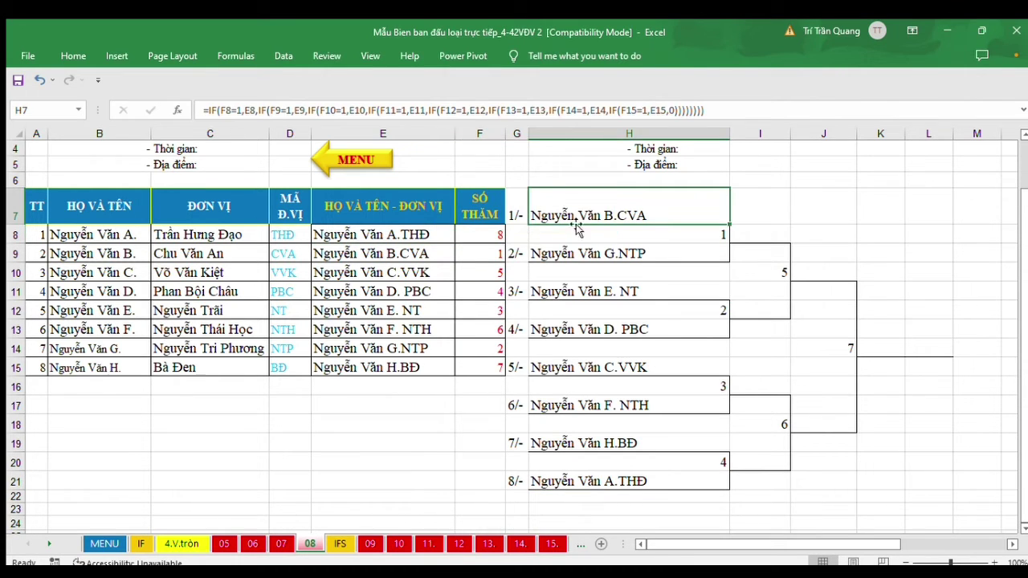
click(407, 254)
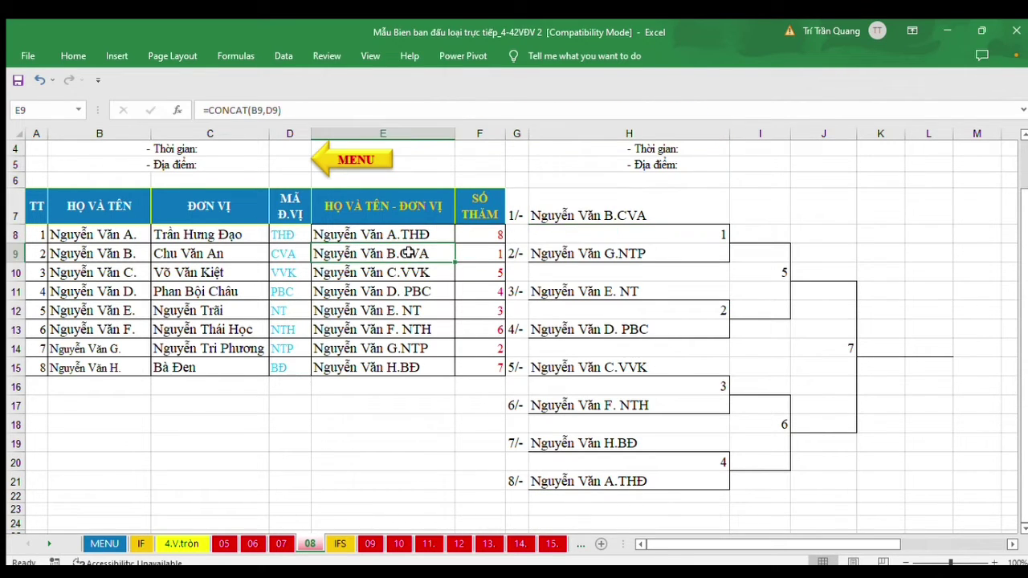
click(403, 292)
click(578, 329)
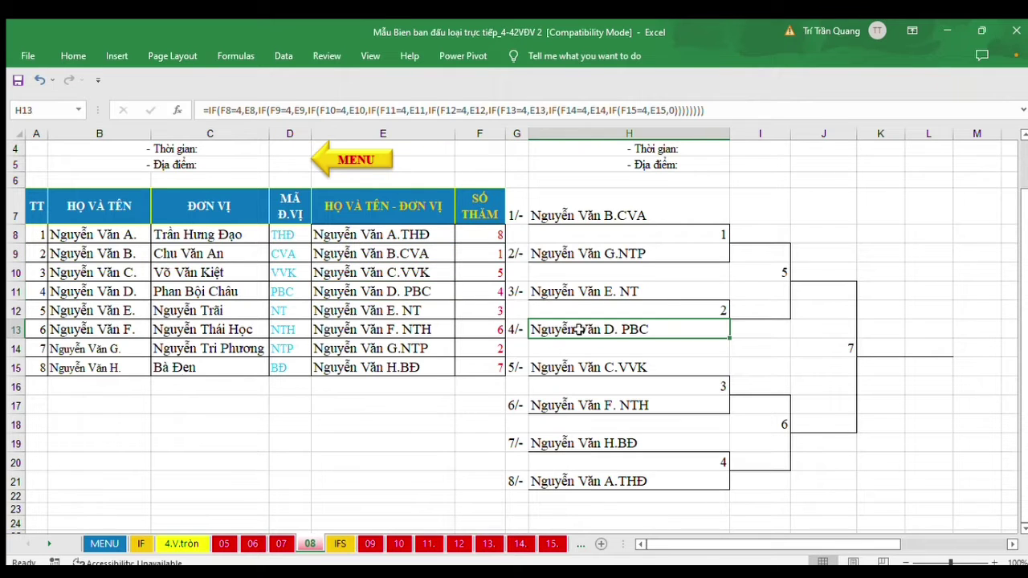
click(584, 367)
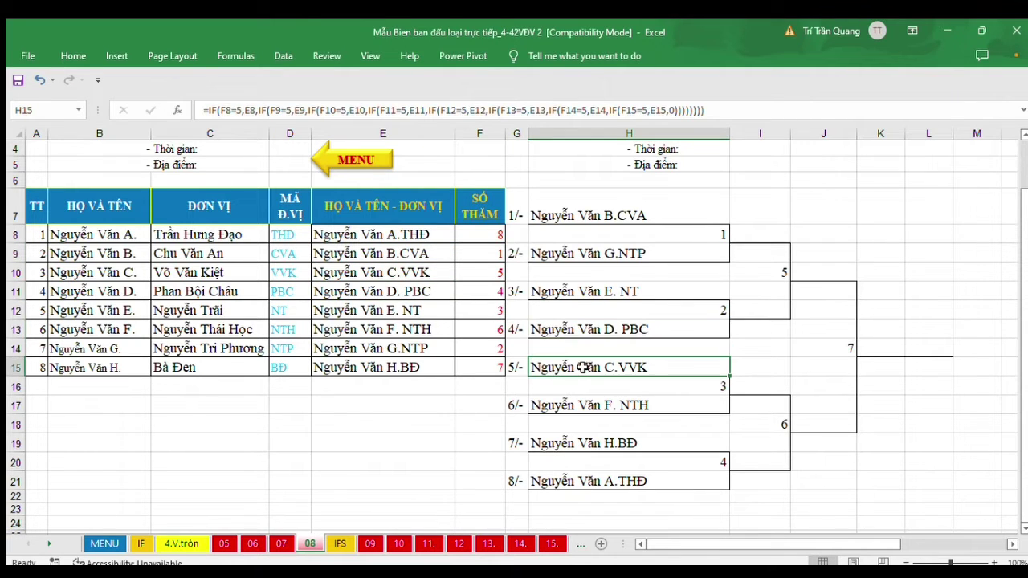
click(427, 272)
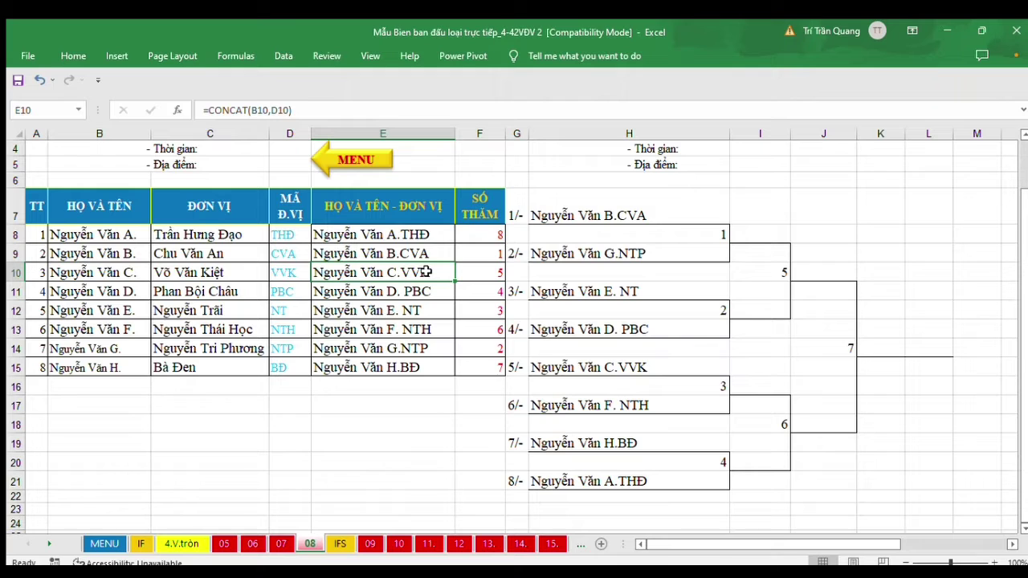
click(352, 163)
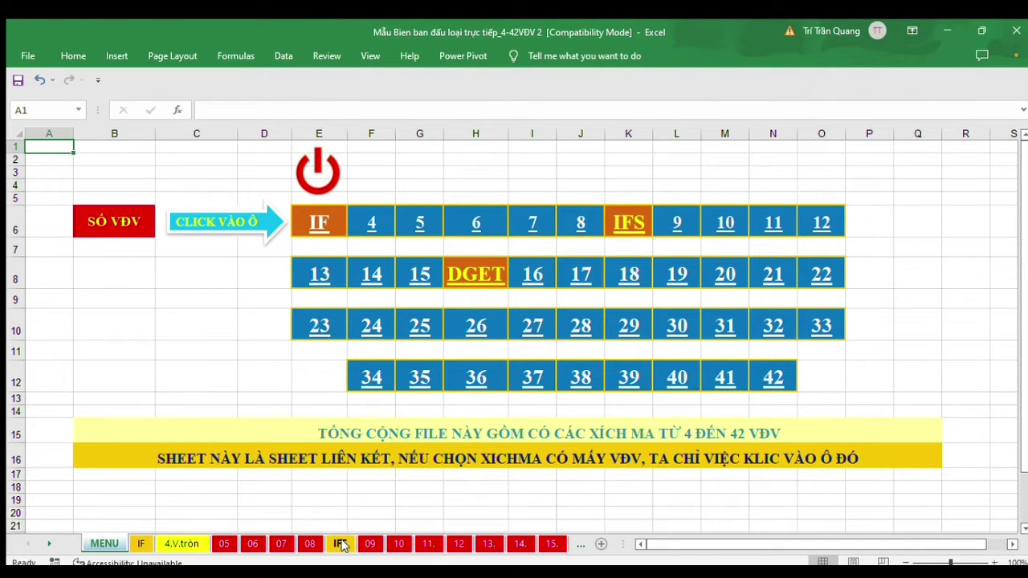
Read the IFS sheet's title, sample formula and limitation note in D6 to D9, and return to the MENU sheet.
click(340, 544)
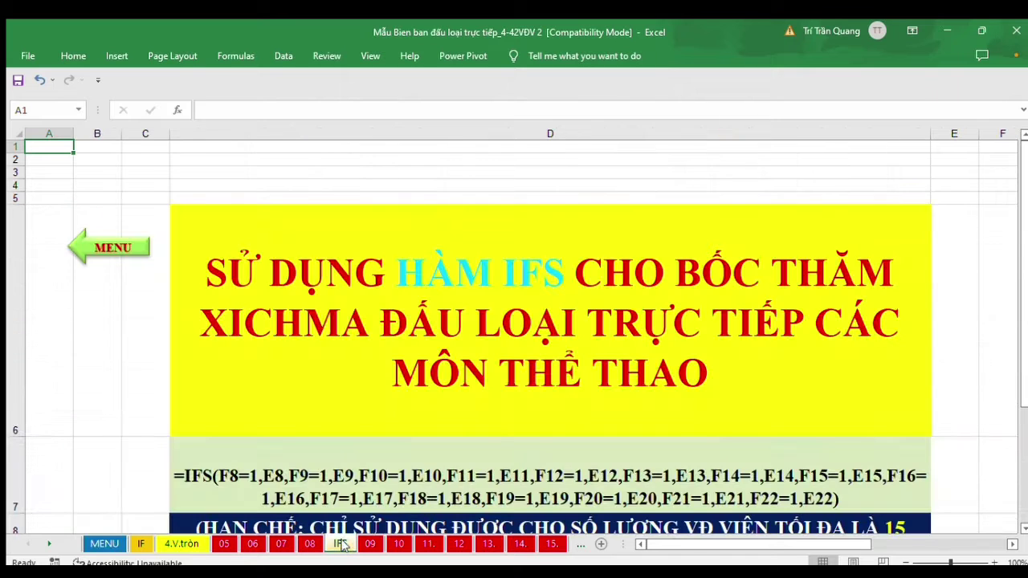
click(517, 323)
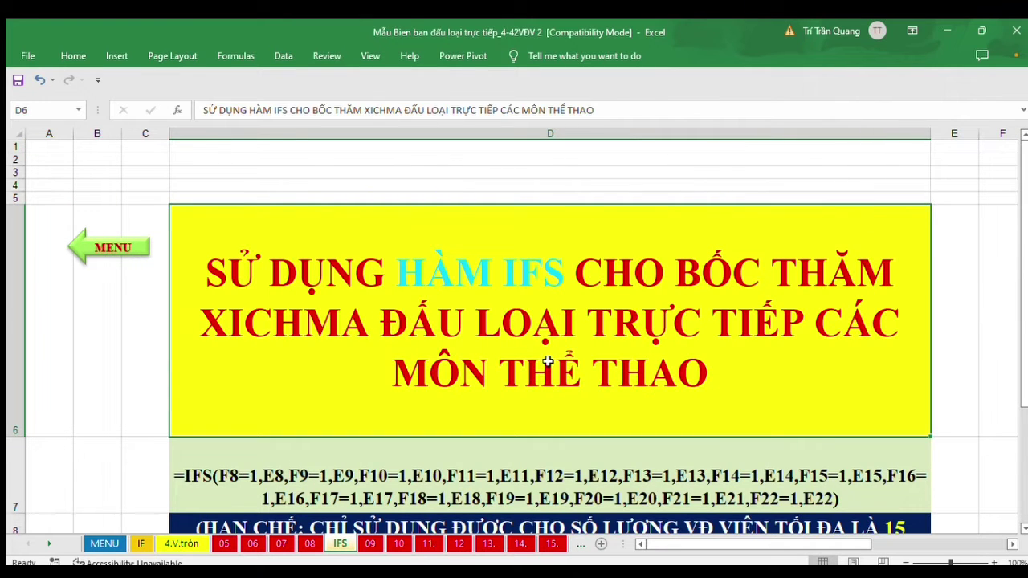
scroll(546, 360, down, 1)
click(470, 436)
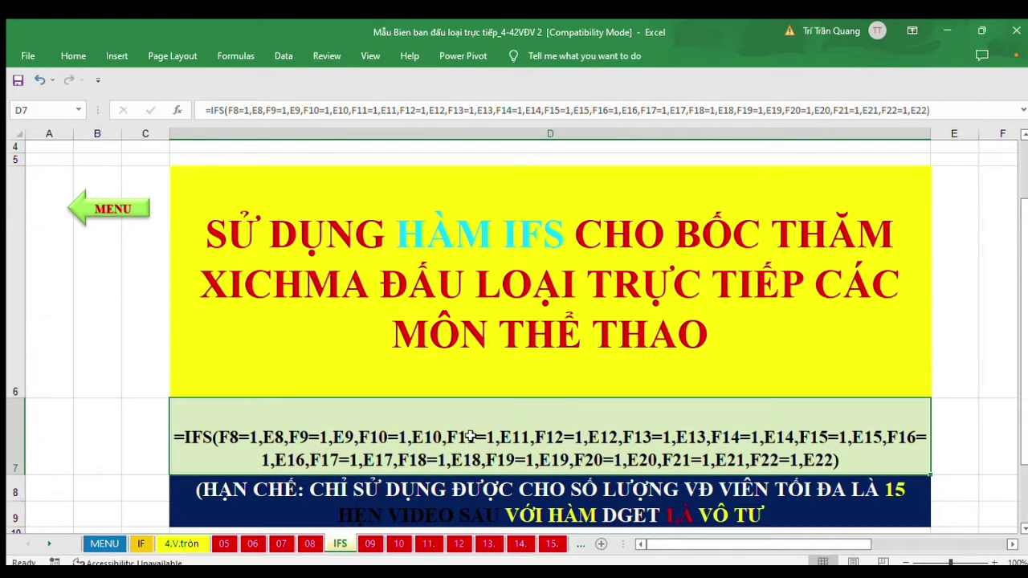
click(469, 515)
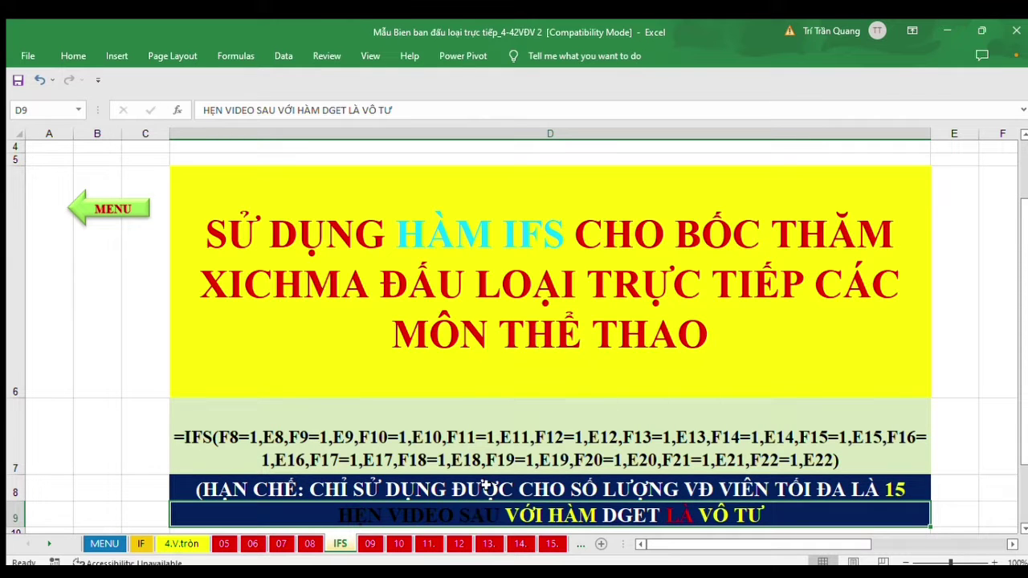
click(485, 487)
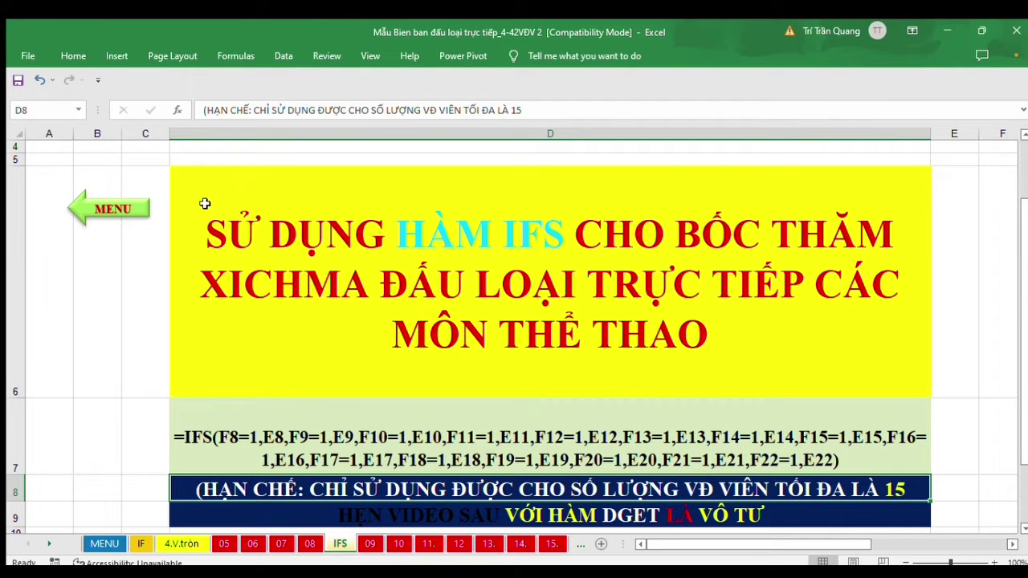
click(132, 209)
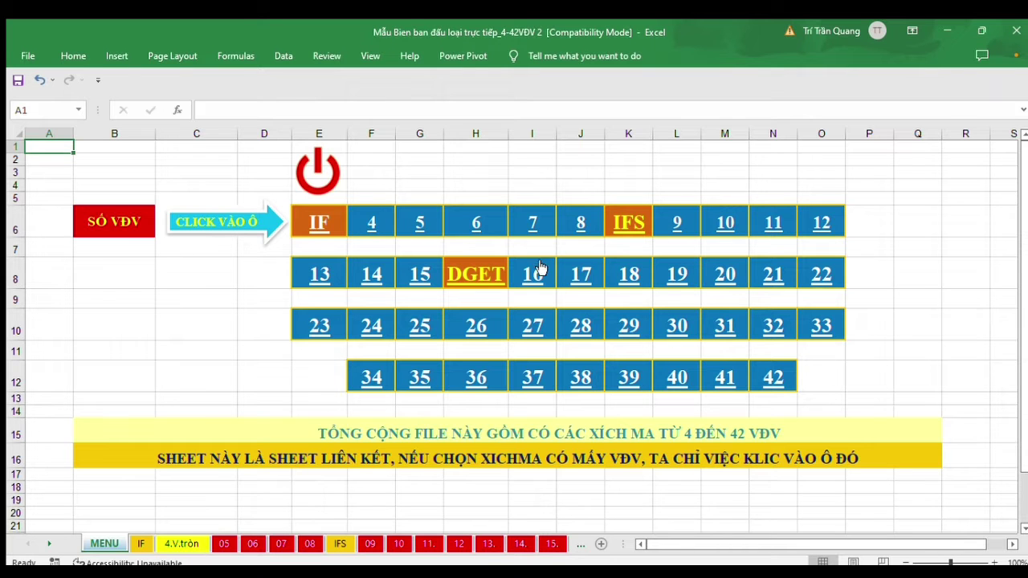
On the sheet for 15 athletes, clear the unit codes below D8 and fill the D8 formula down through D22.
click(421, 277)
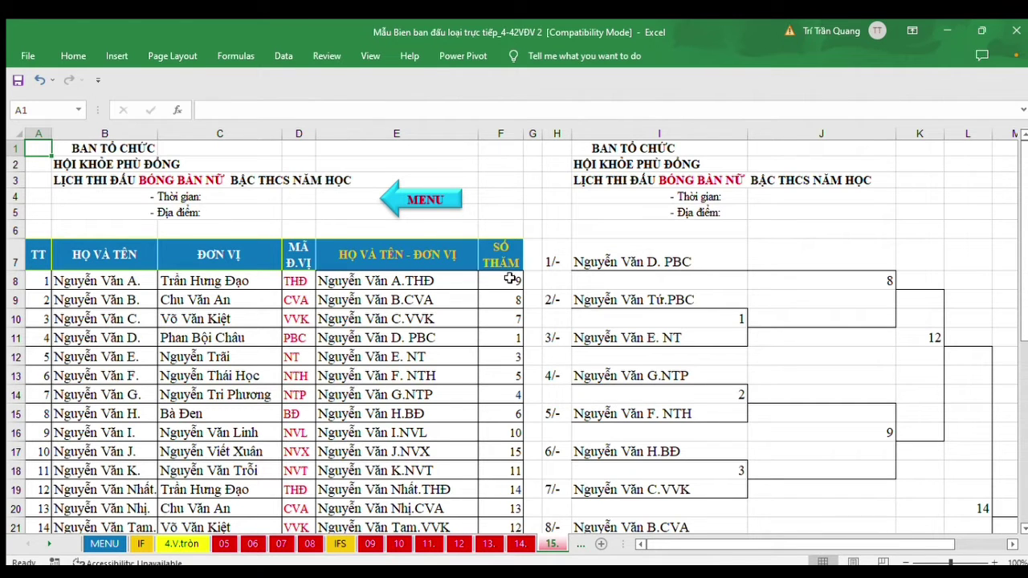
drag(511, 277, 498, 484)
drag(296, 253, 301, 508)
key(Delete)
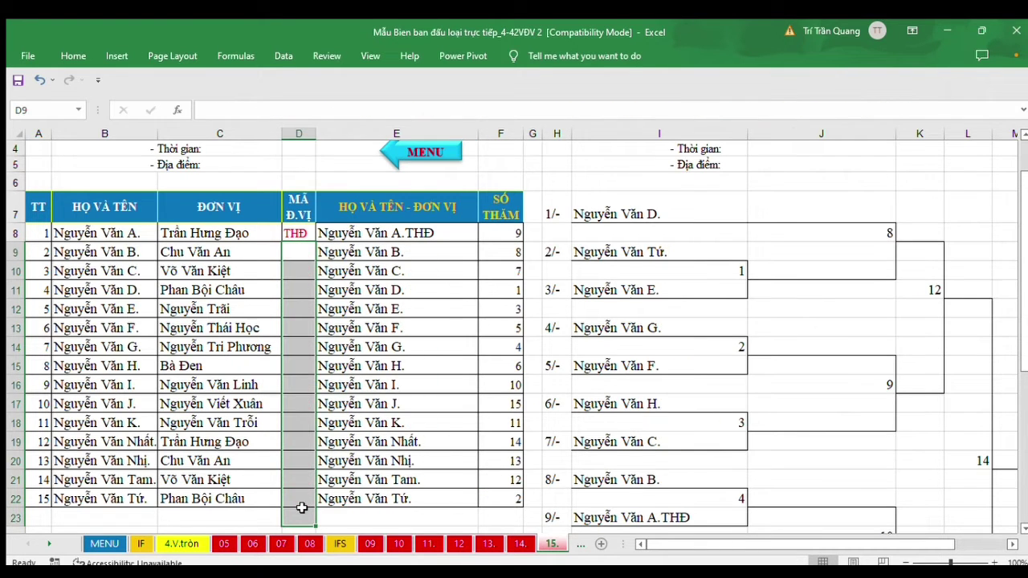
click(297, 232)
drag(317, 239, 313, 506)
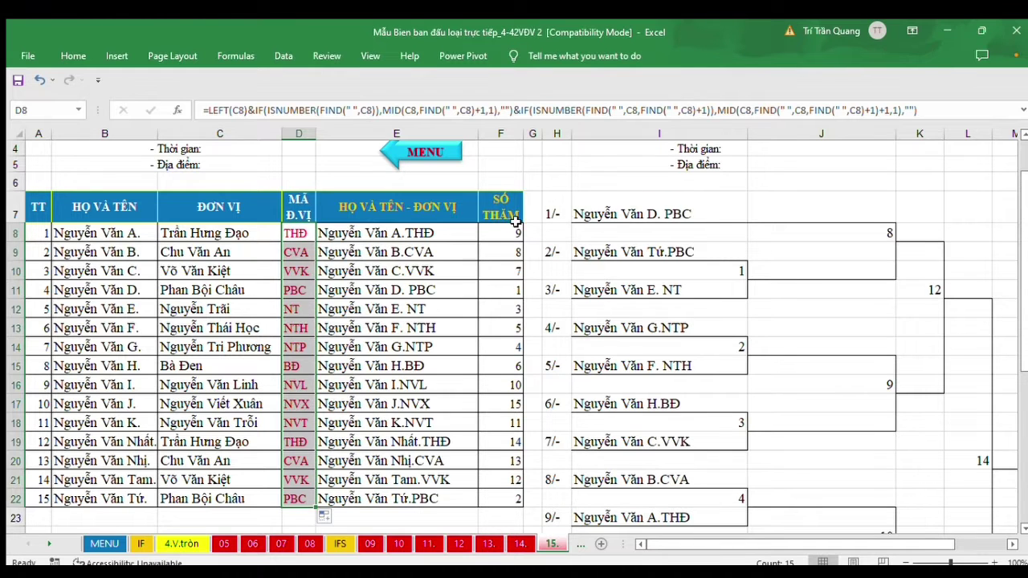
Clear the draw numbers in F8:F22, and enter 1, 10, 7, 8, 9, 6, 4, 5, 2 and 3 in F8 to F17.
drag(506, 234, 504, 495)
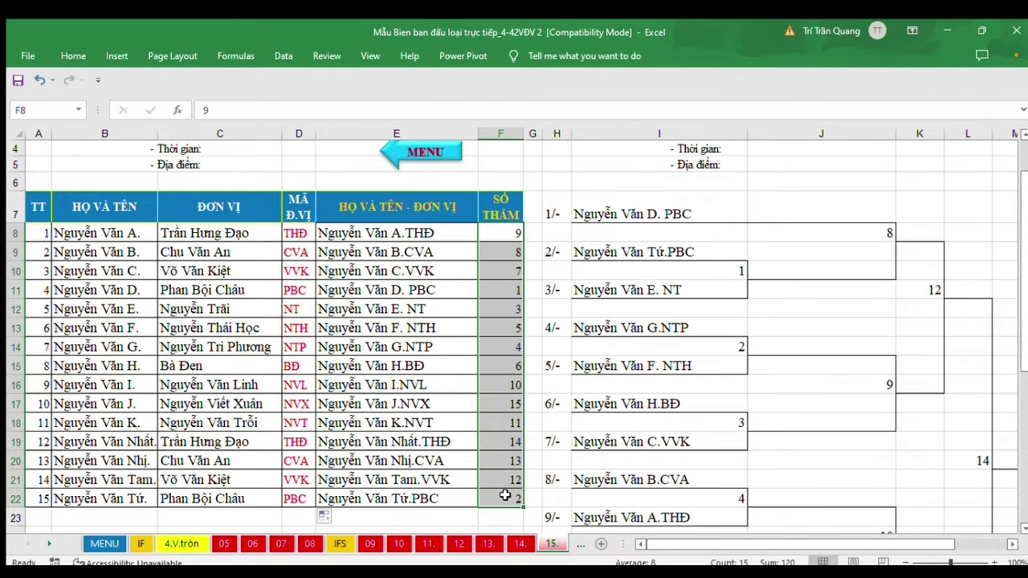
key(Delete)
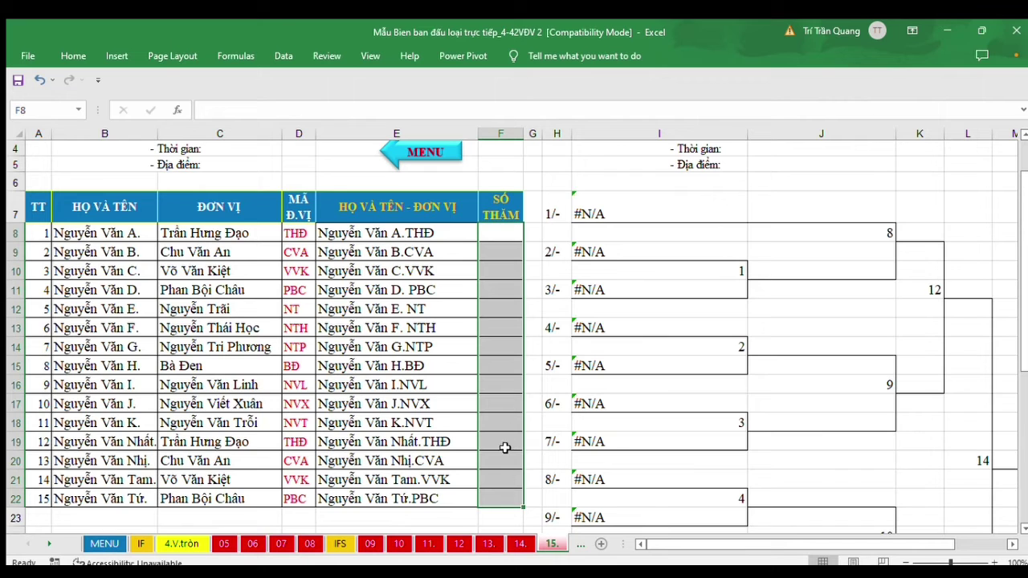
scroll(512, 401, down, 1)
click(500, 184)
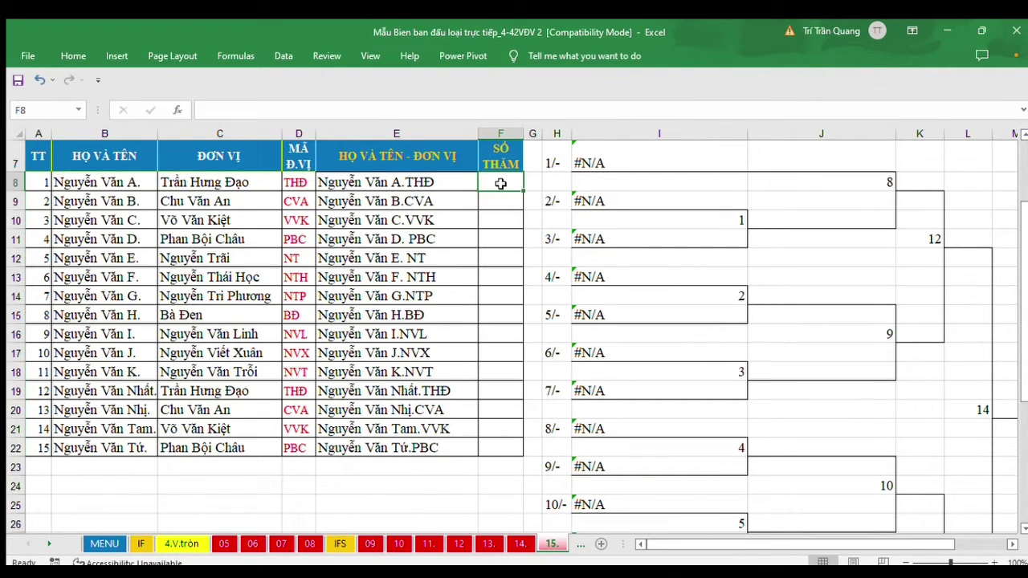
text(1)
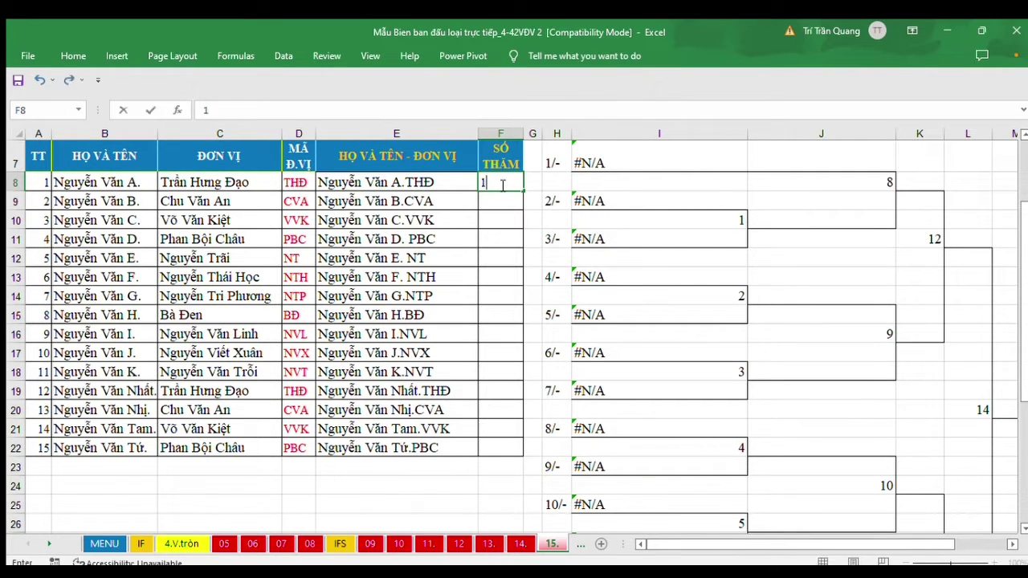
key(Return)
text(10)
key(Return)
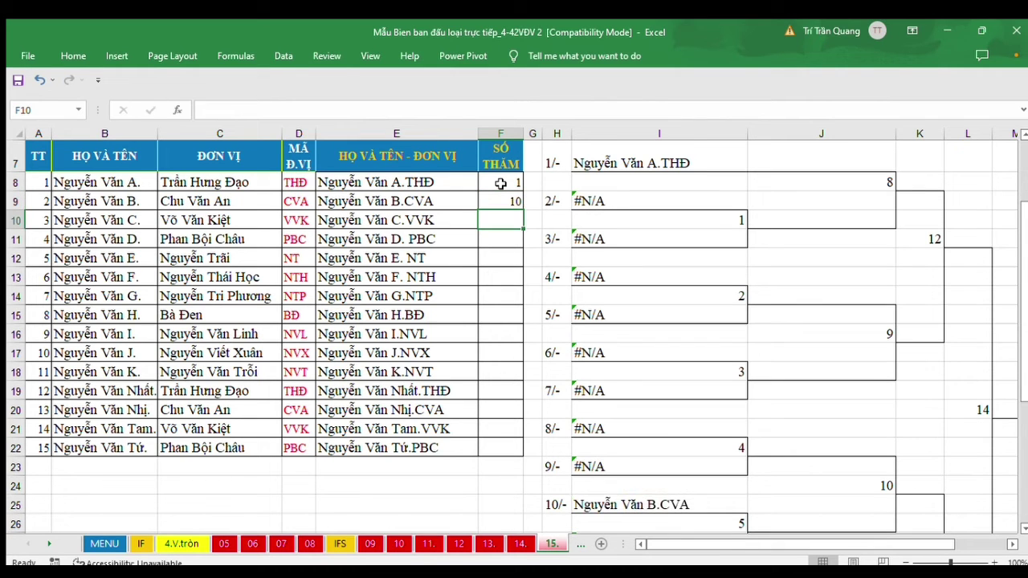
text(7)
key(Return)
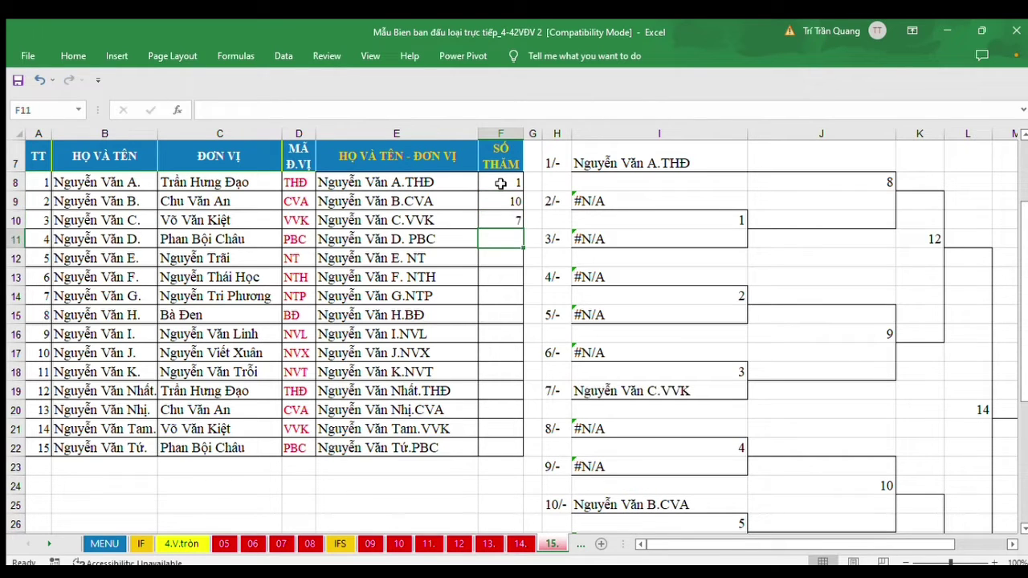
text(8)
key(Return)
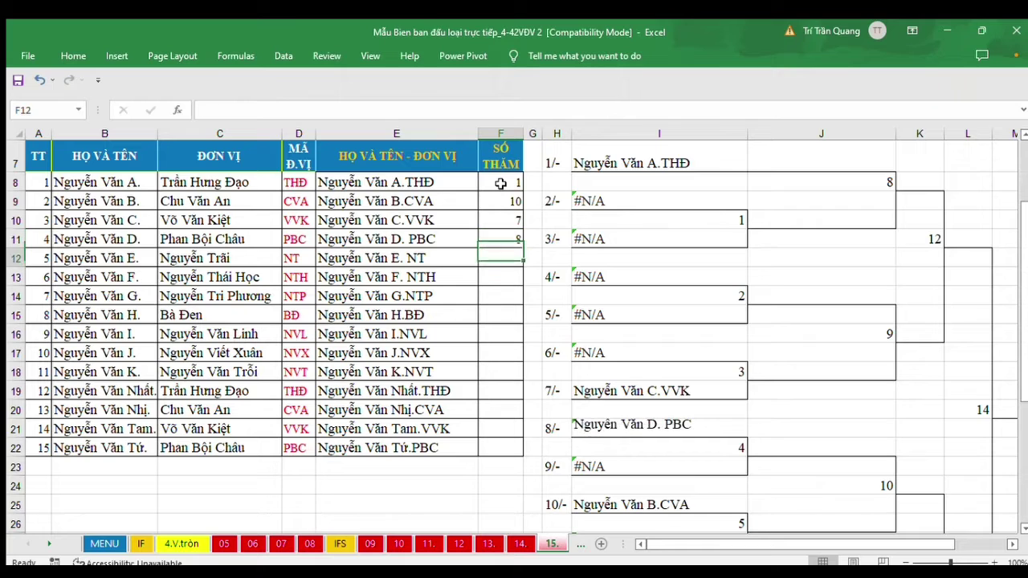
text(9)
key(Return)
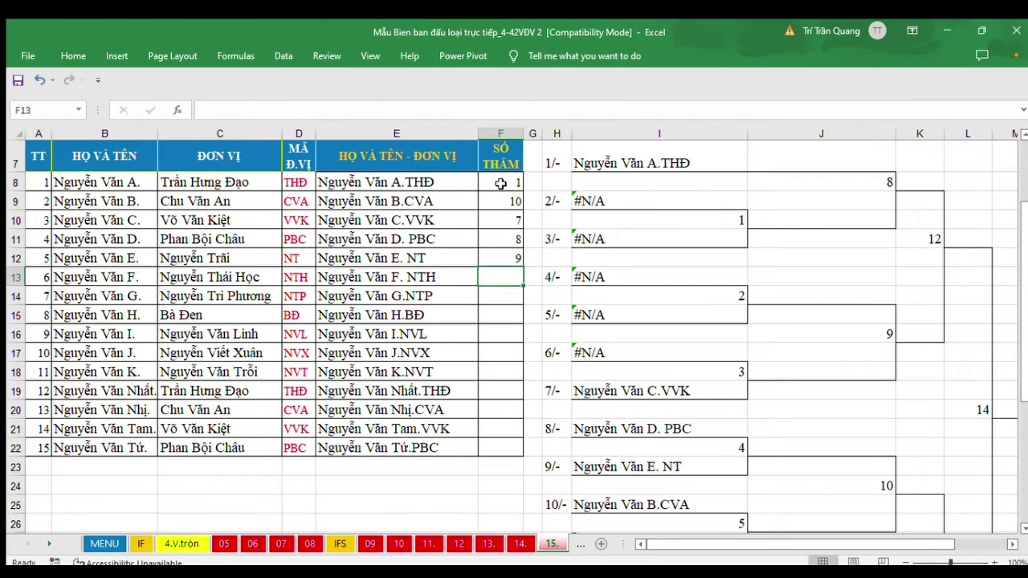
text(6)
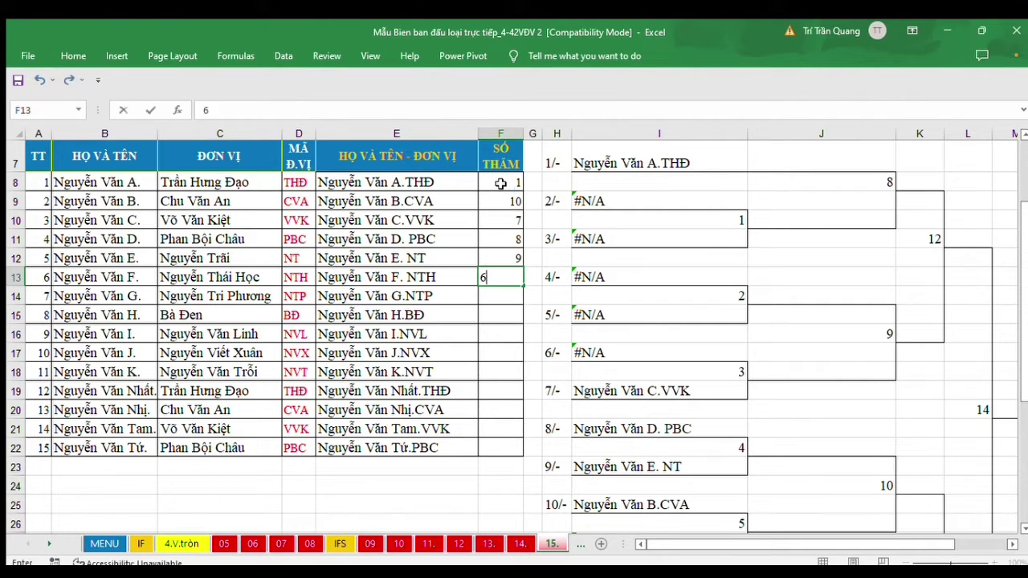
key(Return)
text(4)
key(Return)
text(5)
key(Return)
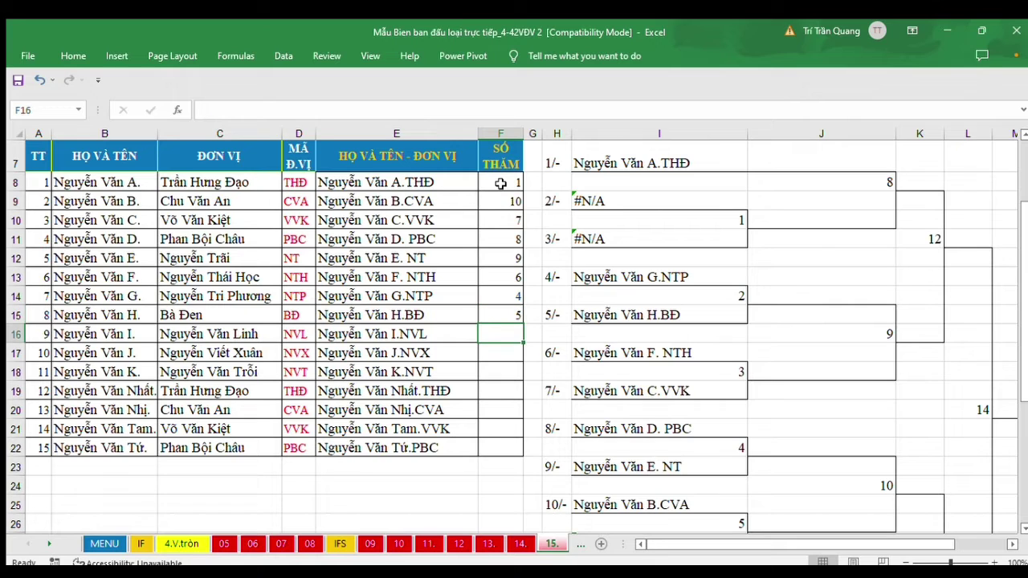
text(2)
key(Return)
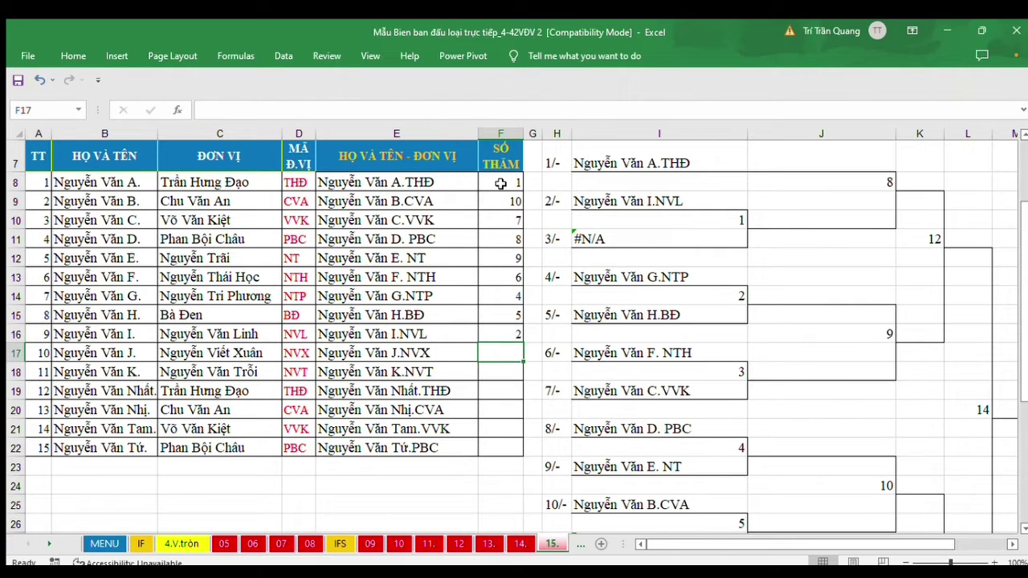
text(3)
key(Return)
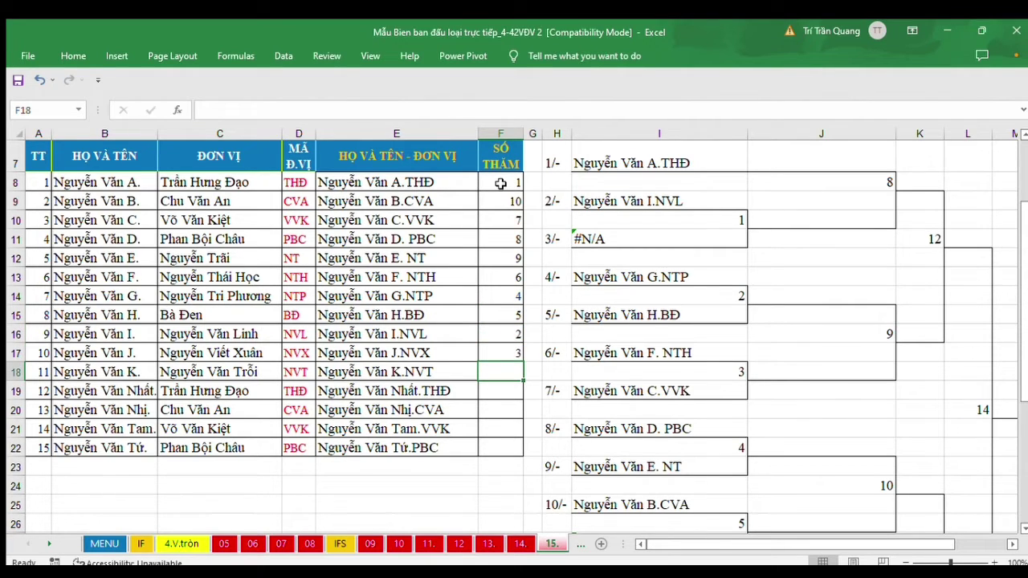
Correct the condition for F17 in the I11 IFS formula to F17=3, and compare bracket slot 3 with the athlete entry in E17.
click(511, 351)
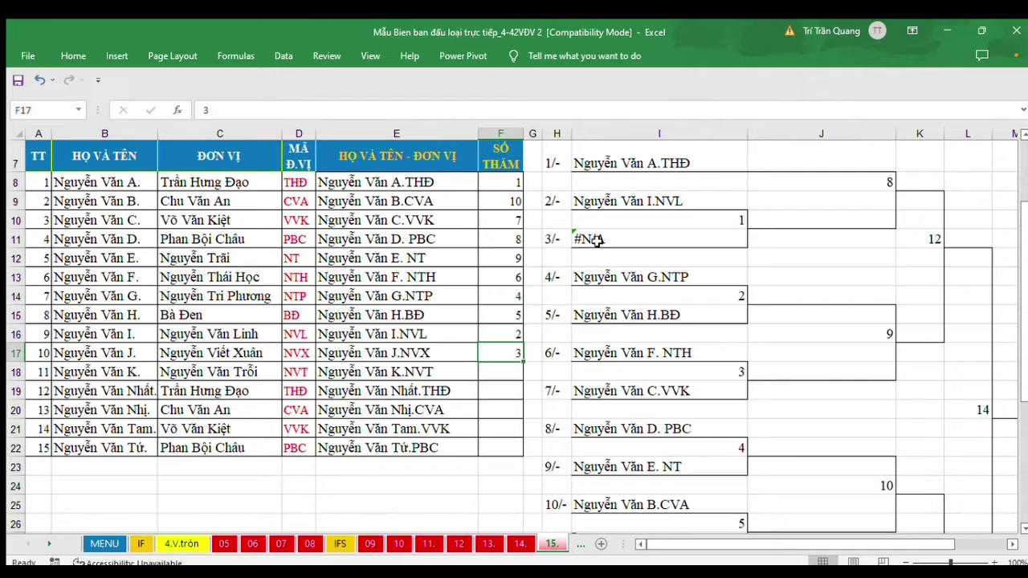
click(601, 238)
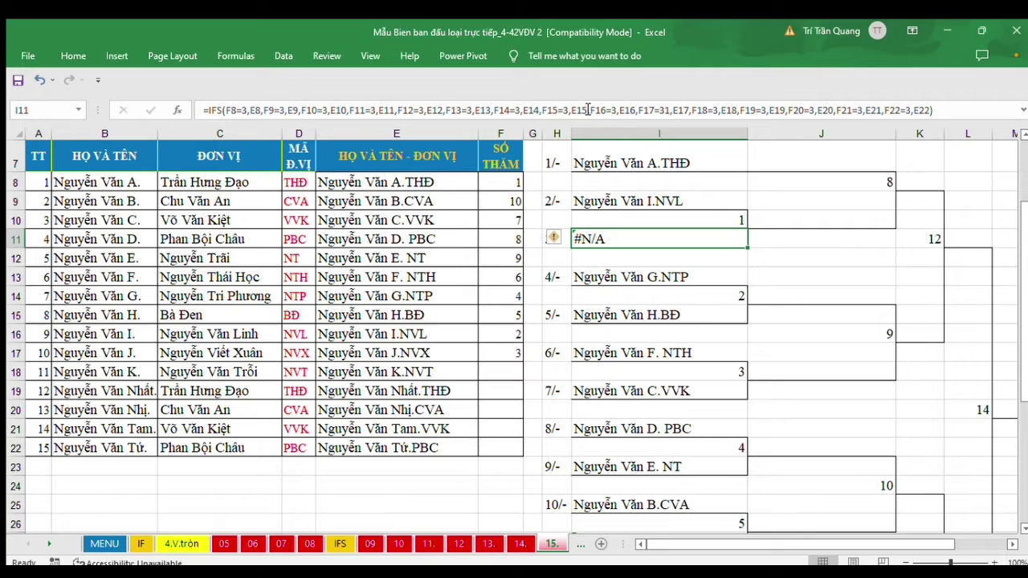
click(666, 110)
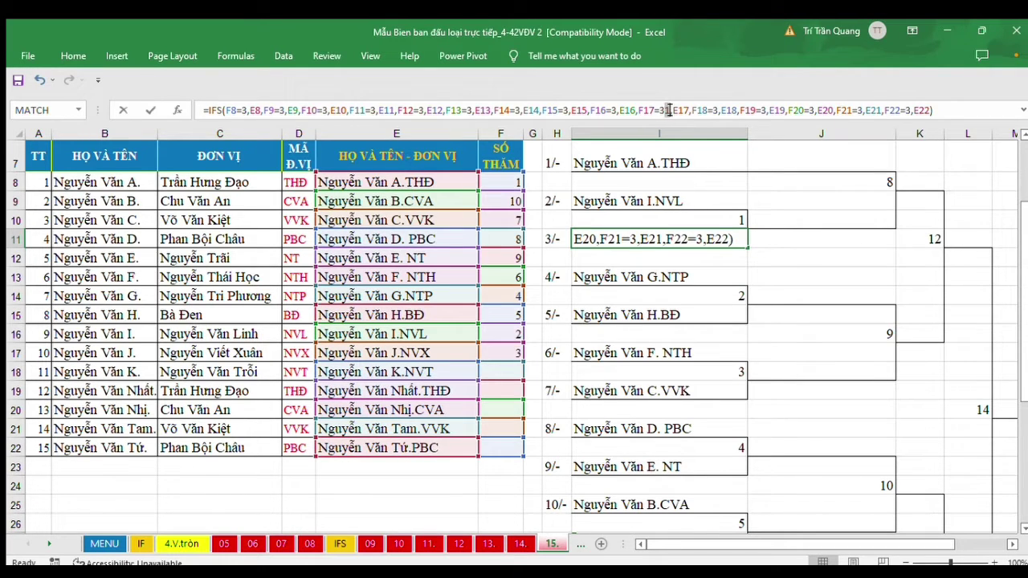
text(15,F16=3,E16,F17=31,E17,)
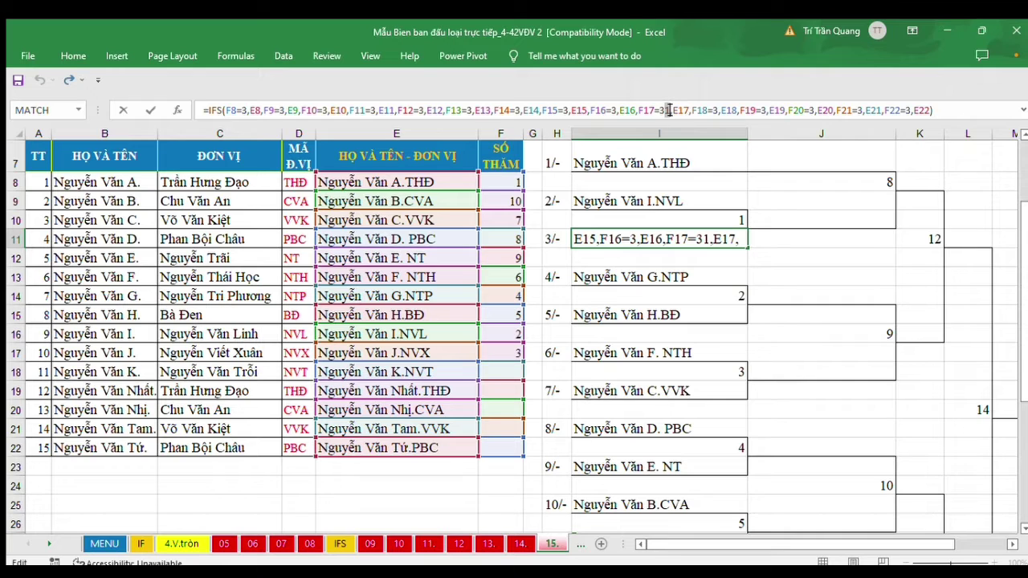
key(BackSpace)
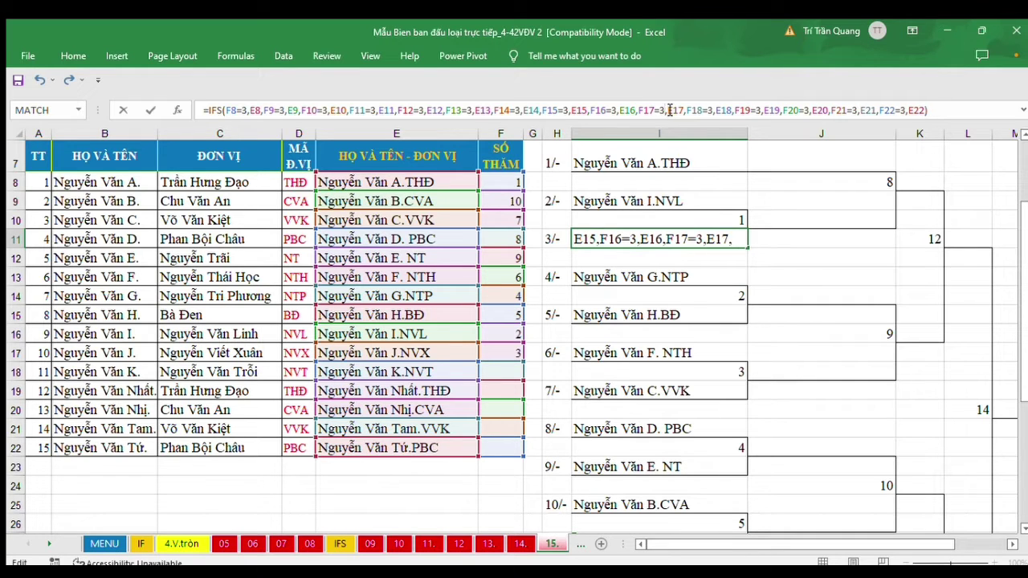
key(Return)
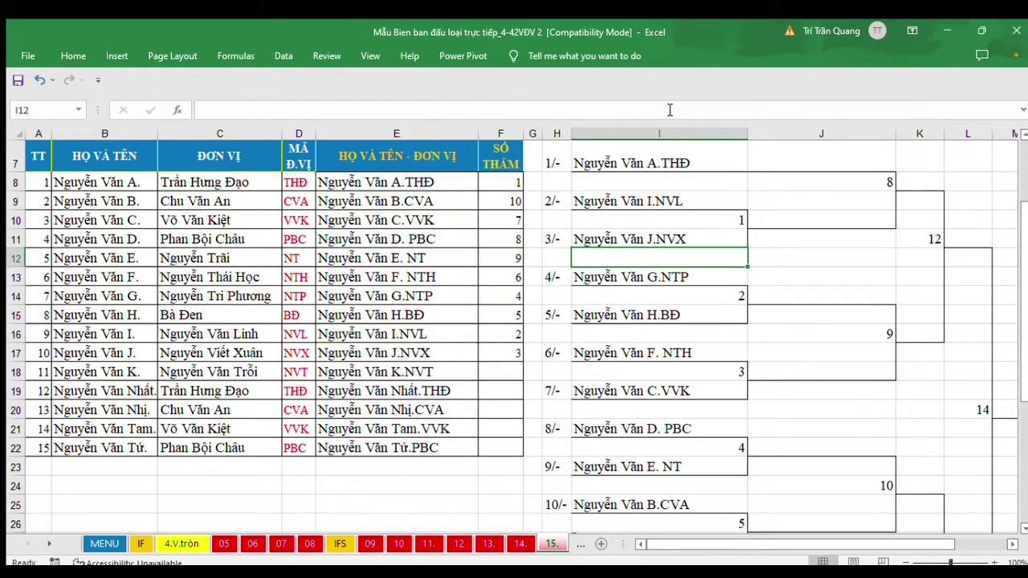
click(693, 237)
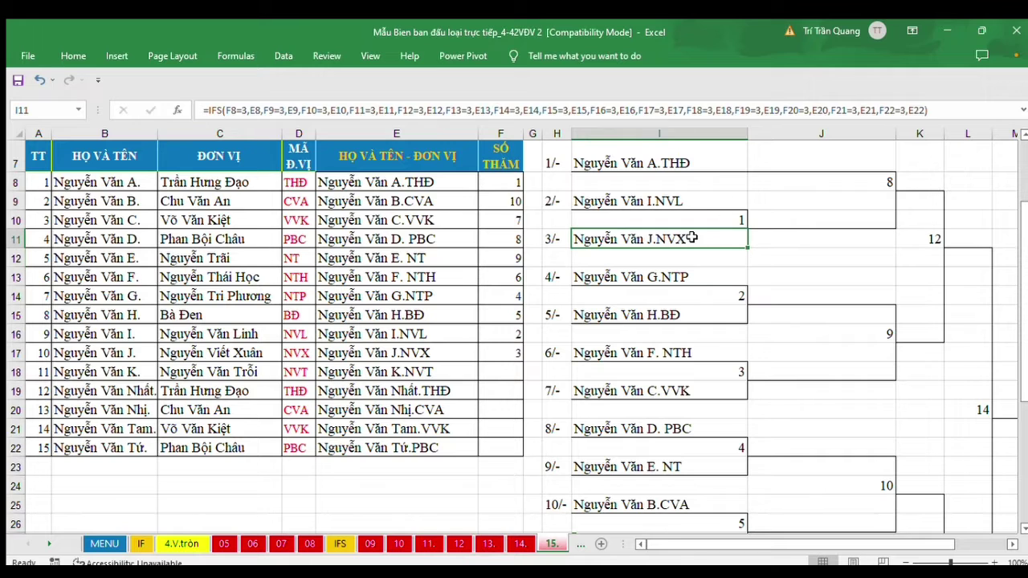
click(447, 354)
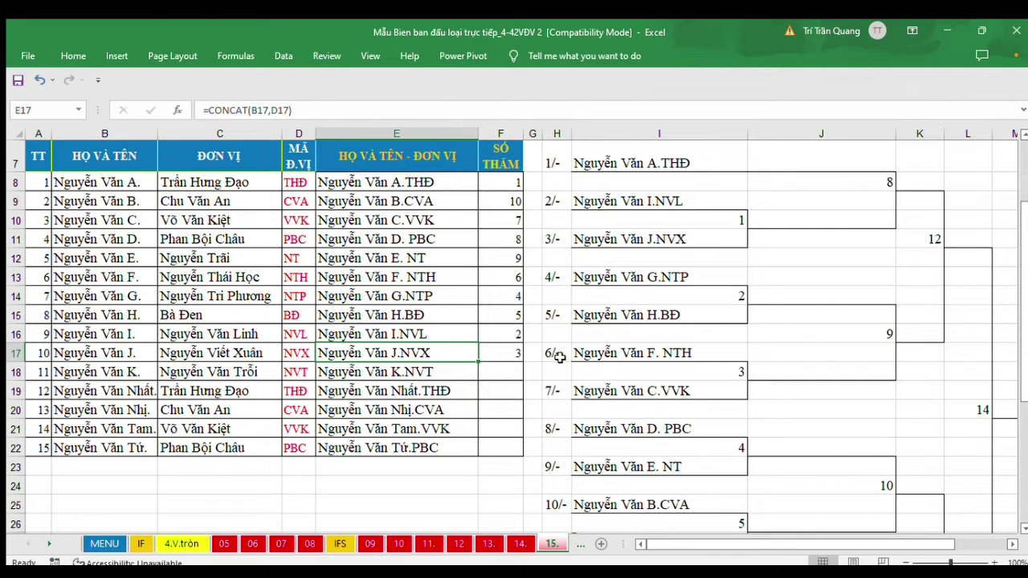
Enter the remaining draw numbers 14, 11, 12, 13 and 15 in cells F18 to F22 of the SỐ THĂM column.
scroll(602, 353, down, 2)
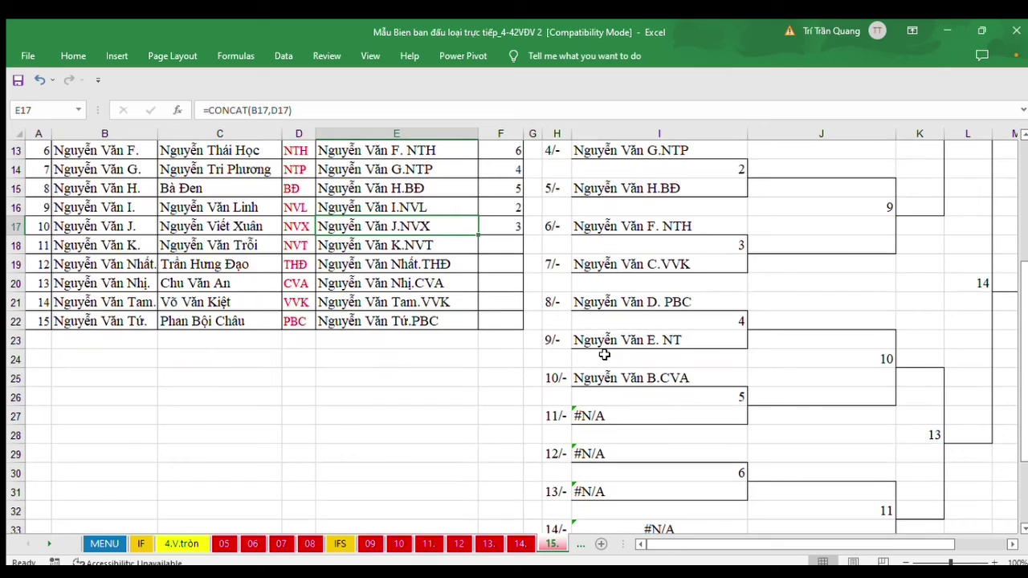
click(496, 245)
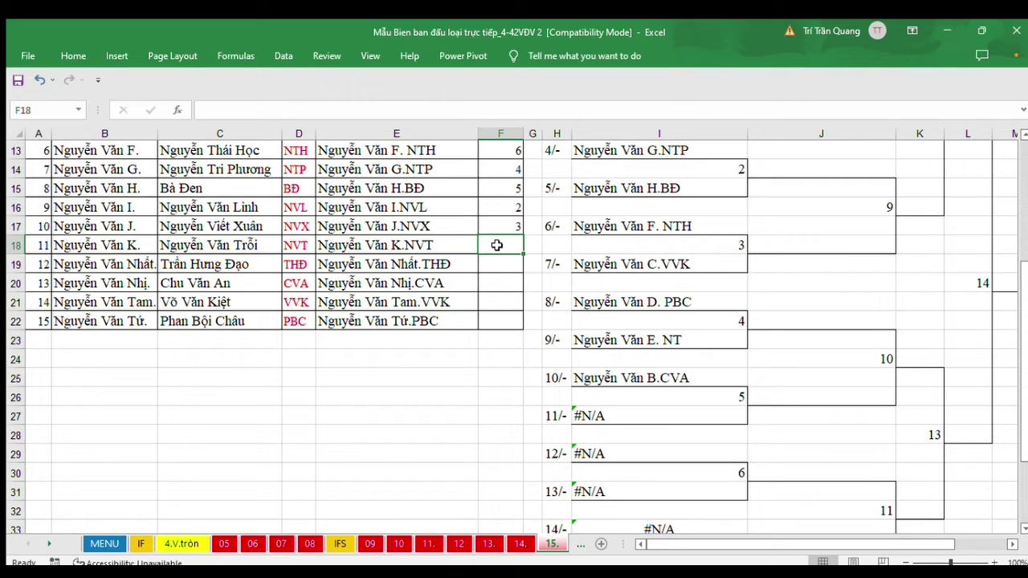
text(14)
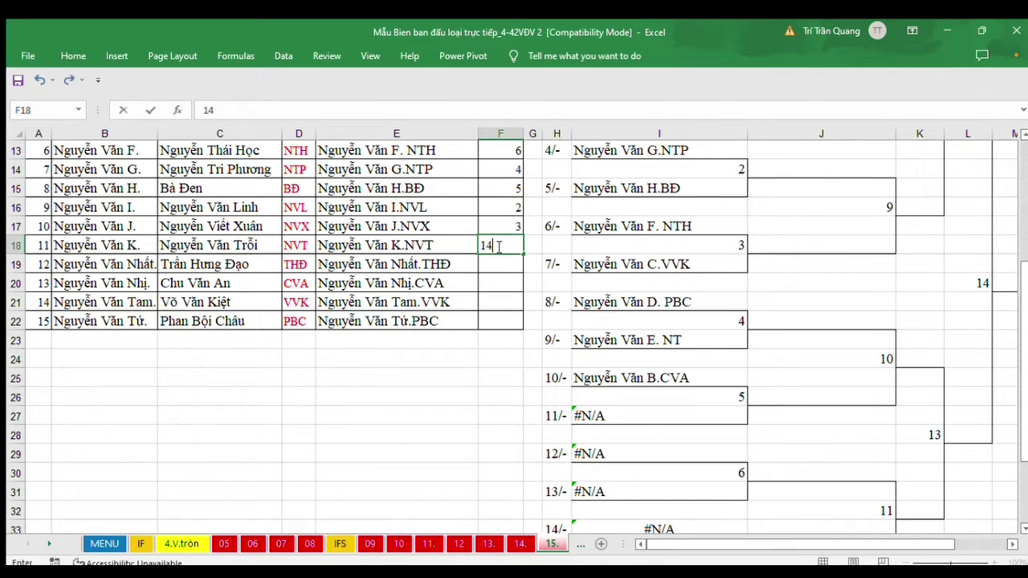
key(Return)
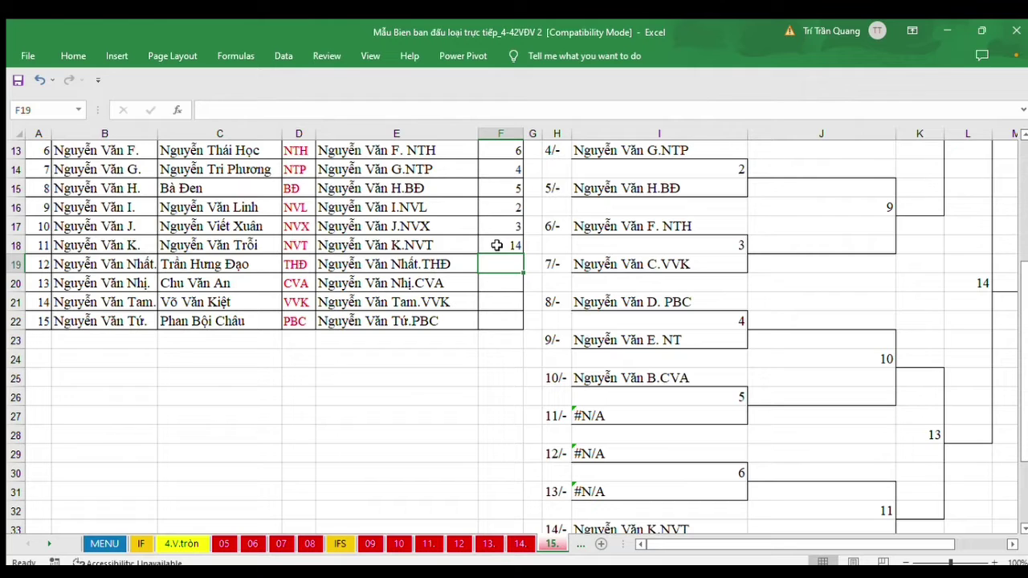
text(11)
key(Return)
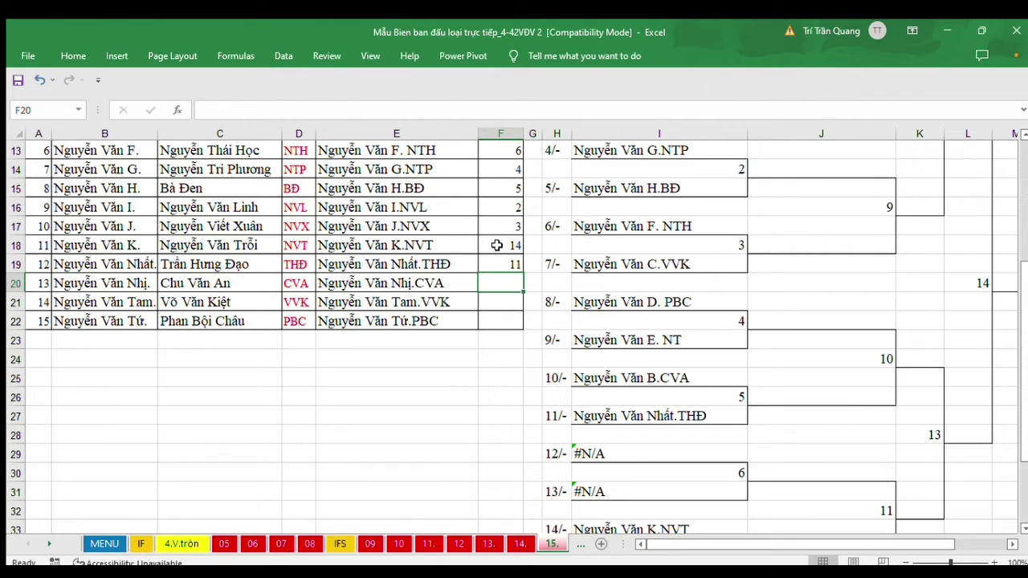
text(12)
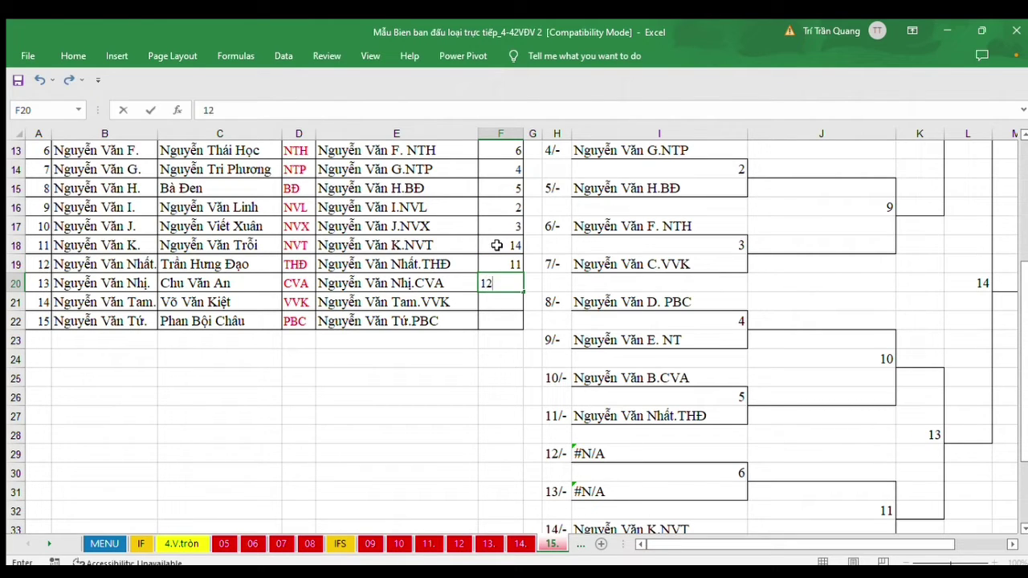
key(Return)
text(13)
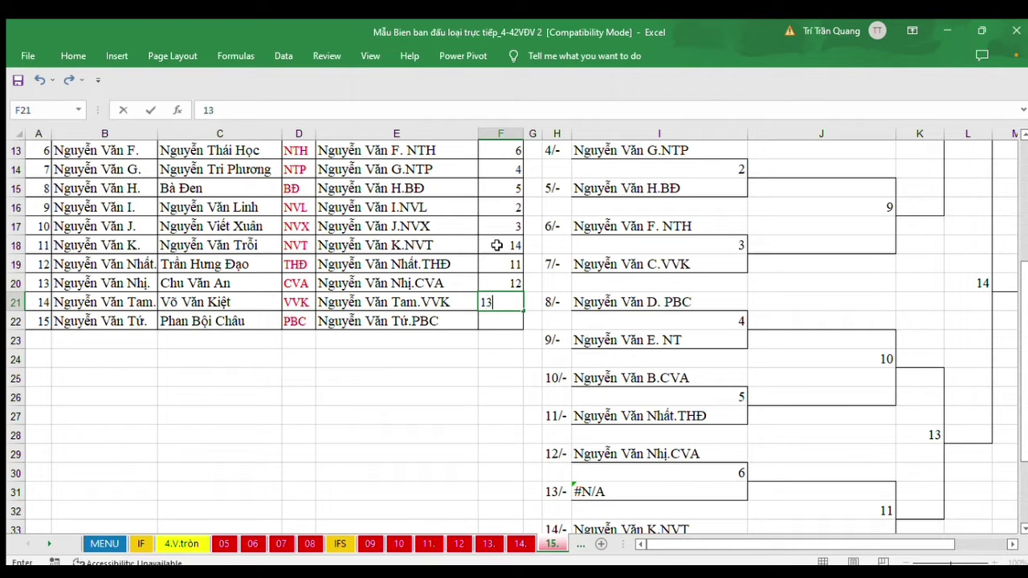
key(Return)
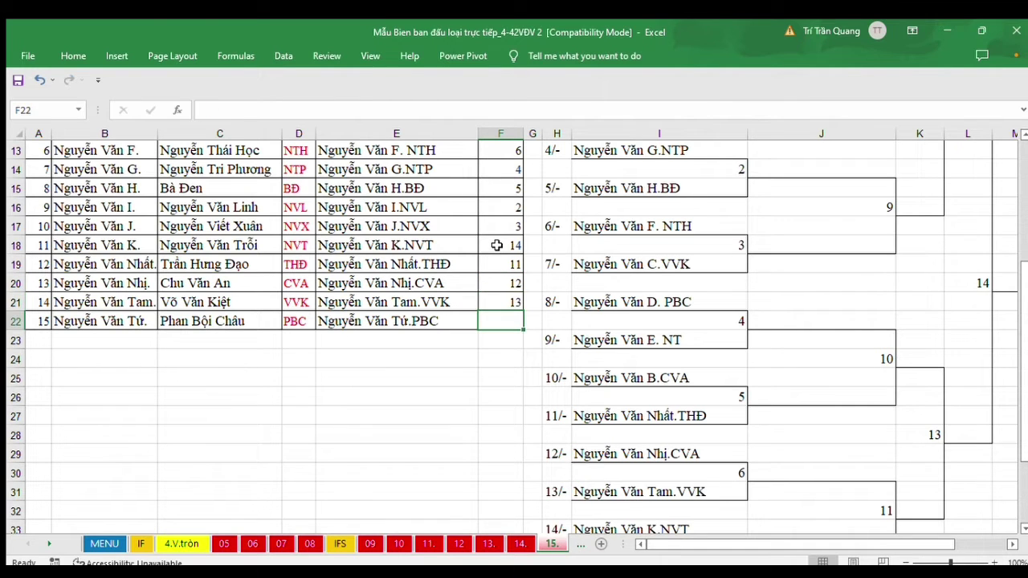
scroll(477, 214, down, 2)
text(15)
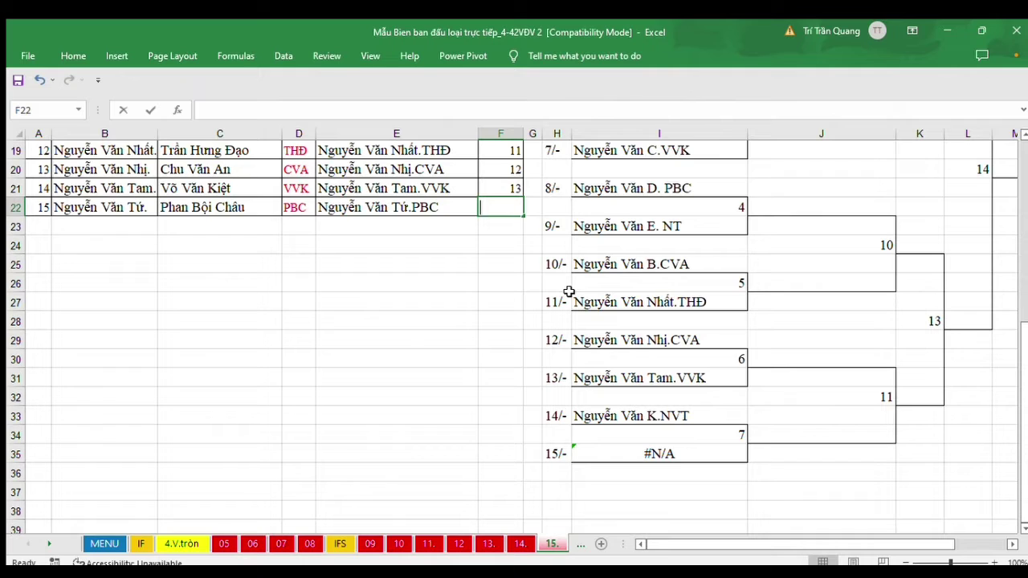
key(Return)
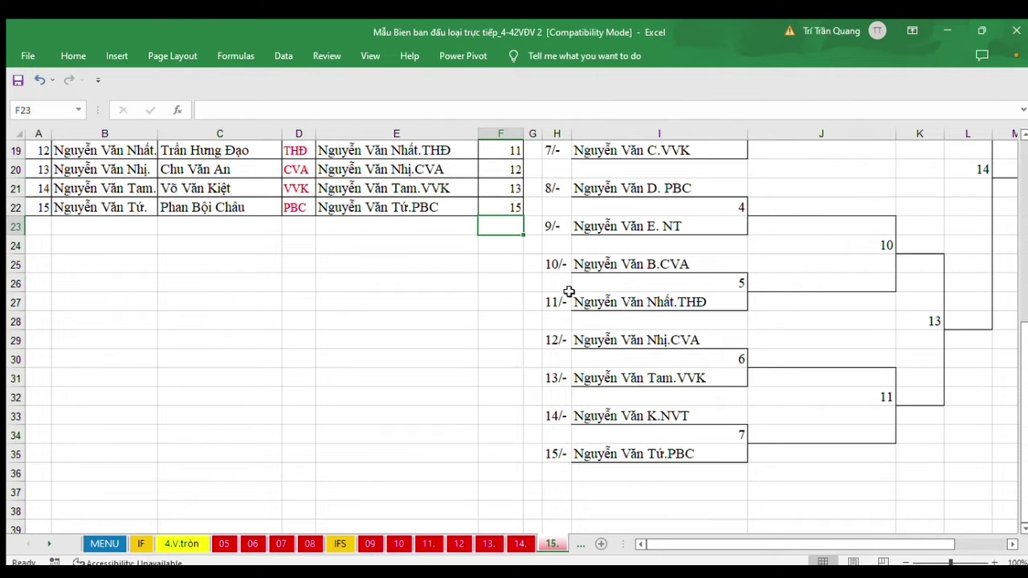
Compare bracket slots 15, 14 and 11 in column I with the athlete entries and draw numbers in columns E and F.
click(438, 205)
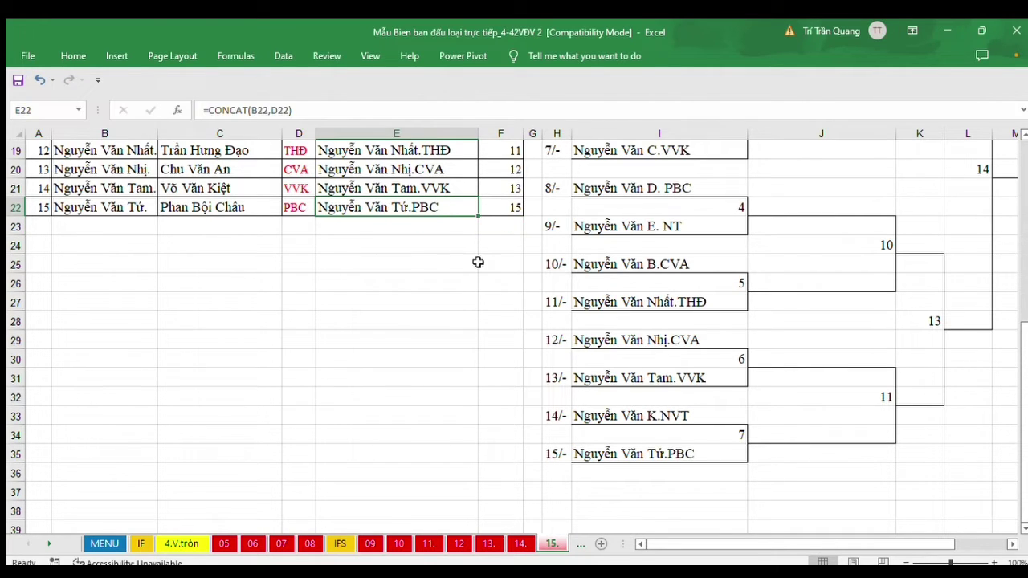
click(600, 455)
click(642, 416)
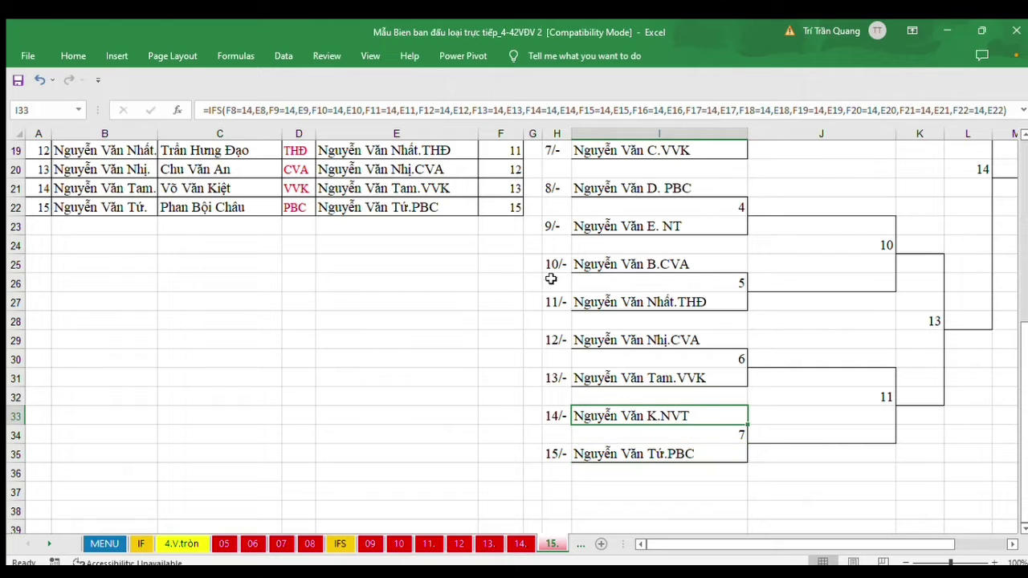
scroll(545, 245, up, 1)
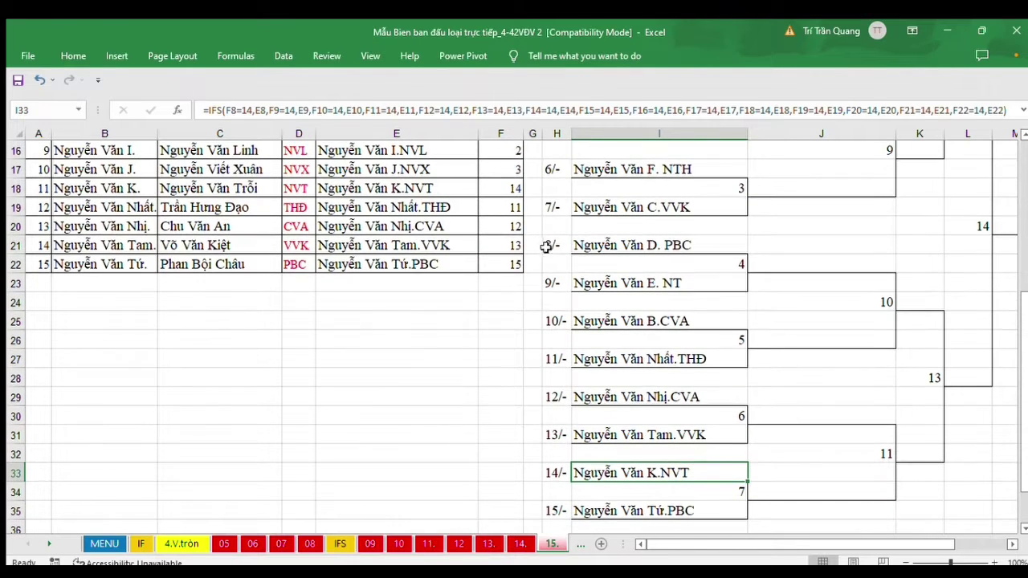
click(419, 190)
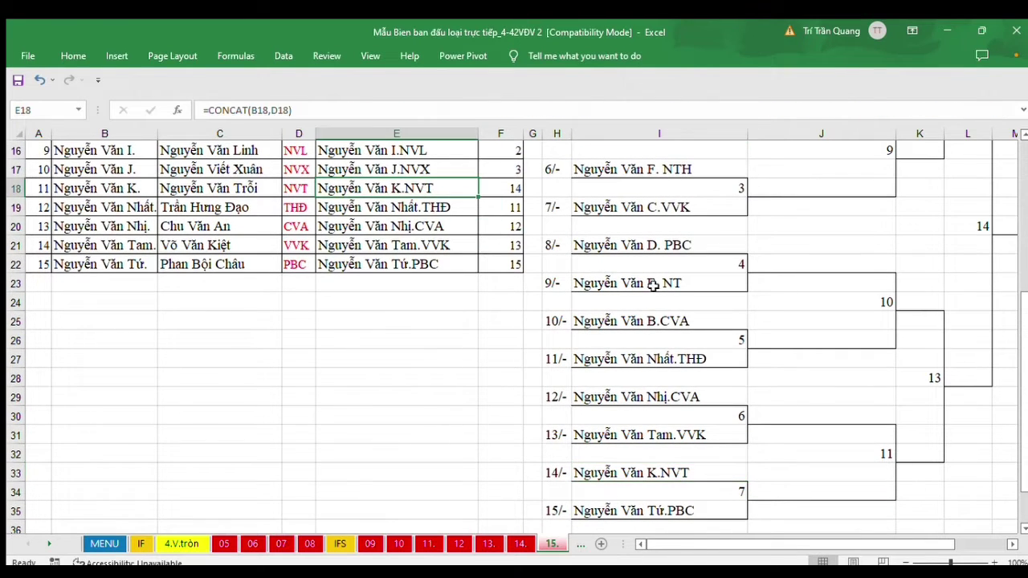
click(617, 360)
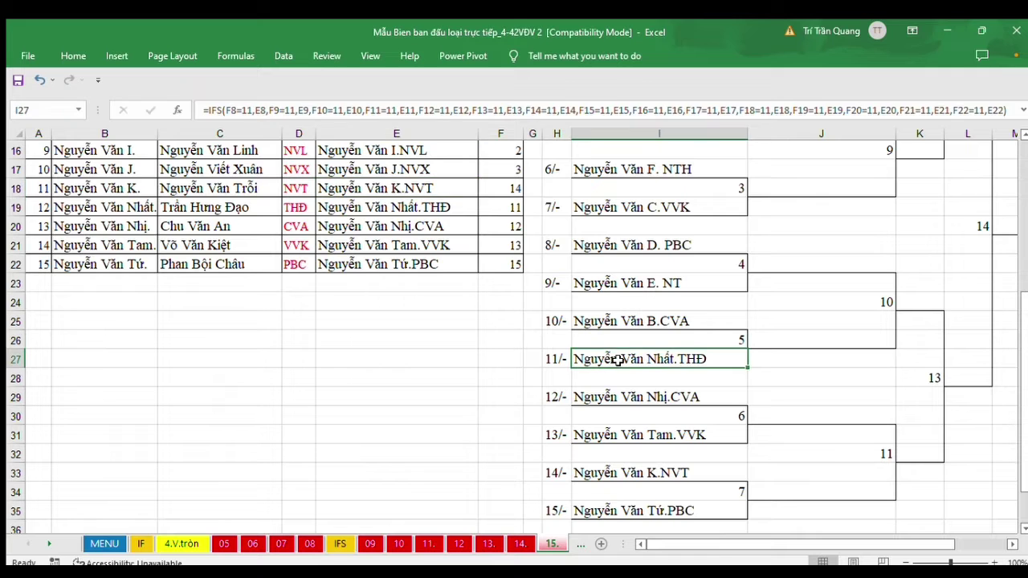
Check athlete entry E19, return to the menu sheet, and review the DGET sheet's example formula in D10 and note in D11.
click(452, 206)
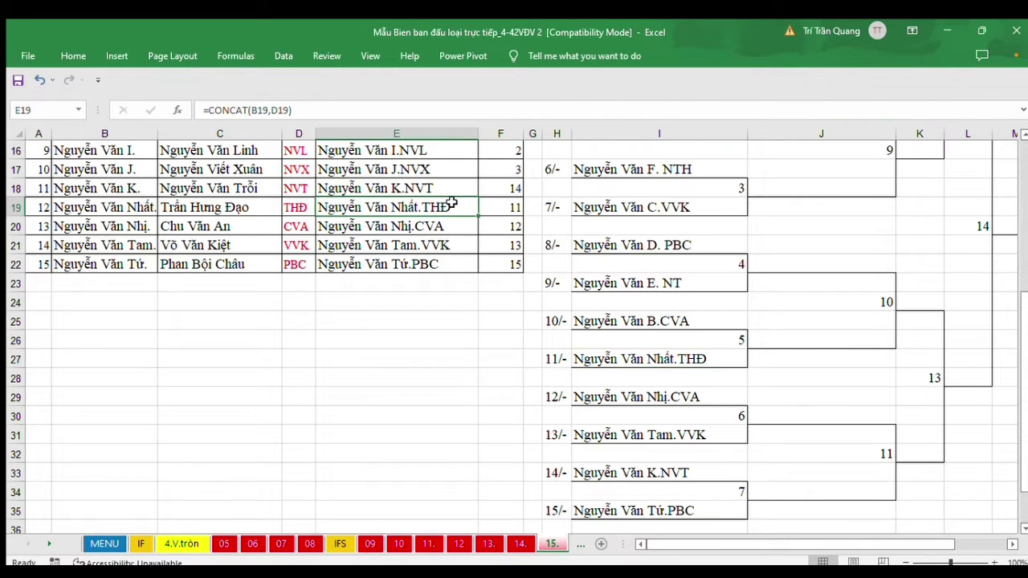
scroll(630, 312, up, 5)
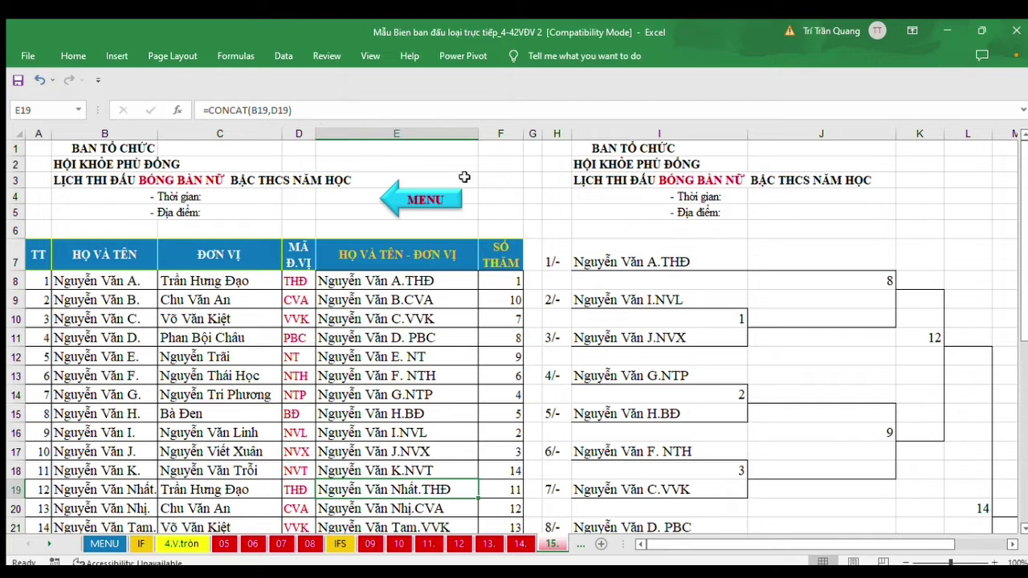
click(426, 195)
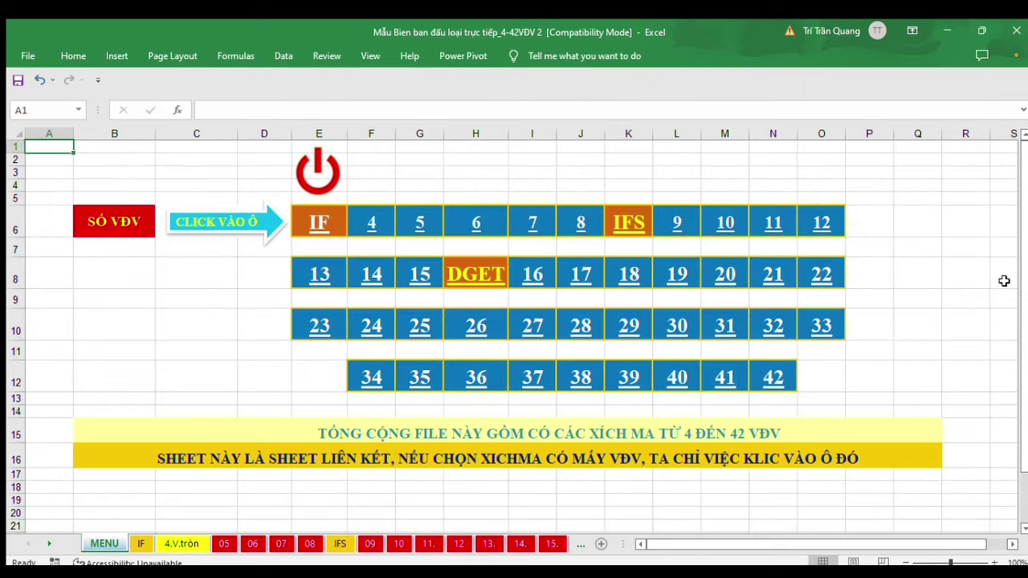
click(484, 276)
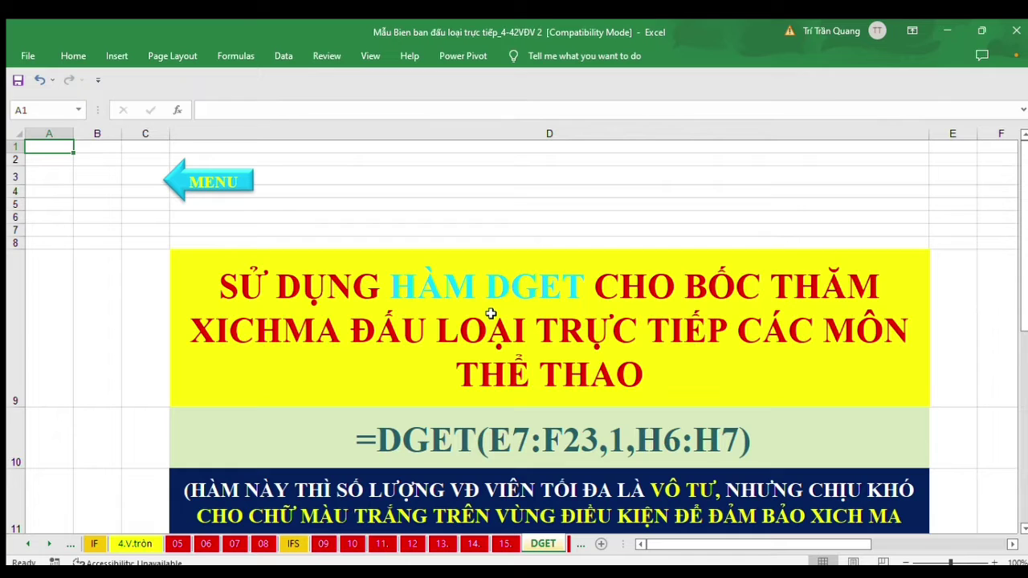
click(536, 437)
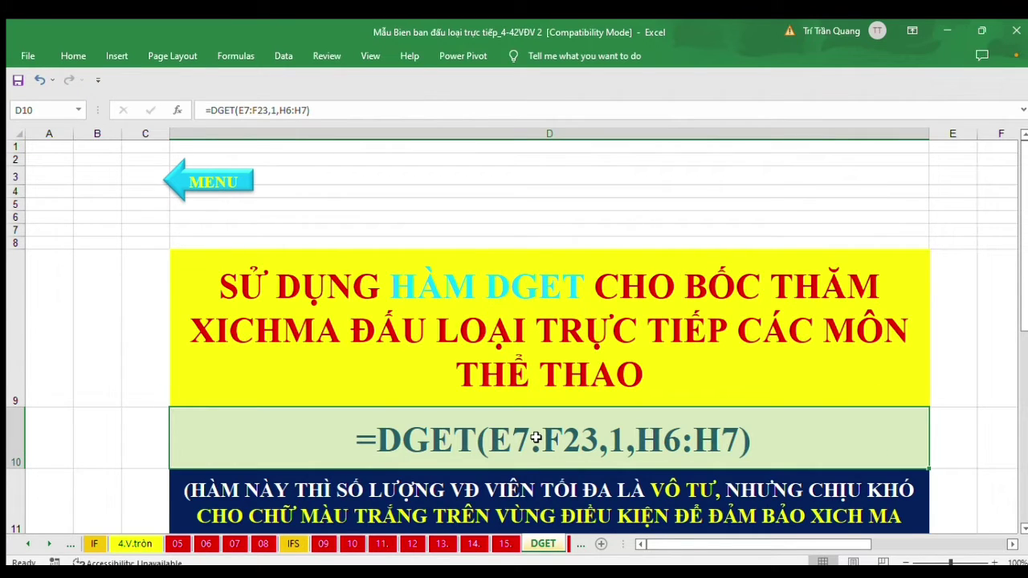
click(779, 499)
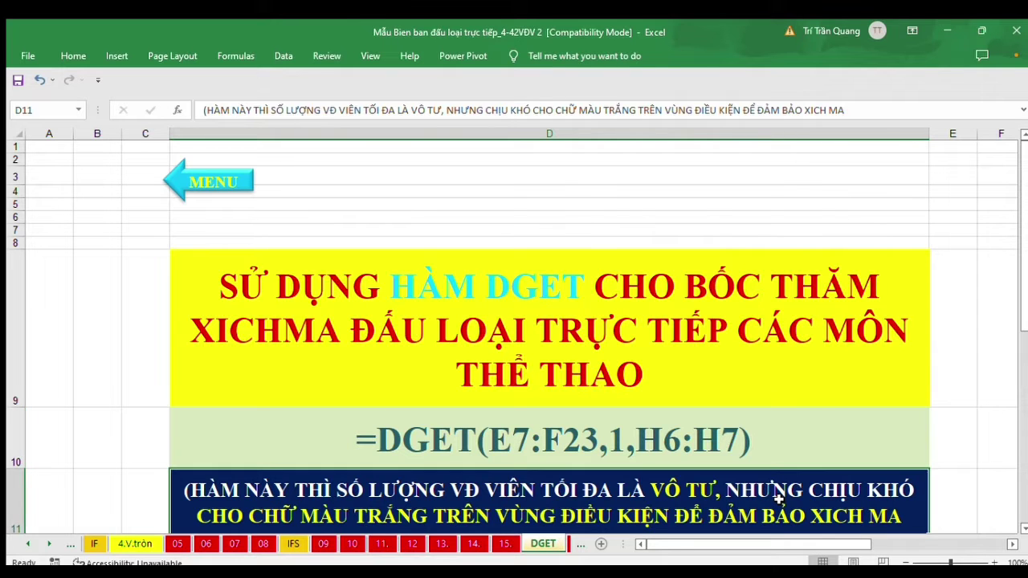
Open the 22-athlete sheet from the menu sheet and clear the unit codes in cells D8:D28.
click(212, 177)
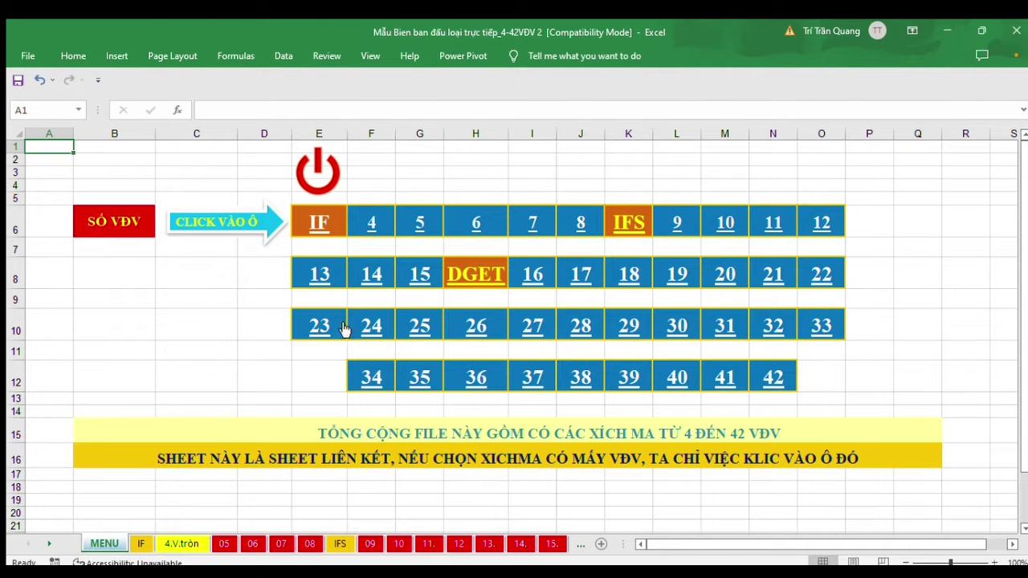
click(815, 277)
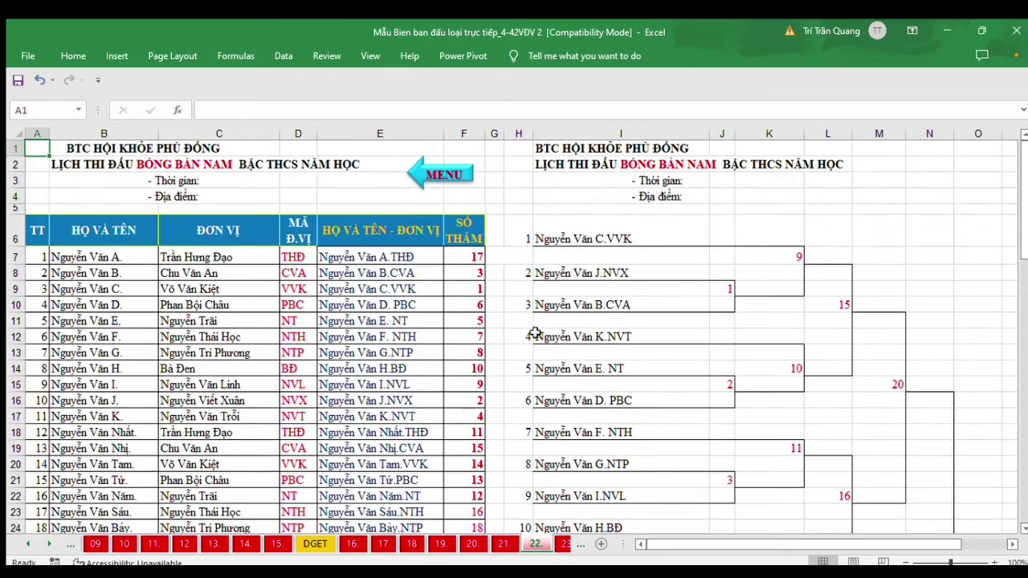
scroll(399, 232, down, 1)
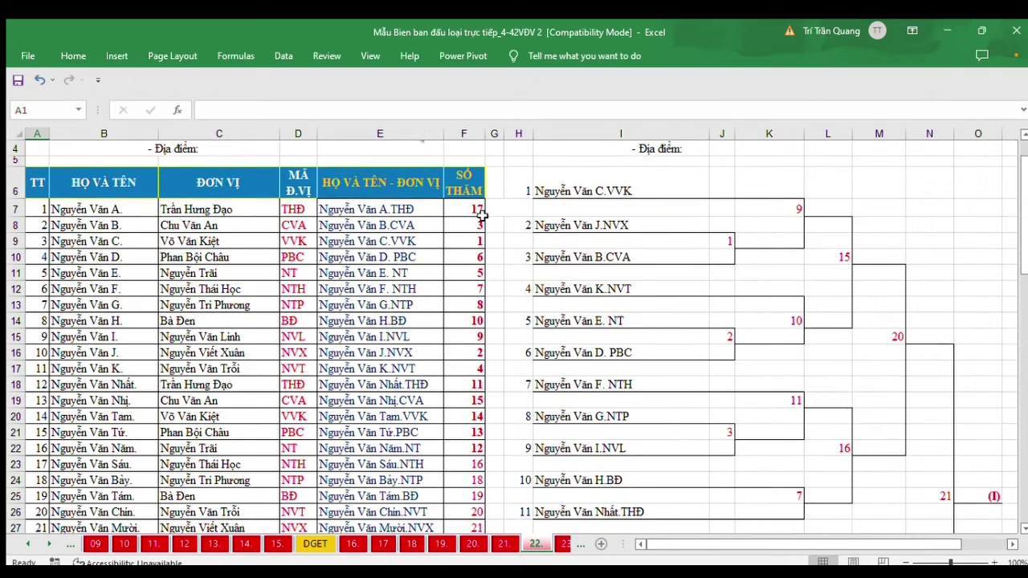
drag(299, 213, 301, 479)
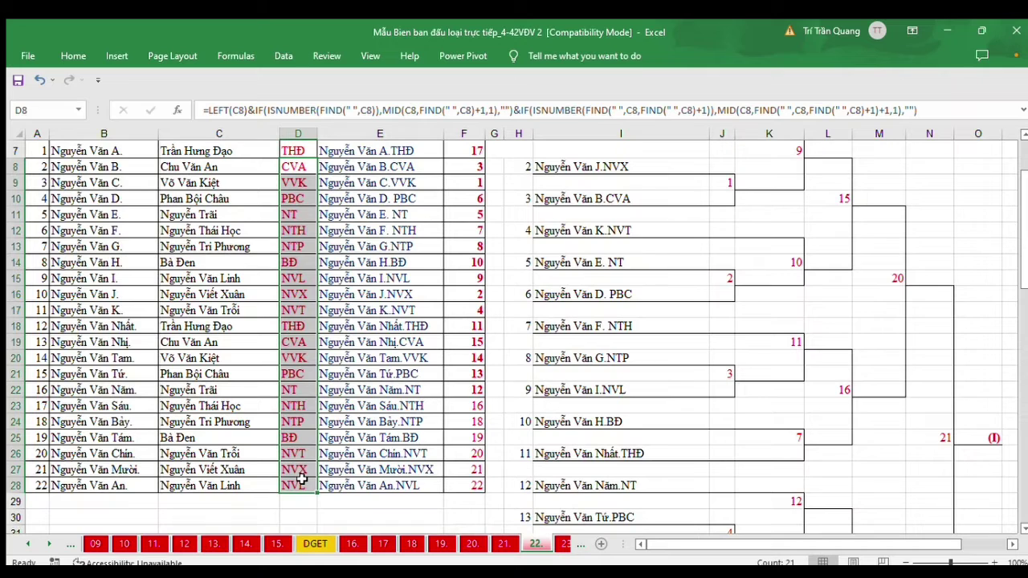
key(Delete)
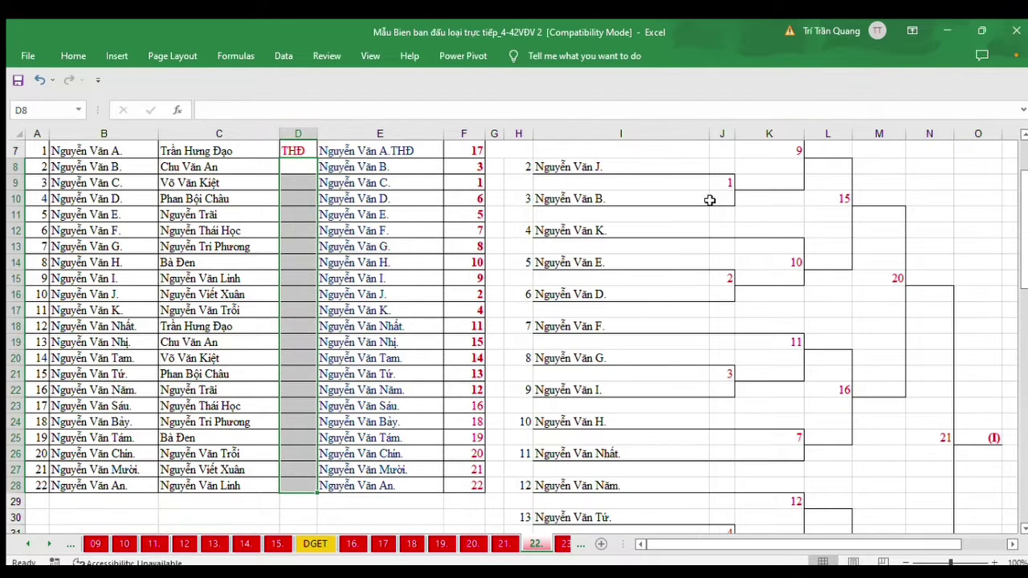
scroll(594, 273, up, 2)
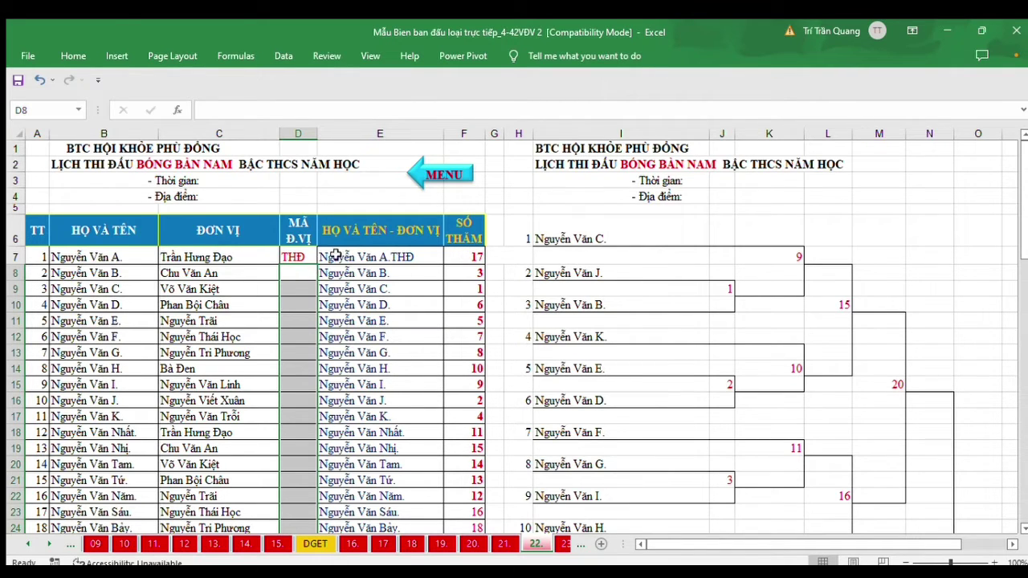
Clear all draw numbers in cells F7:F28 of the SỐ THĂM column.
drag(466, 257, 478, 480)
key(Delete)
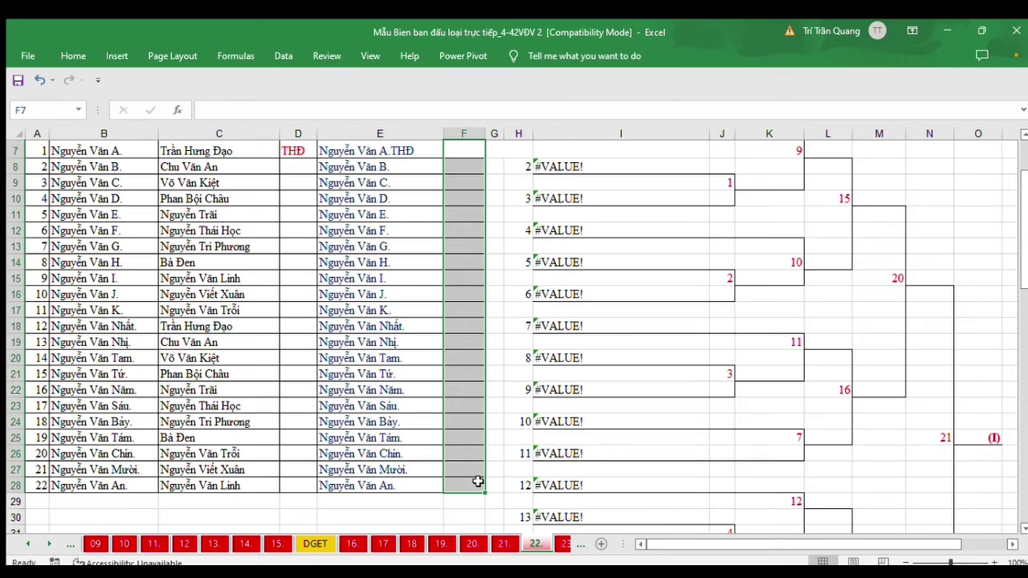
scroll(677, 356, up, 2)
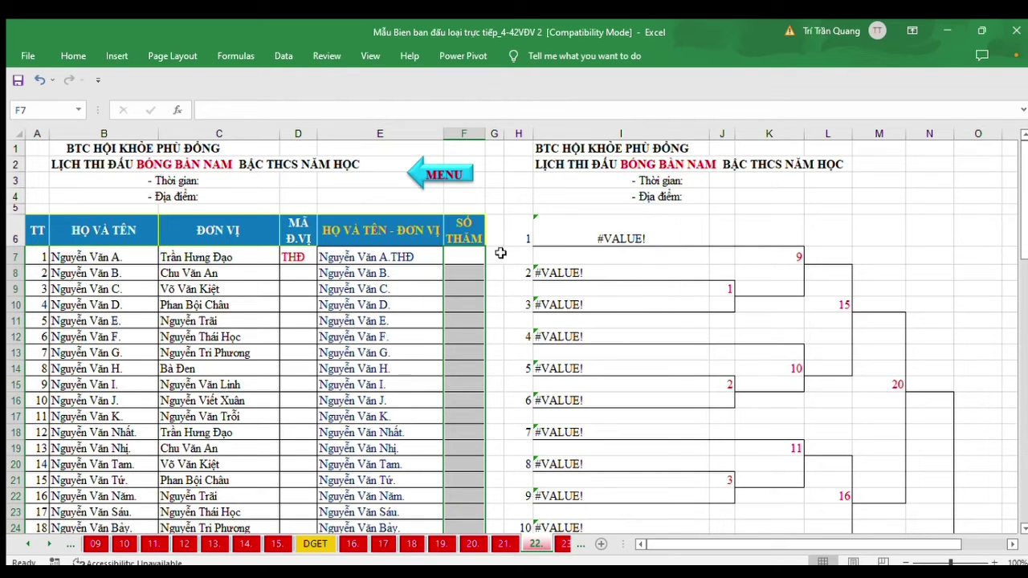
Enter the draw numbers 1, 10, 9, 2, 3, 7, 8, 6, 7, 5 and 4 in cells F7 to F17.
click(467, 258)
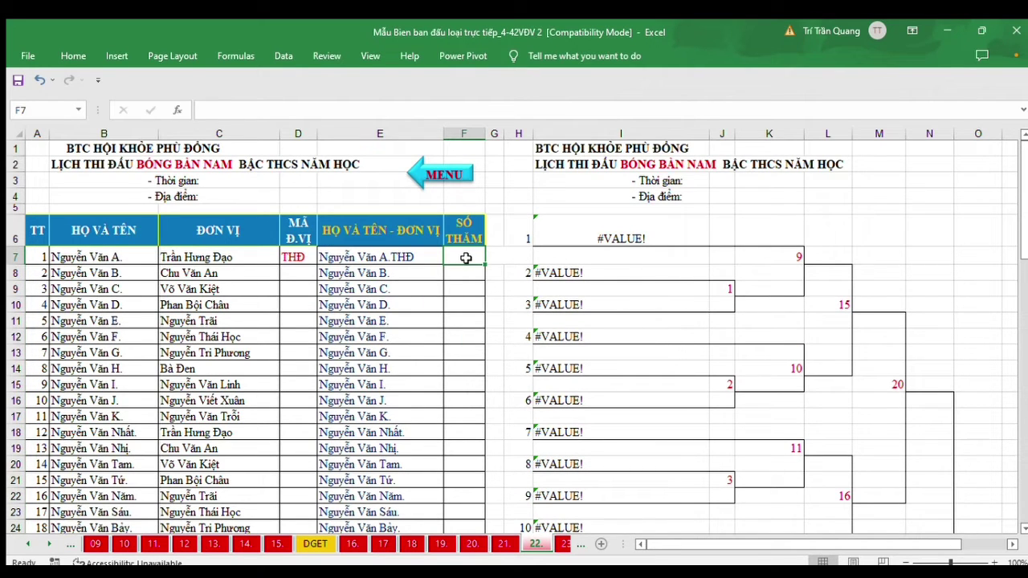
text(1)
key(Return)
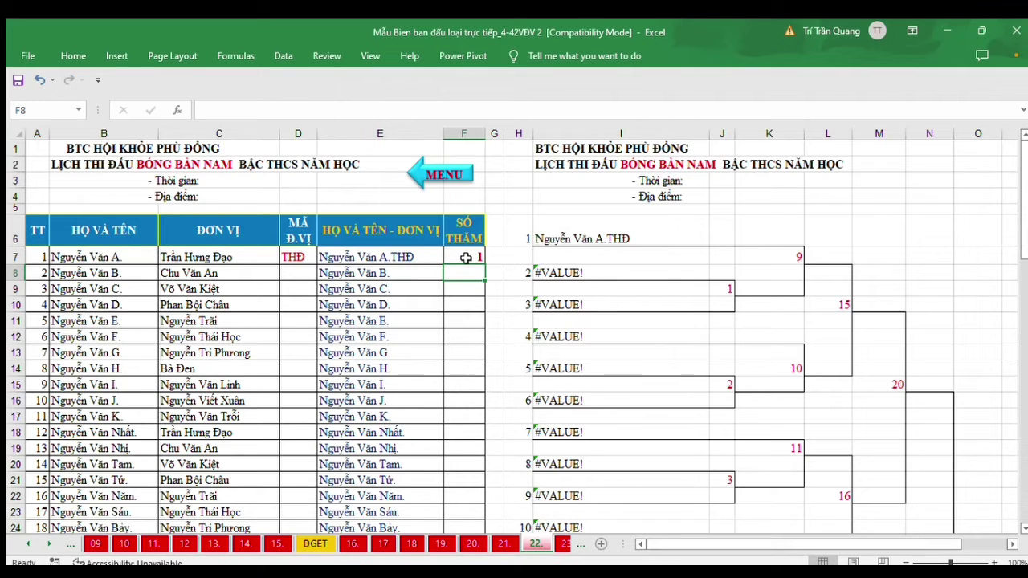
text(10)
key(Return)
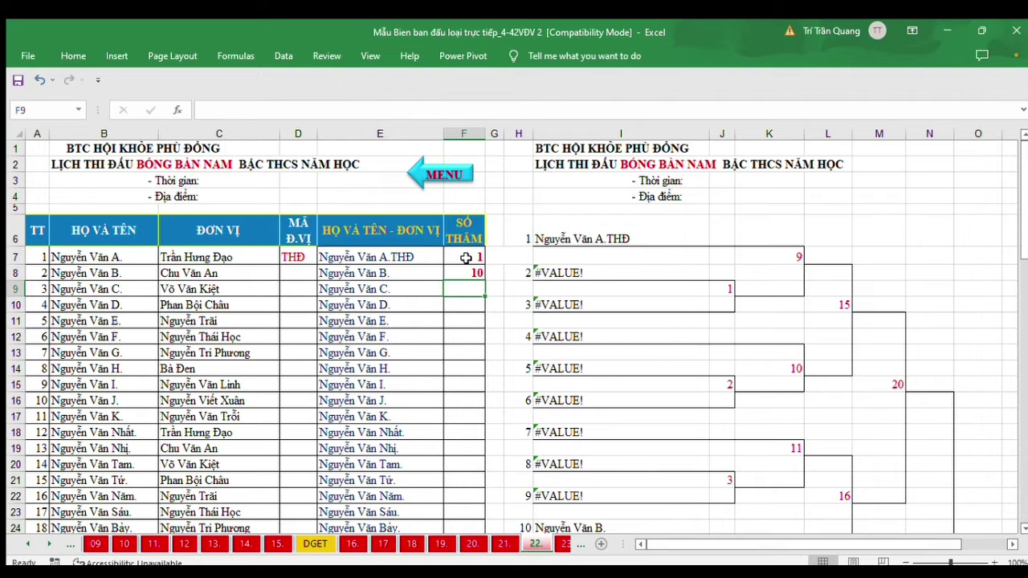
text(9)
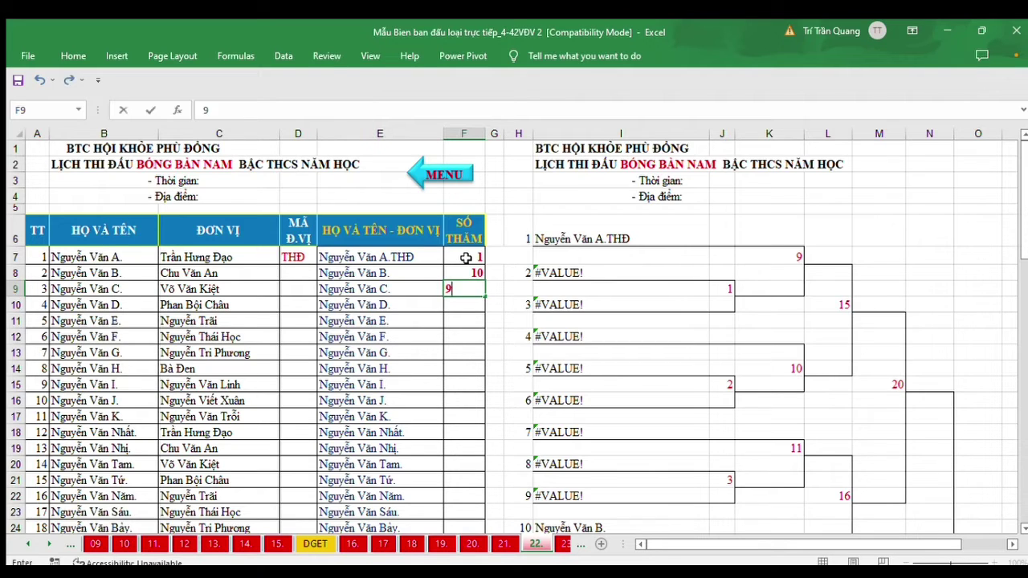
key(Return)
text(2)
key(Return)
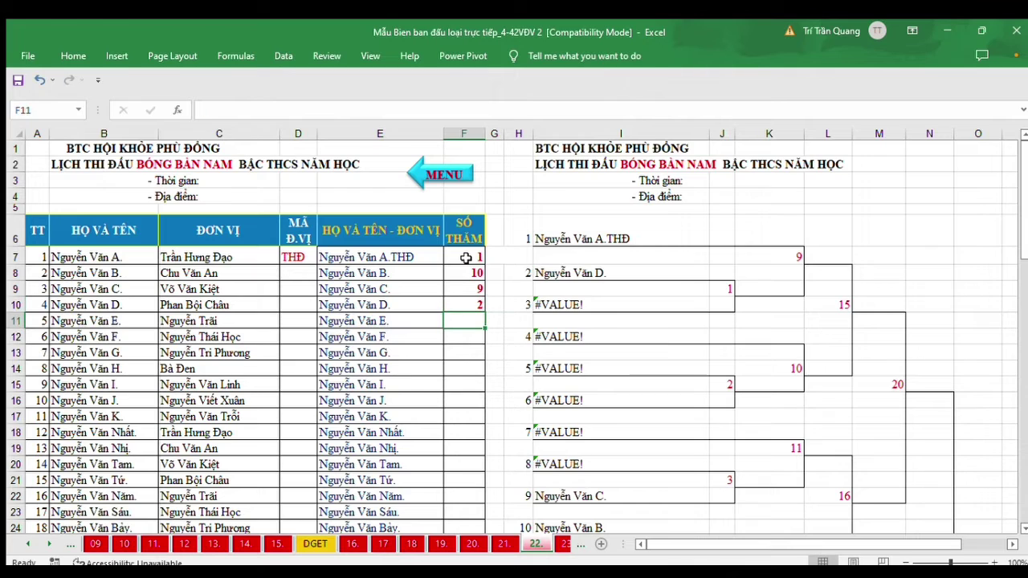
text(3)
key(Return)
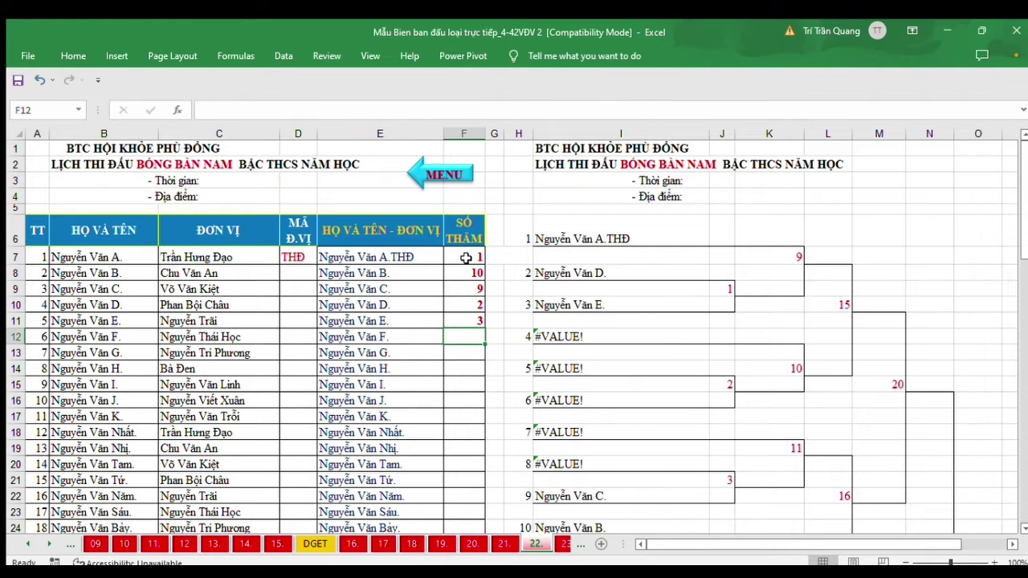
text(7)
key(Return)
text(8)
key(Return)
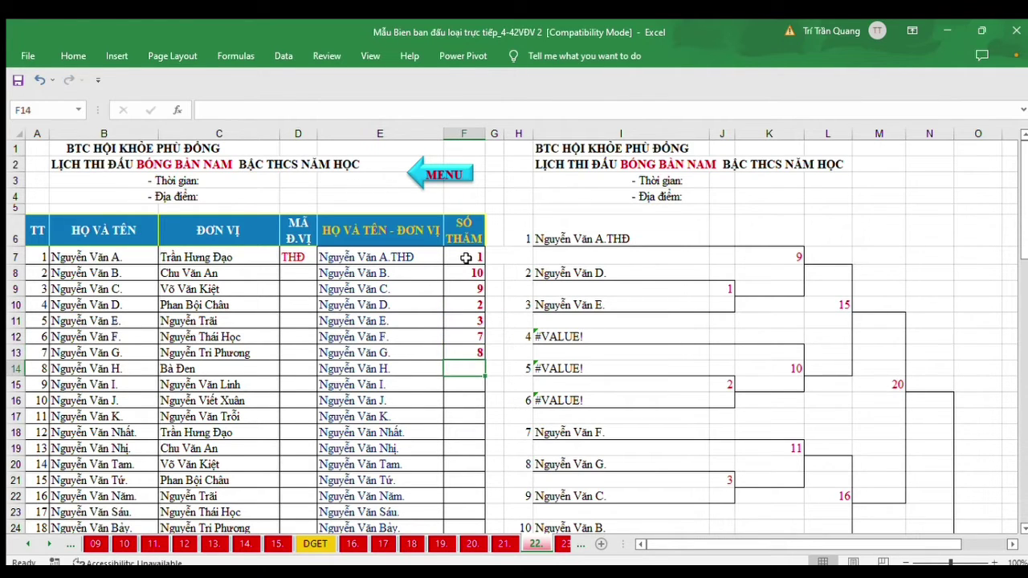
text(6)
key(Return)
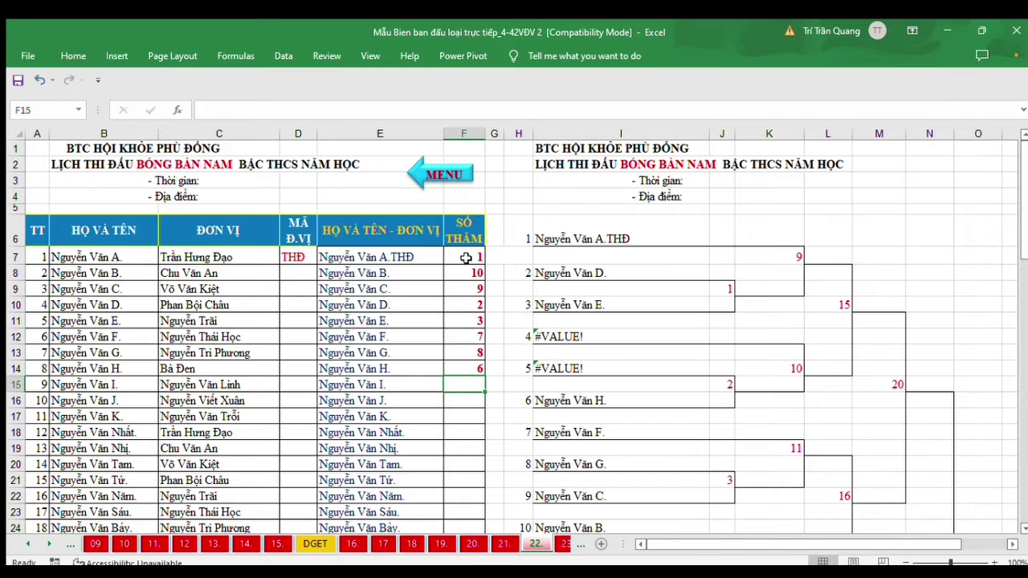
text(7)
key(Return)
text(5)
key(Return)
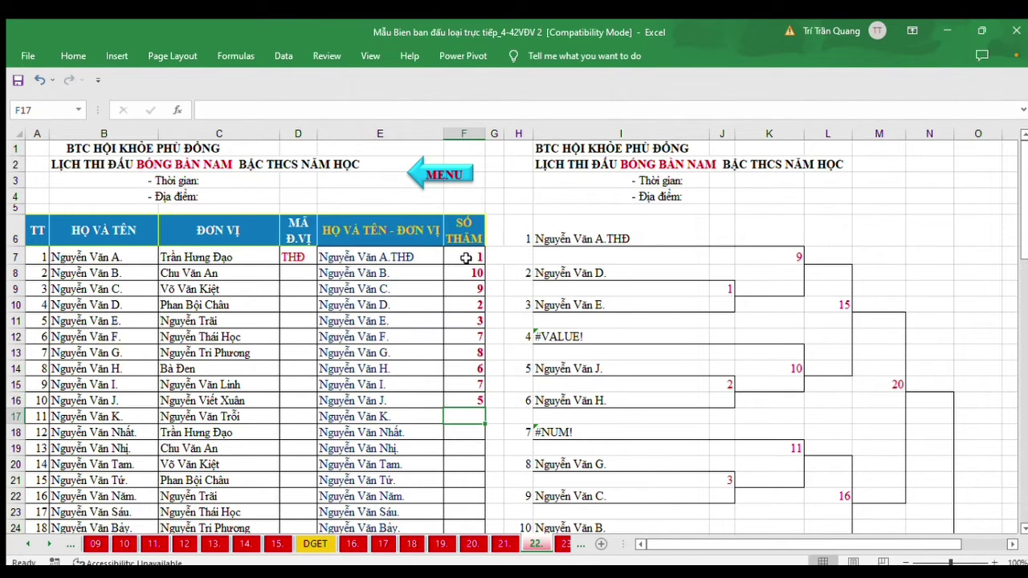
text(4)
key(Return)
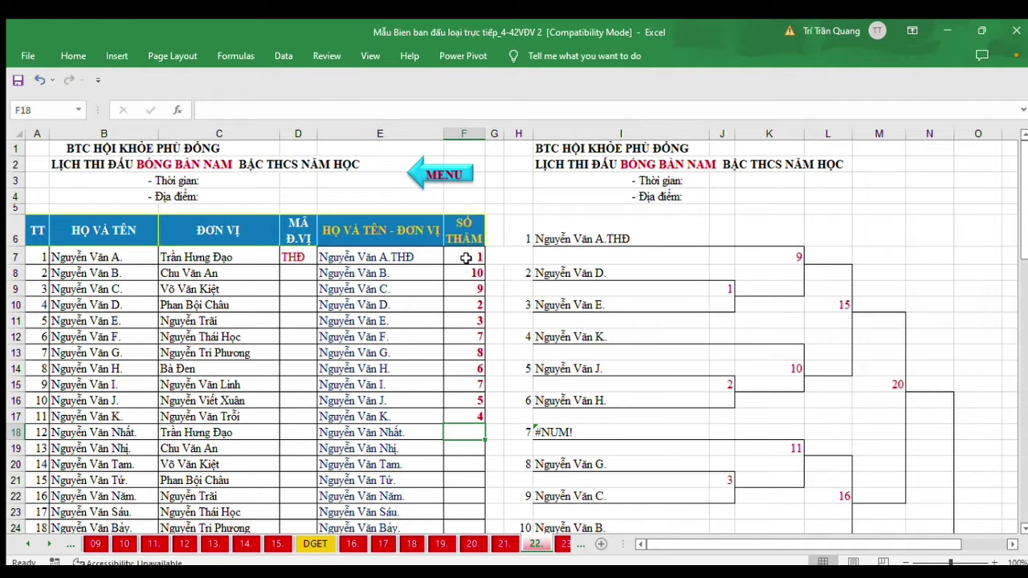
Check the DGET formula in I18 against the duplicate draw numbers in F12 and F15, and change F15 to 11.
click(573, 431)
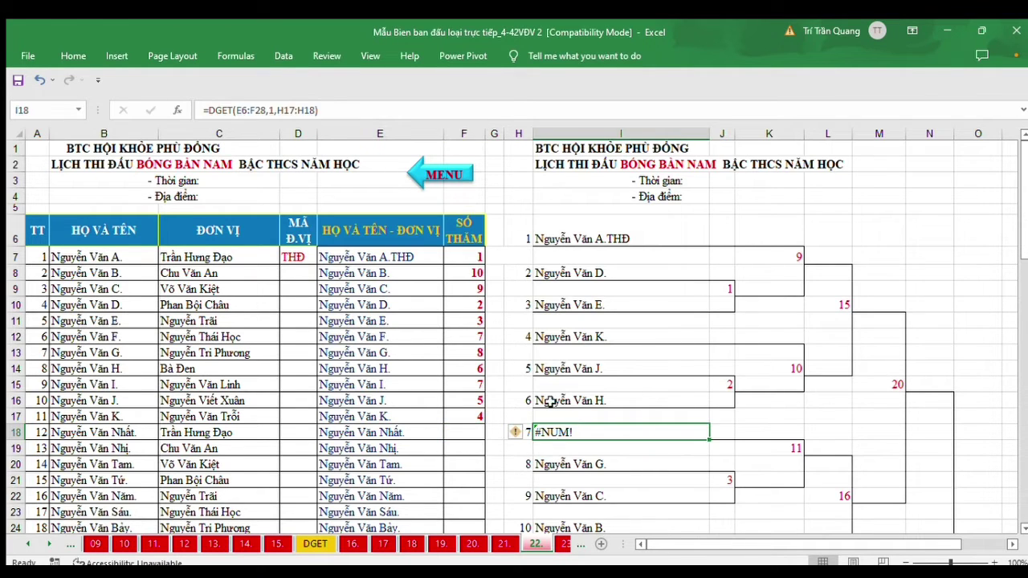
click(481, 336)
click(474, 385)
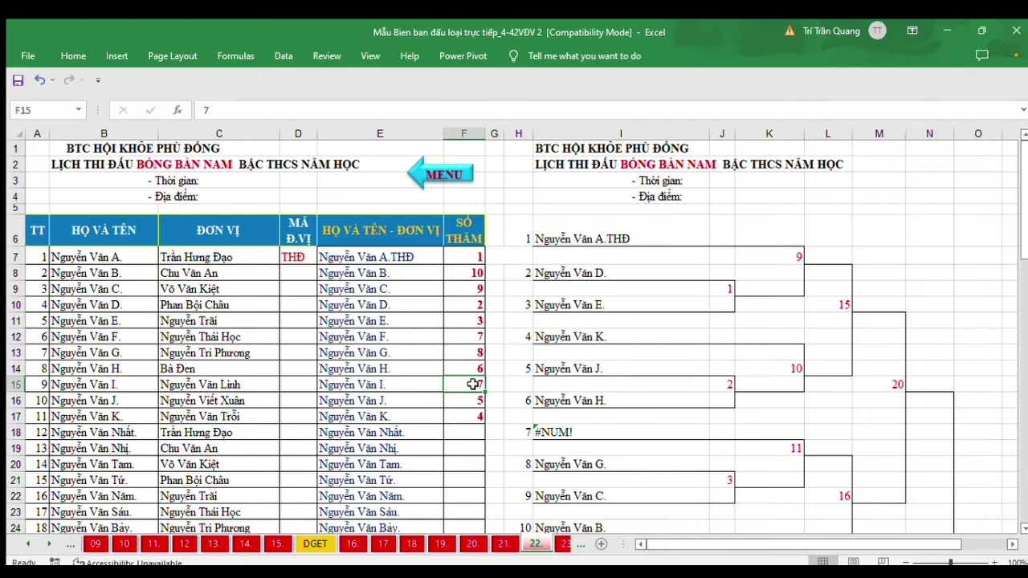
text(11)
key(Return)
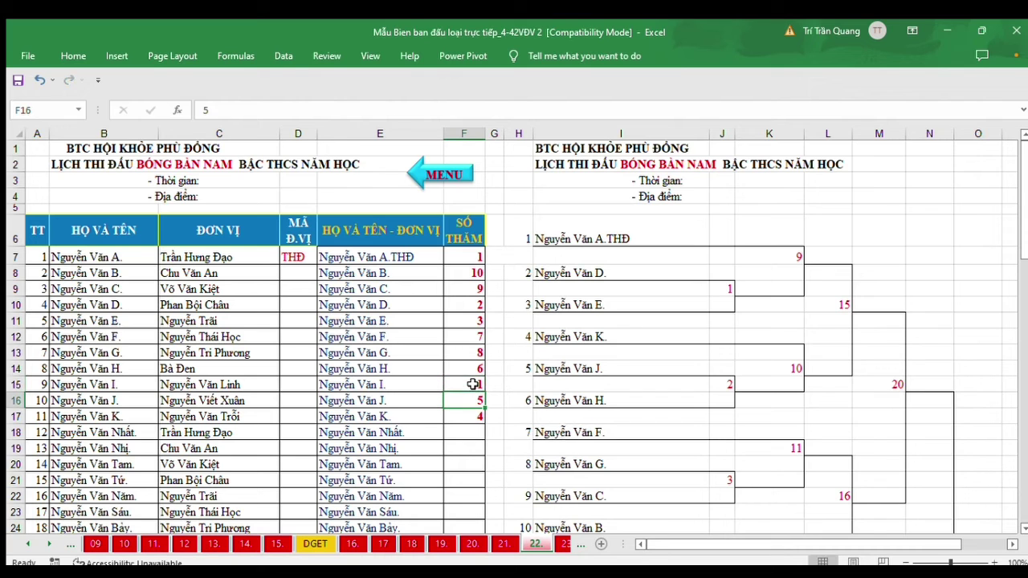
click(397, 339)
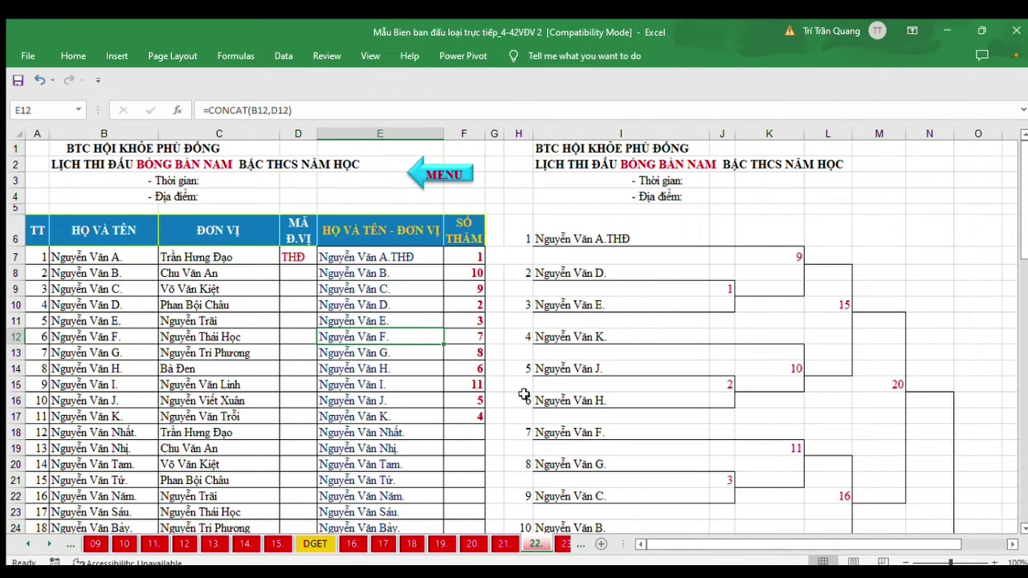
click(579, 433)
Enter the draw numbers 16, 14, 11, 12 and 13 in cells F18 to F22 of the SỐ THĂM column.
scroll(529, 391, down, 3)
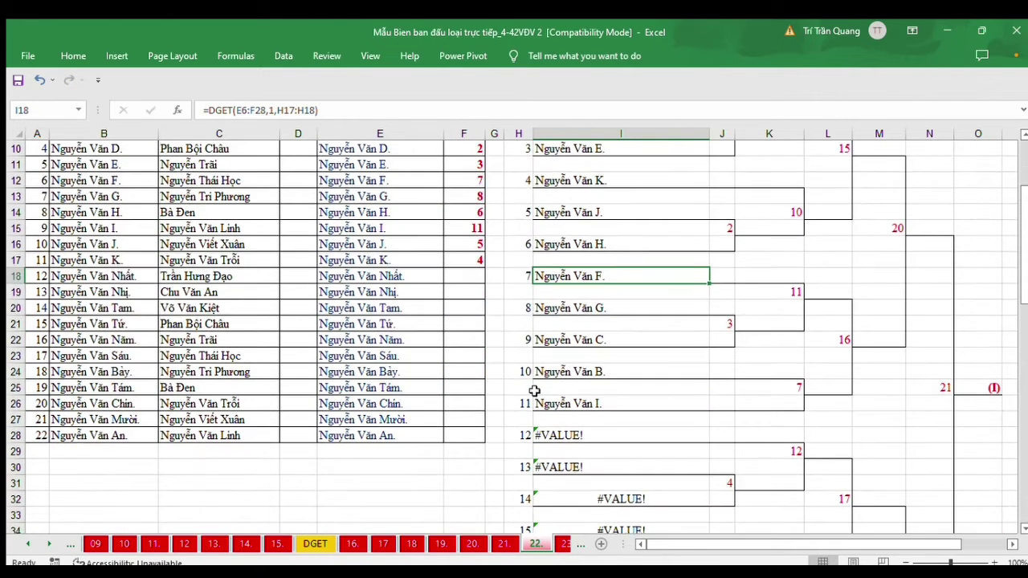
scroll(534, 391, down, 1)
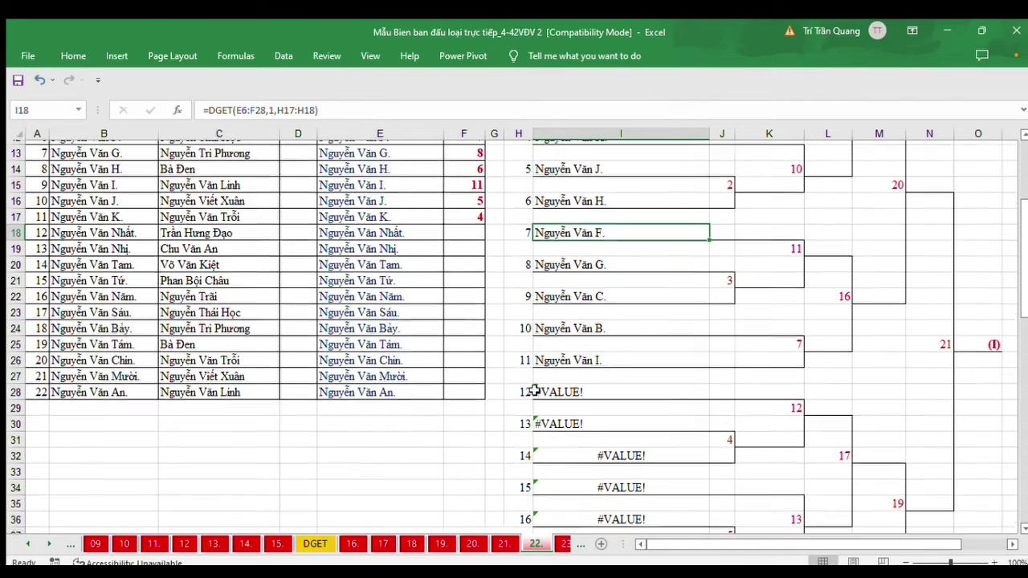
click(470, 228)
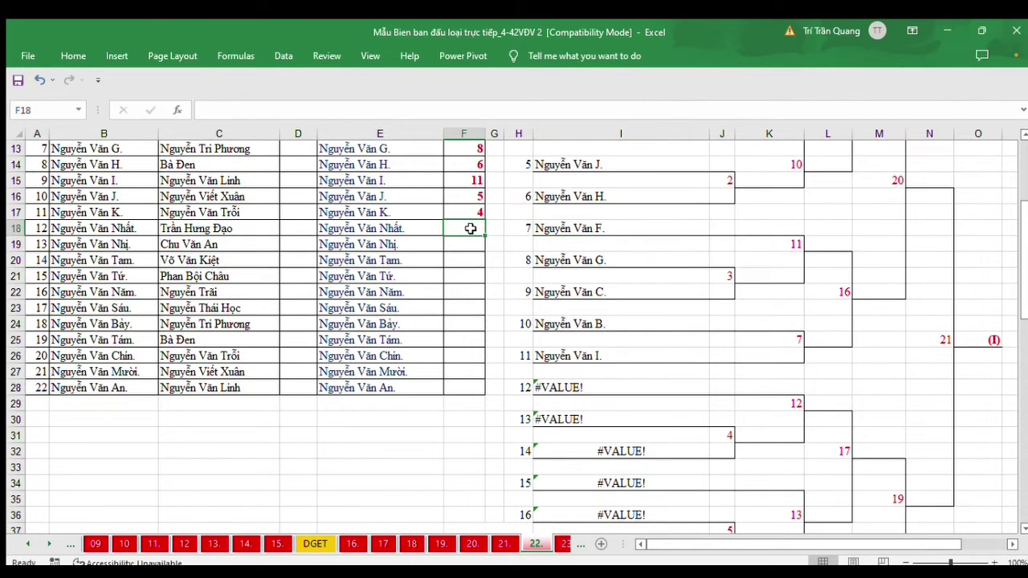
text(1)
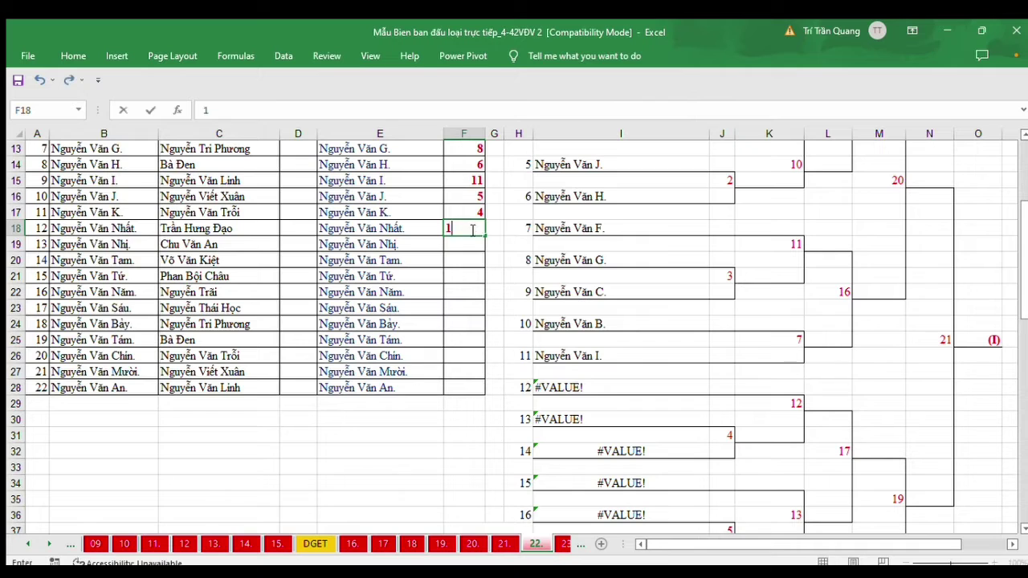
key(Return)
click(470, 228)
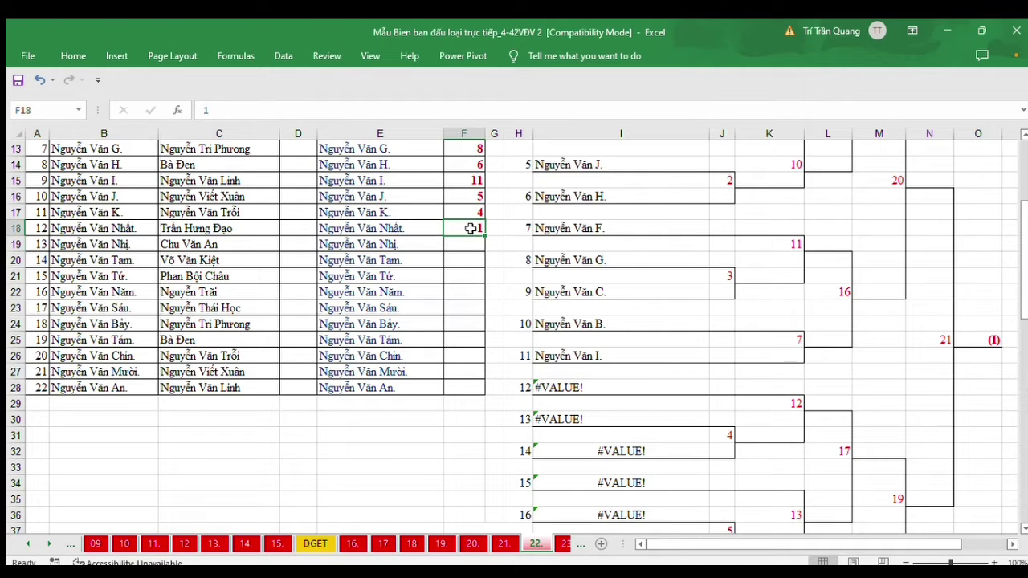
text(16)
key(Return)
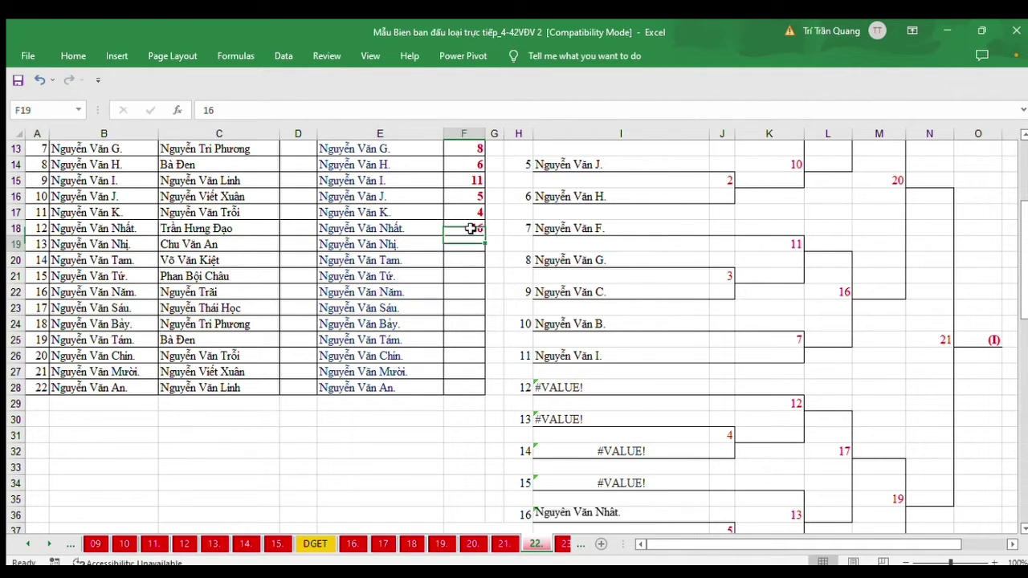
text(14)
key(Return)
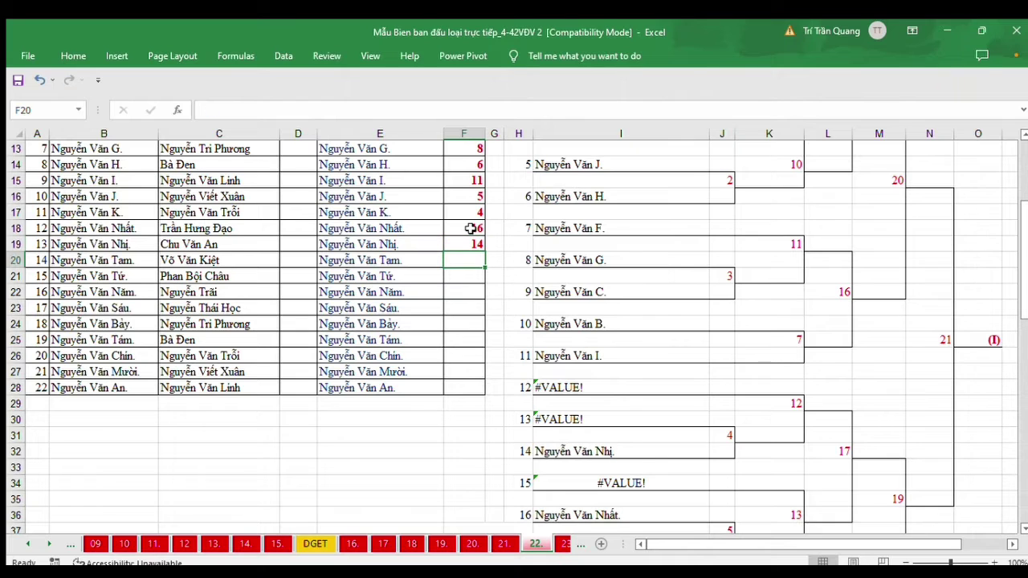
text(11)
key(Return)
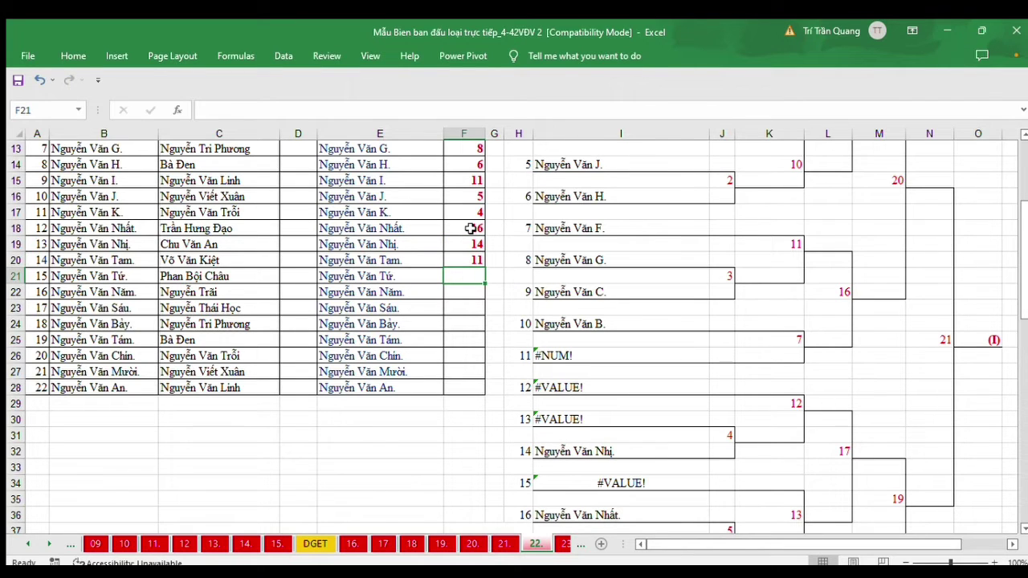
text(12)
key(Return)
text(13)
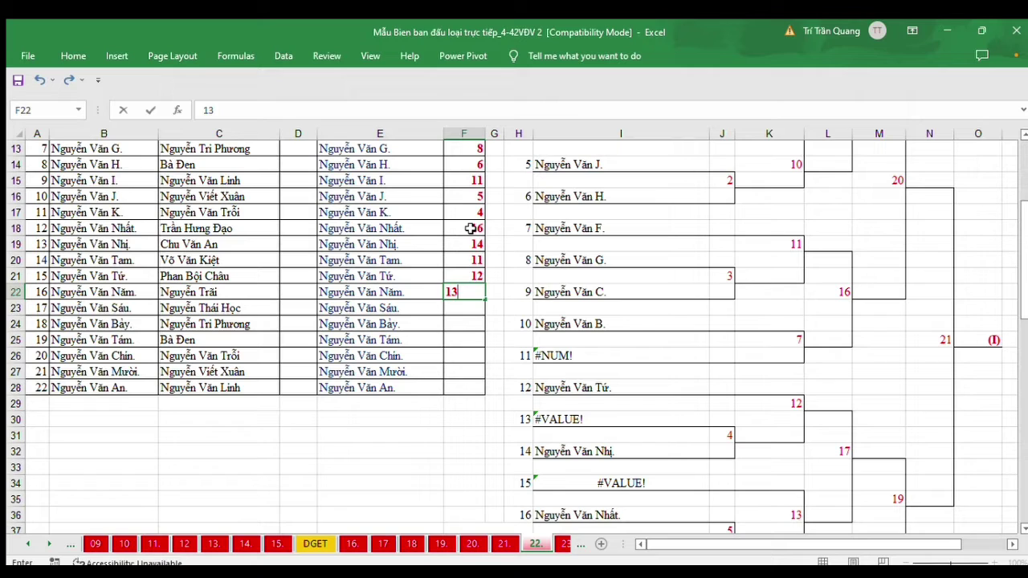
key(Return)
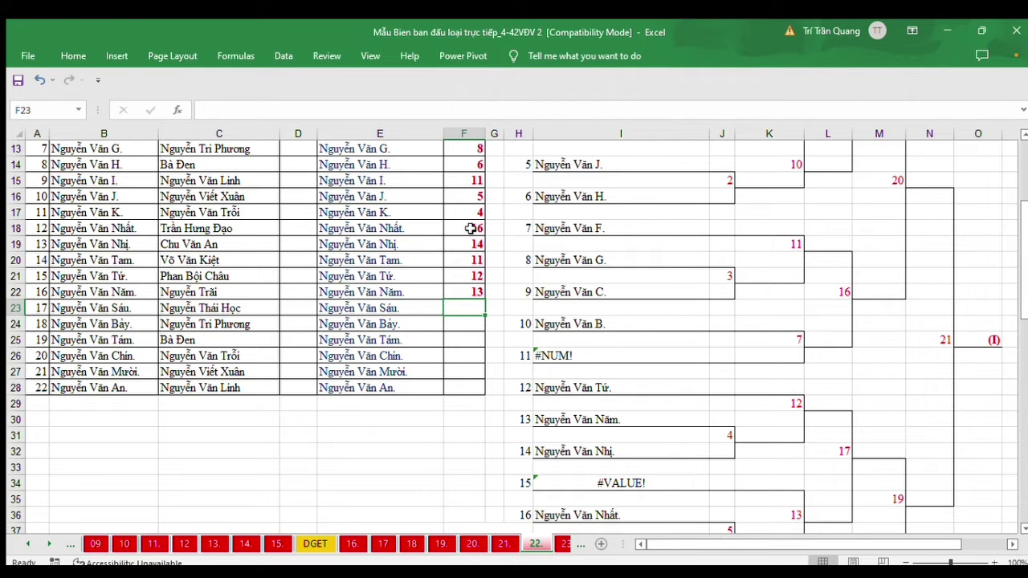
Compare the duplicate draw numbers in F15 and F20, and change F20 to 15.
click(471, 181)
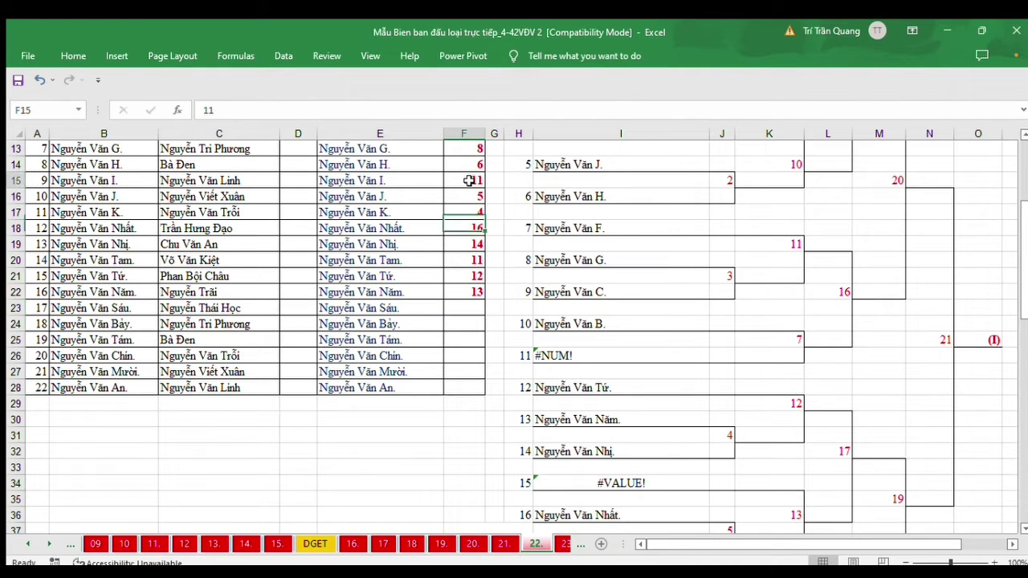
click(478, 259)
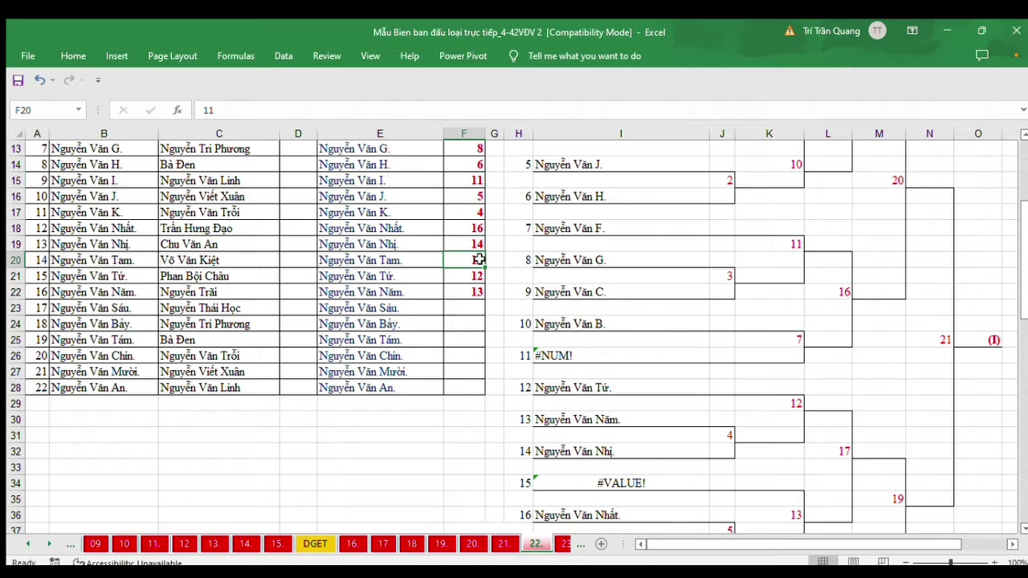
text(15)
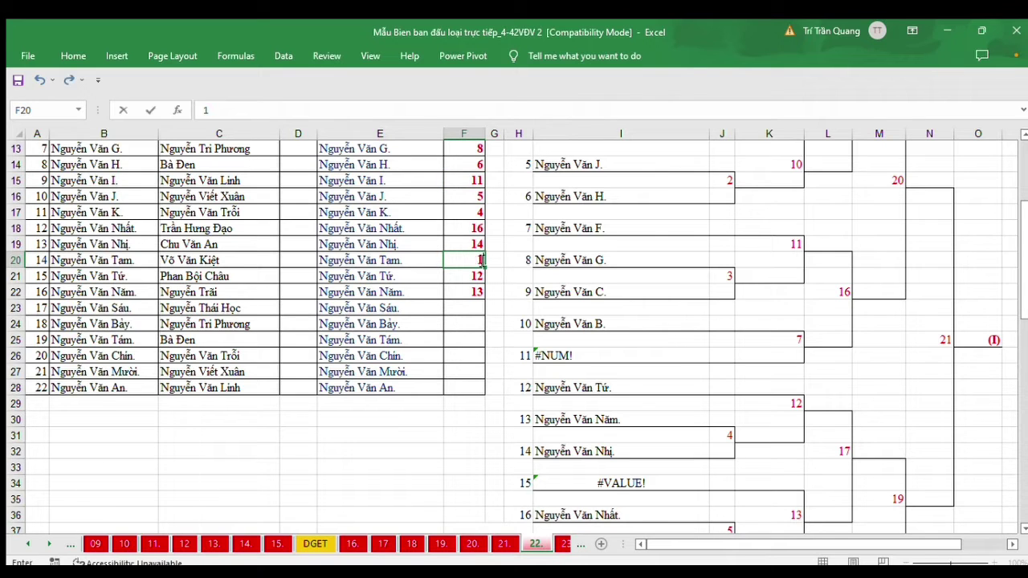
key(Return)
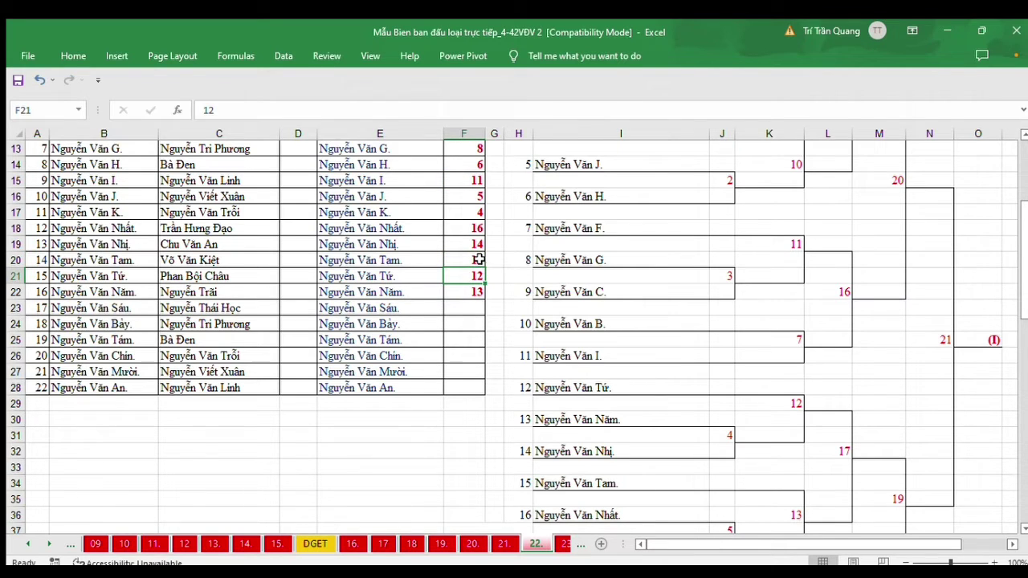
Enter the draw numbers 17 and 19 in cells F23 and F24.
click(474, 310)
scroll(562, 329, down, 2)
scroll(601, 337, down, 1)
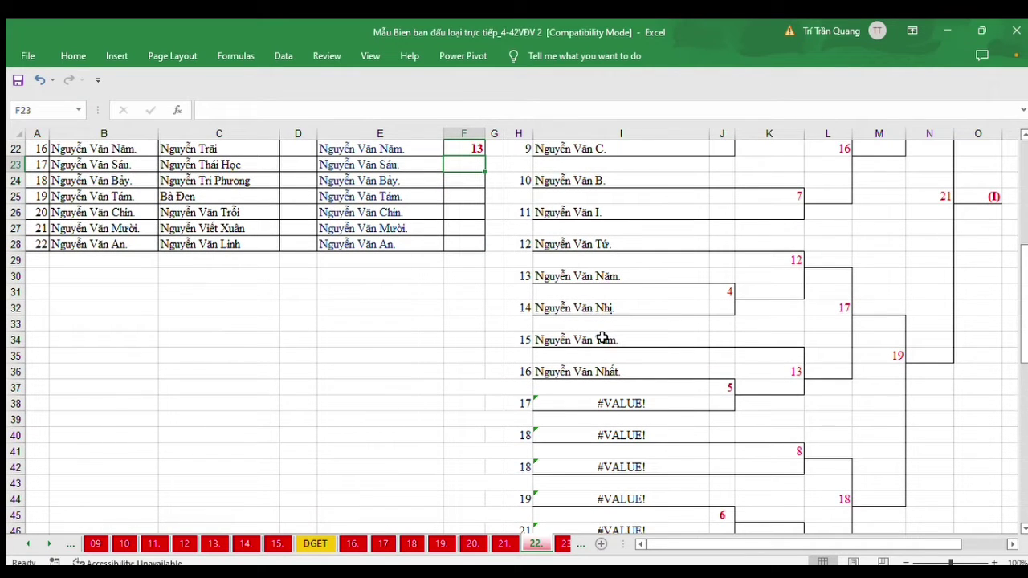
text(17)
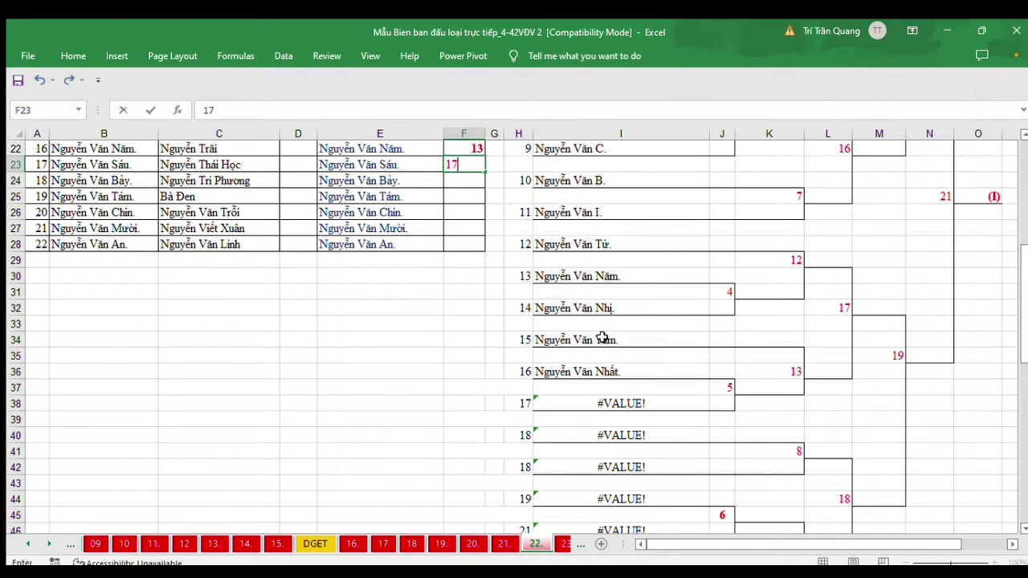
key(Return)
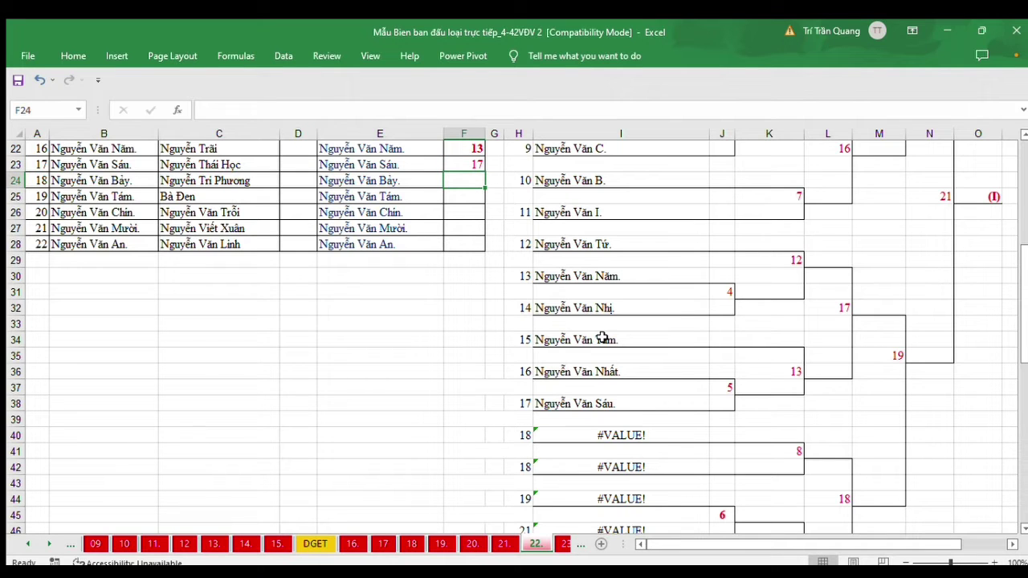
text(19)
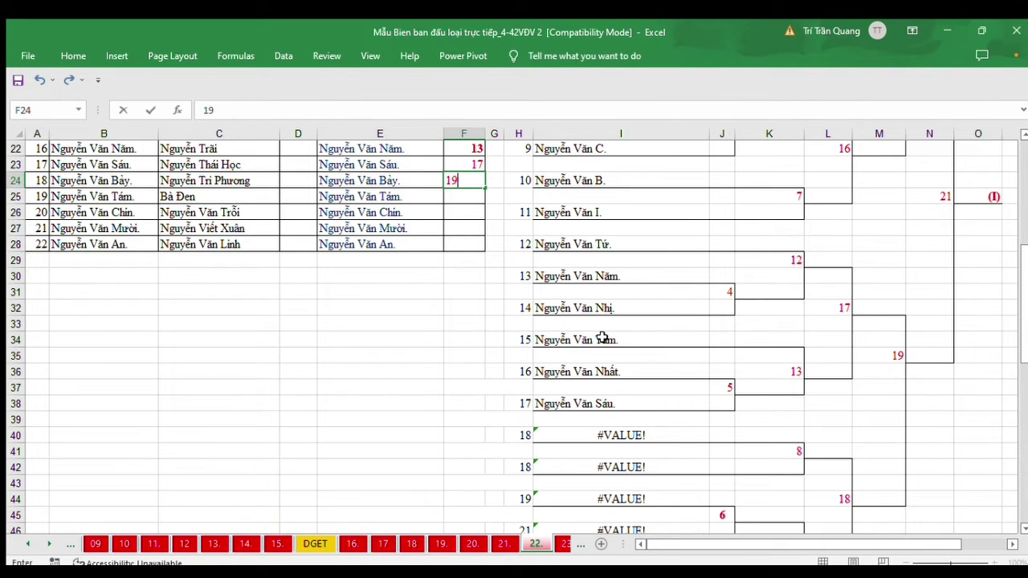
key(Return)
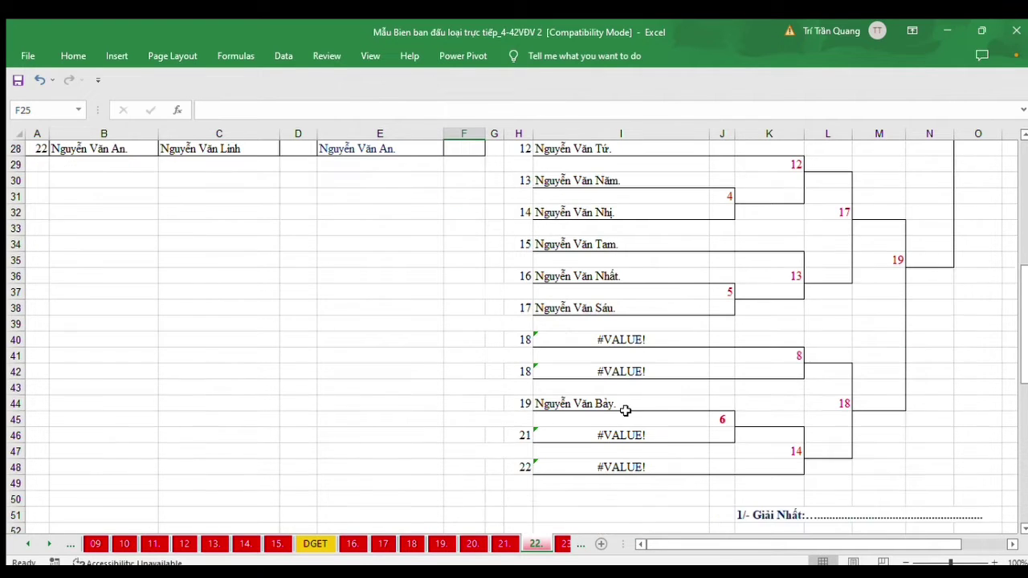
Check the DGET formula in I40 and the bracket numbers in column H, and change the duplicate 18 in H42 to 19.
scroll(624, 410, down, 2)
click(543, 339)
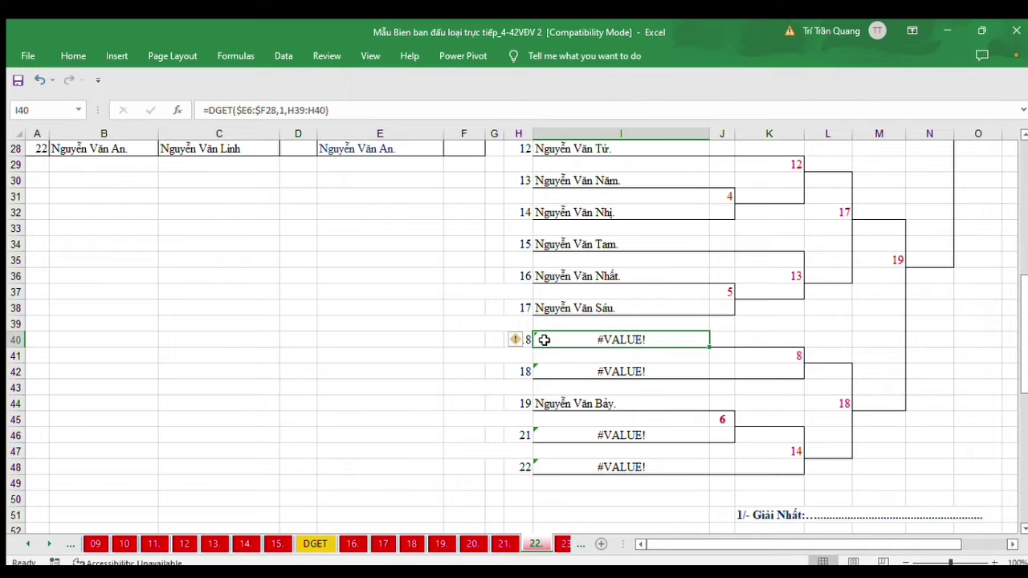
click(523, 400)
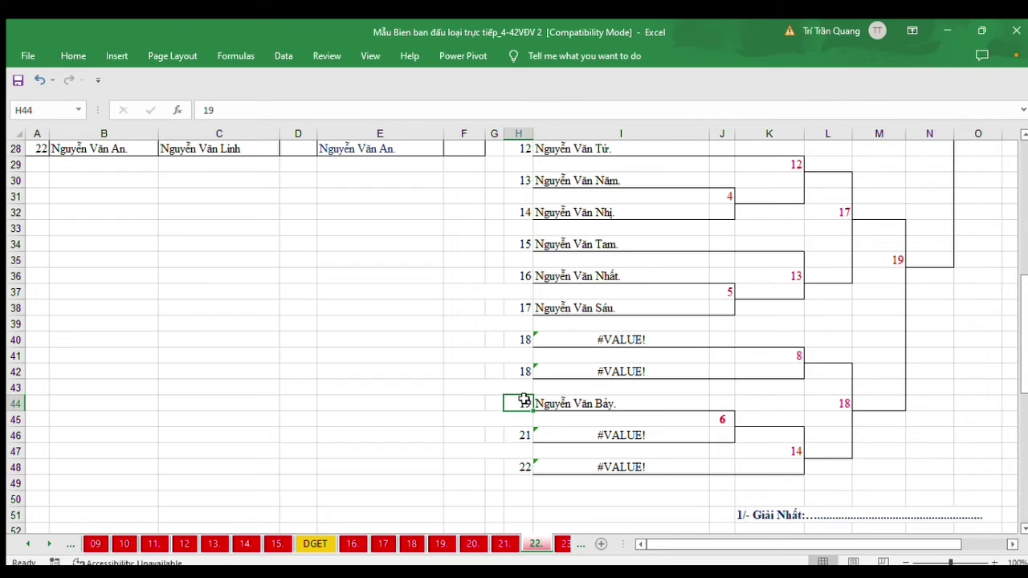
click(522, 339)
click(522, 371)
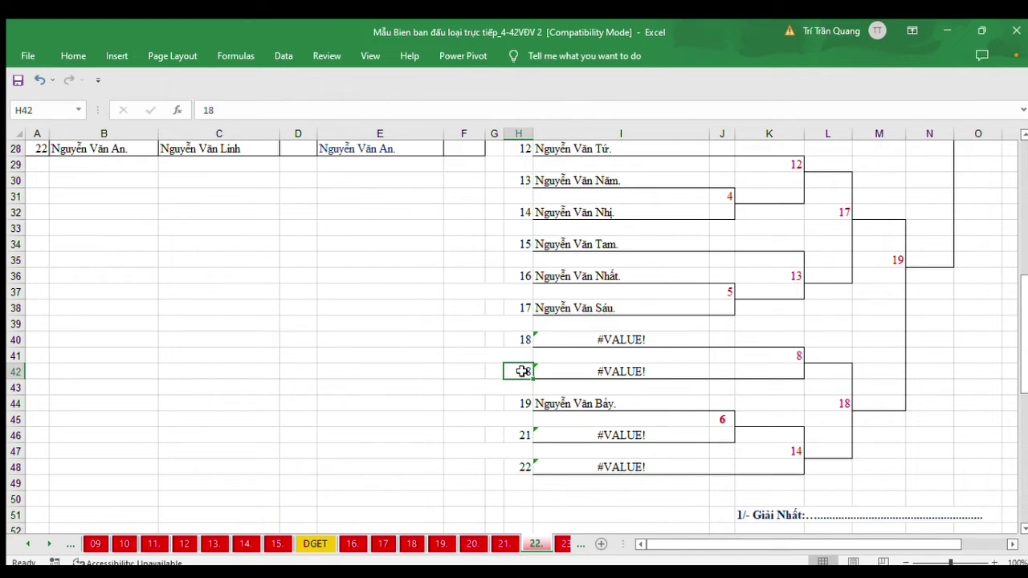
text(19)
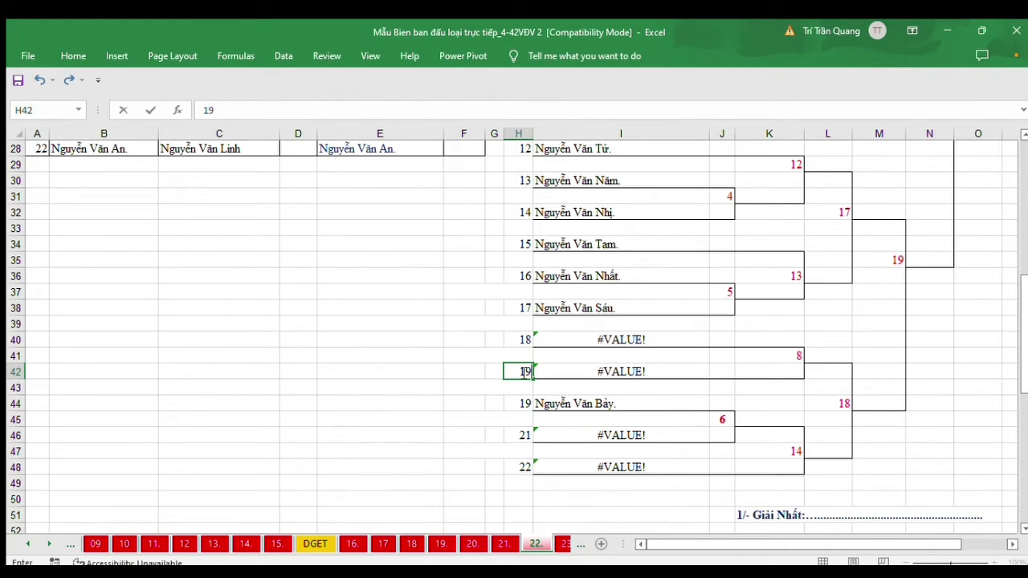
scroll(554, 319, up, 2)
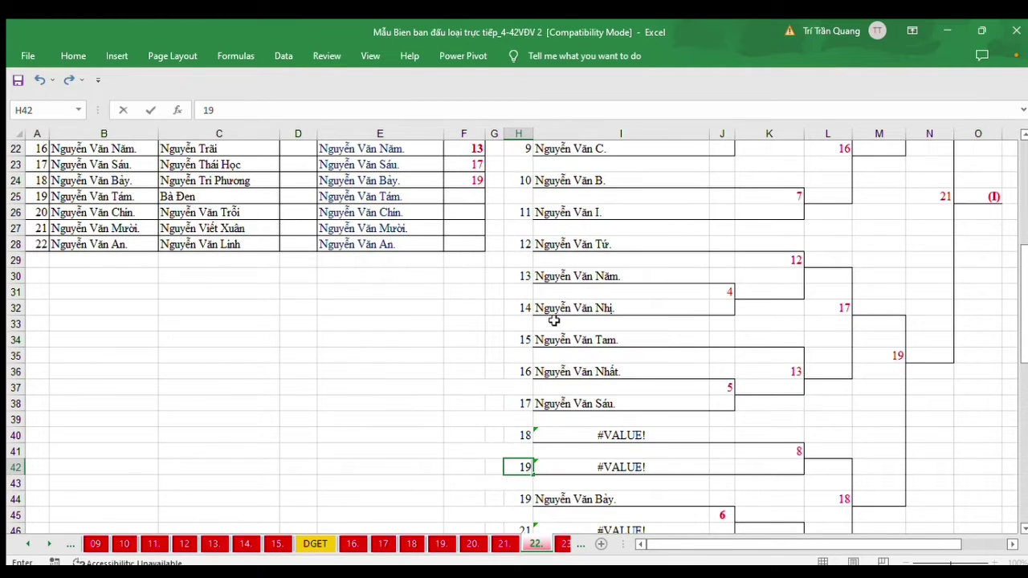
key(Return)
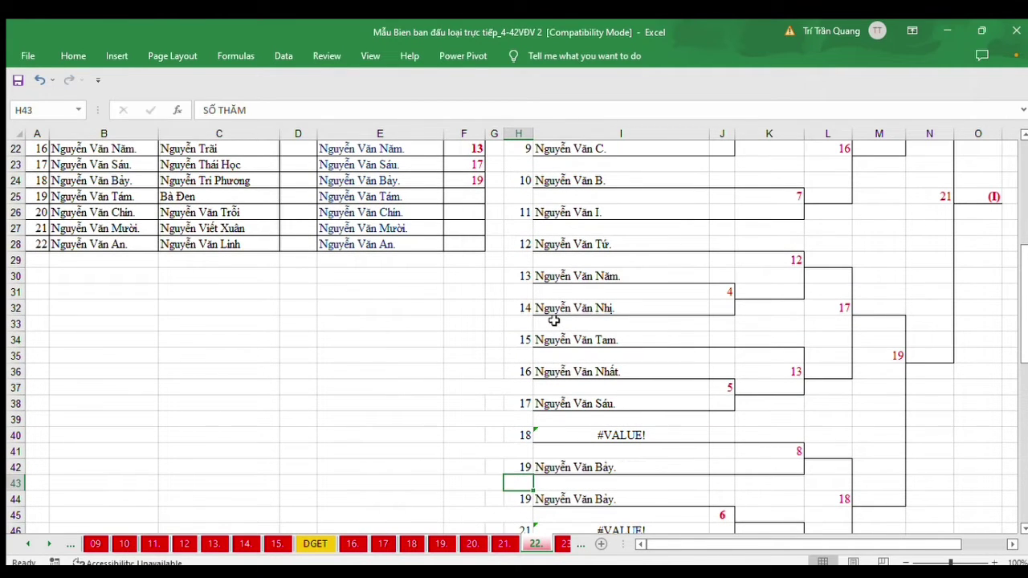
Try to change the duplicate bracket number in H44, and compare the DGET formulas in I42 and I44.
click(524, 499)
text(20)
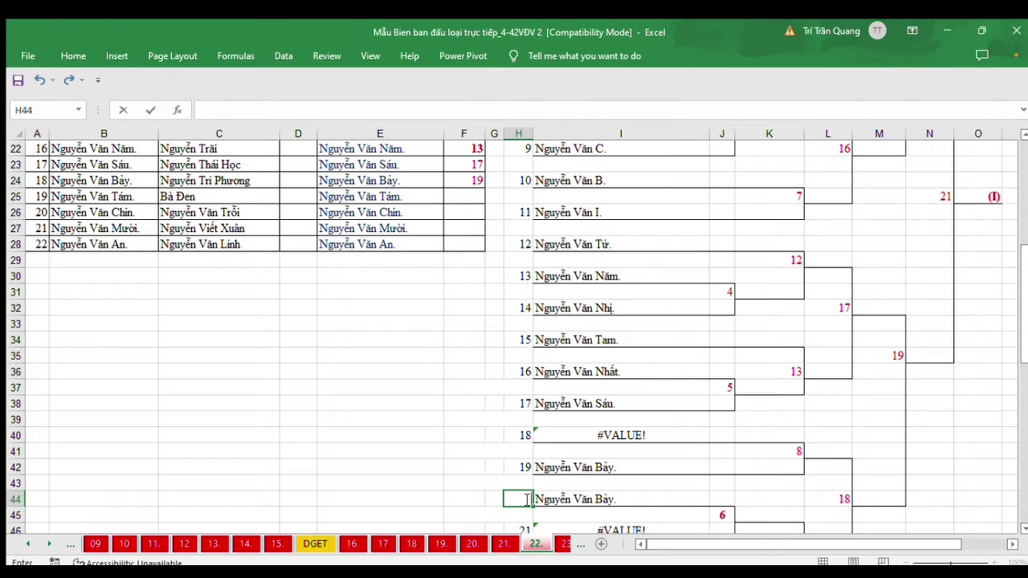
key(Return)
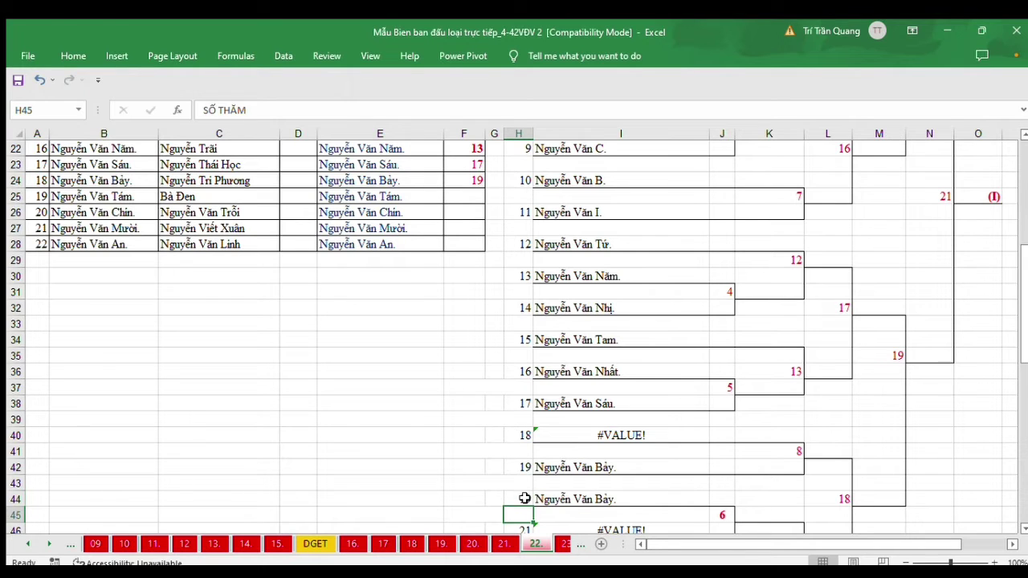
click(553, 468)
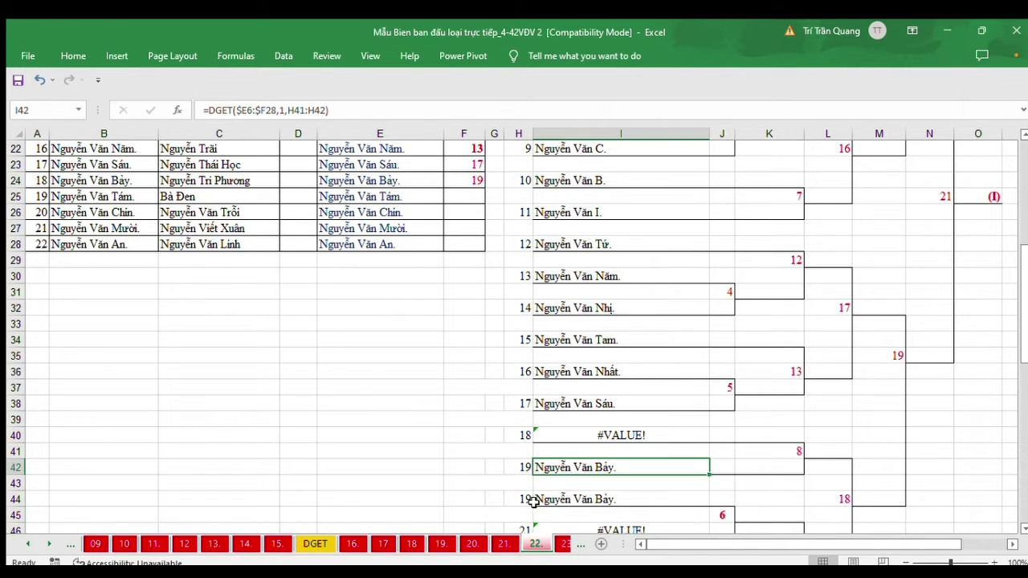
click(535, 501)
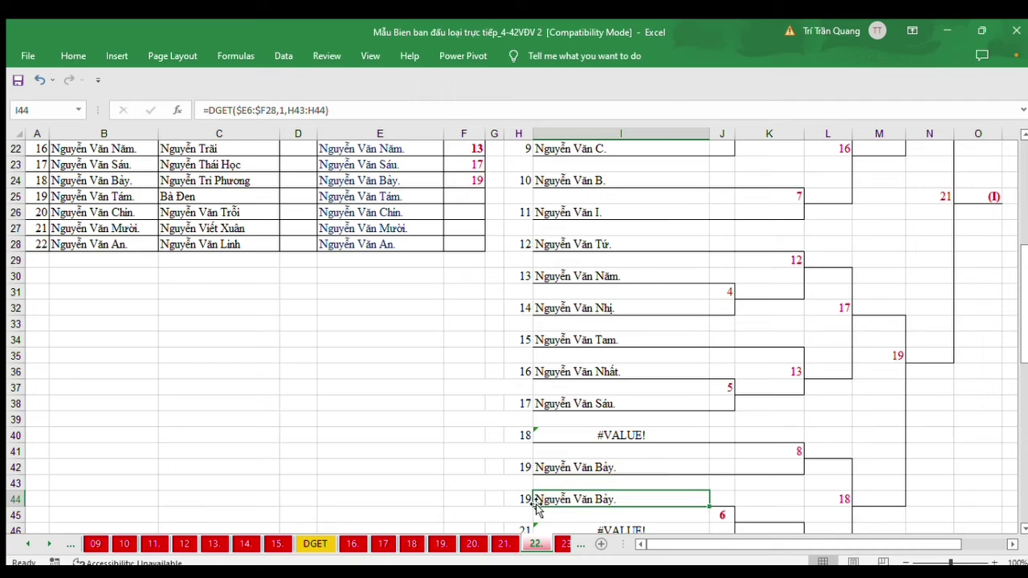
Enter the draw number 20 in cell F25.
click(474, 197)
text(20)
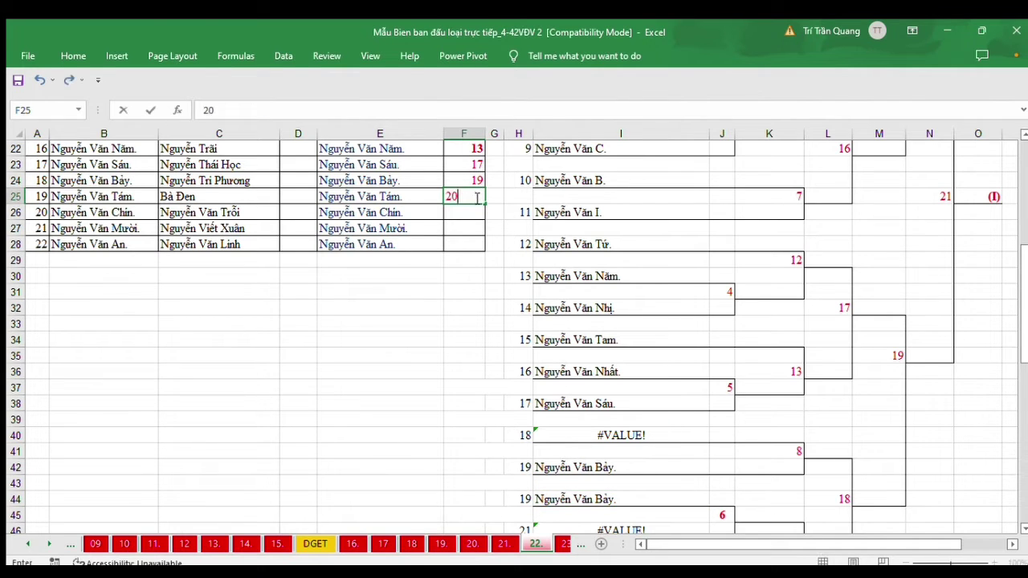
key(Return)
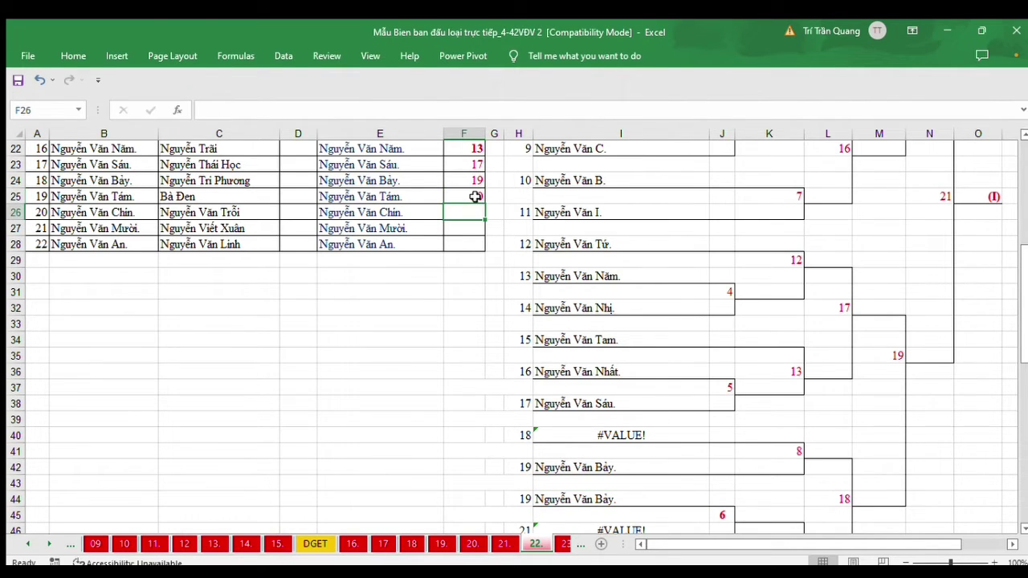
Set the bracket number in H44 to 20 and compare the athlete in E25 with the bracket entry in I44.
click(524, 496)
click(390, 198)
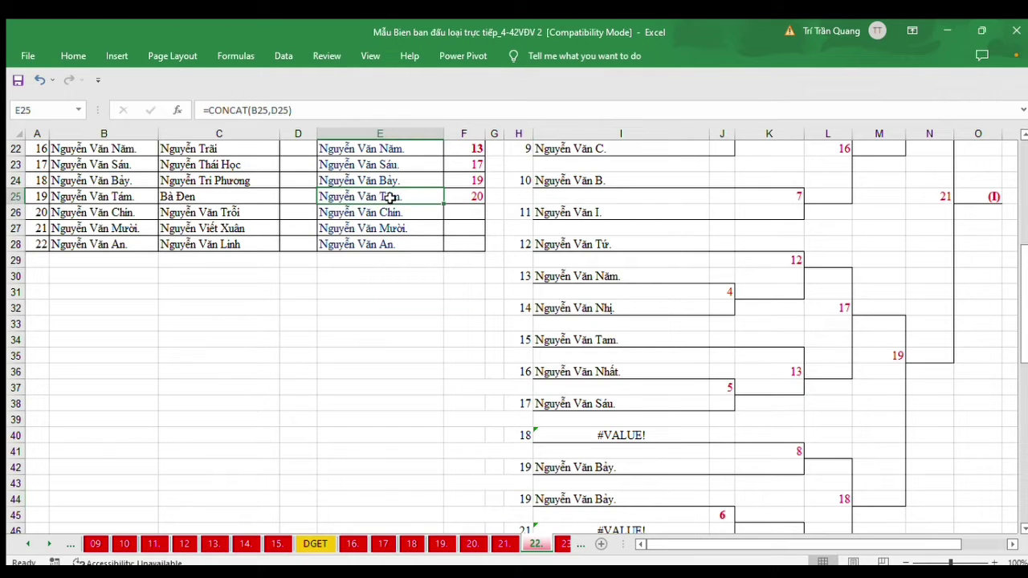
click(522, 498)
text(20)
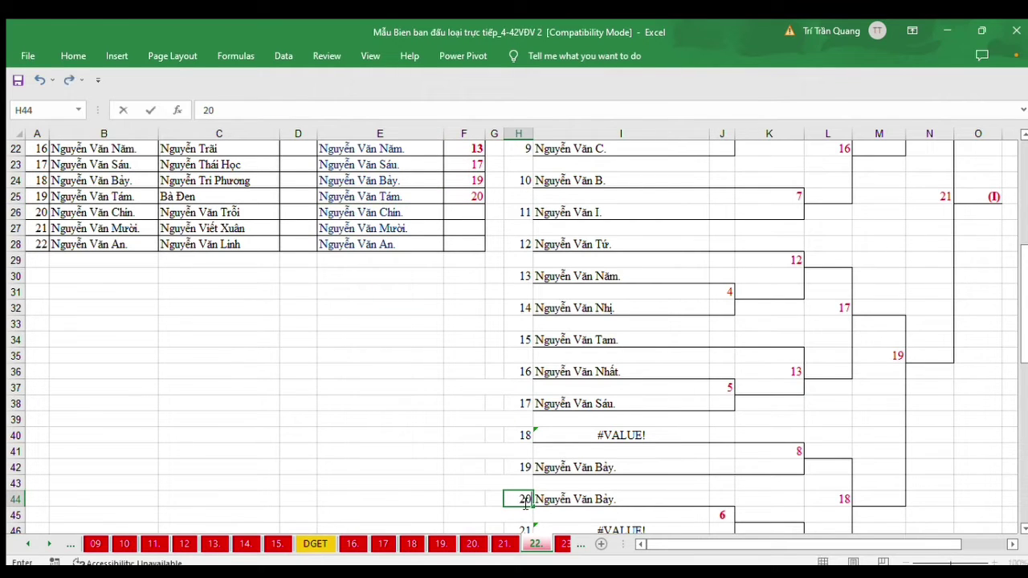
key(Return)
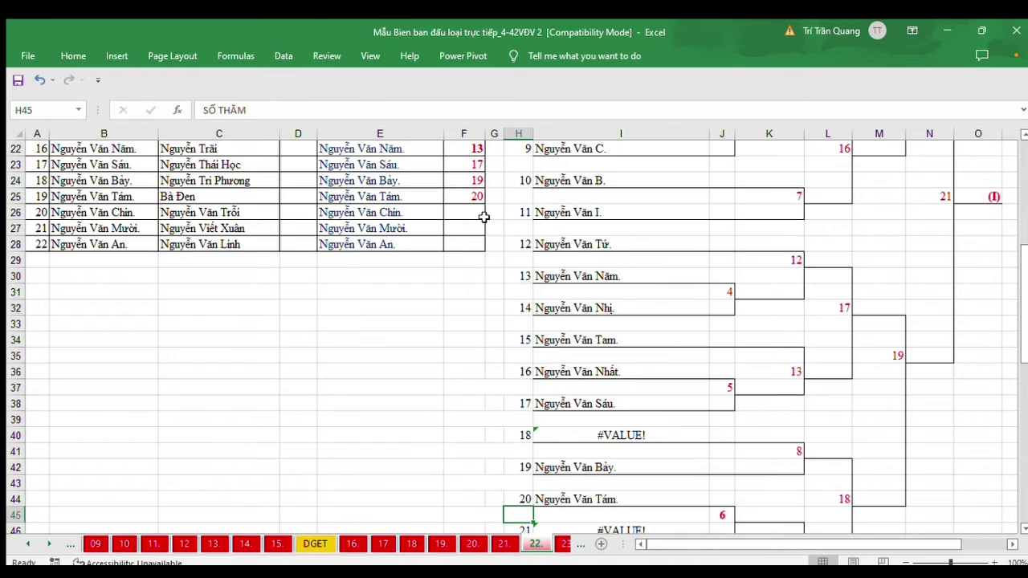
click(408, 198)
click(596, 508)
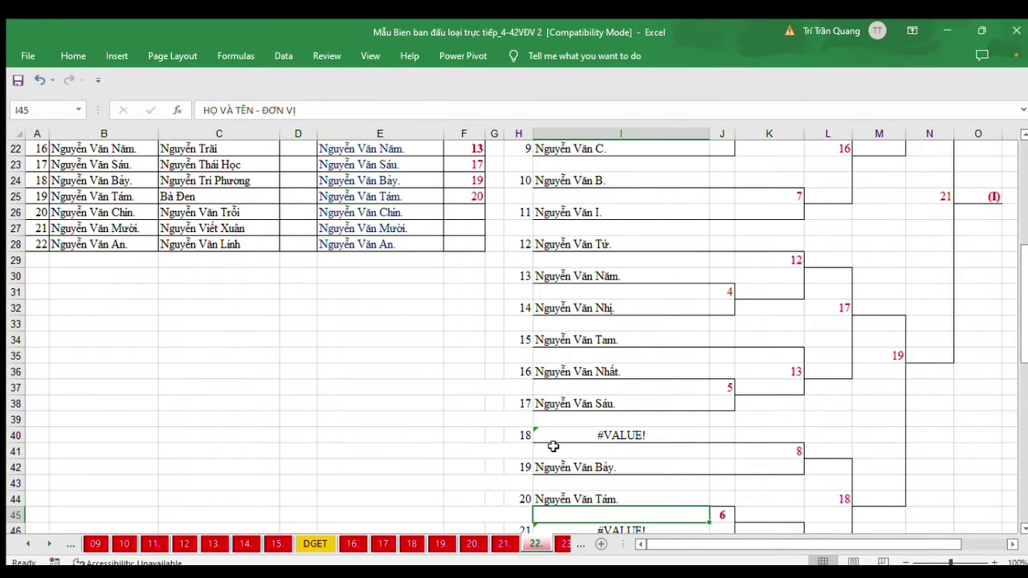
Enter the draw numbers 18, 22 and 21 for the last three athletes in F26:F28.
click(472, 212)
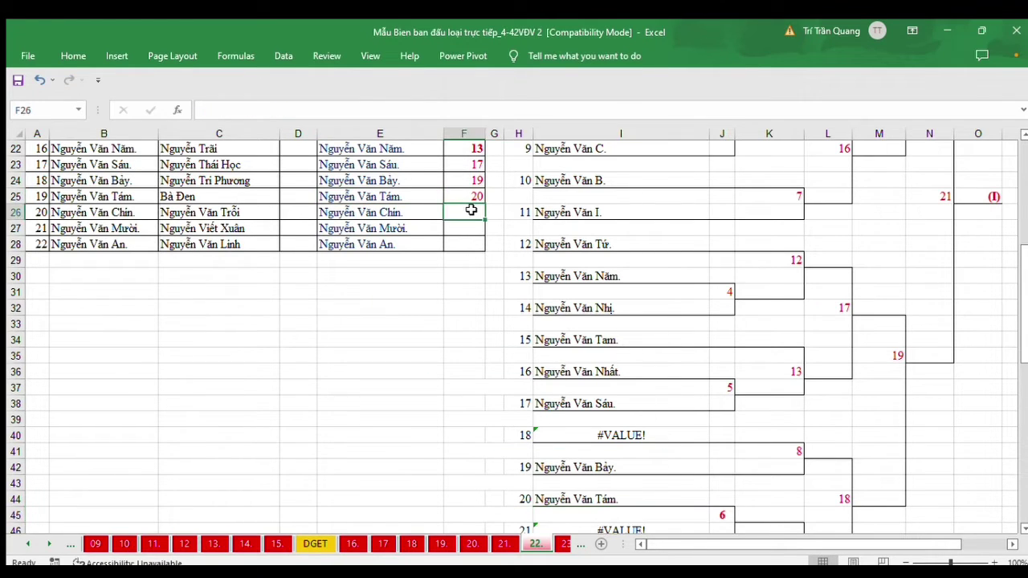
text(18)
key(Return)
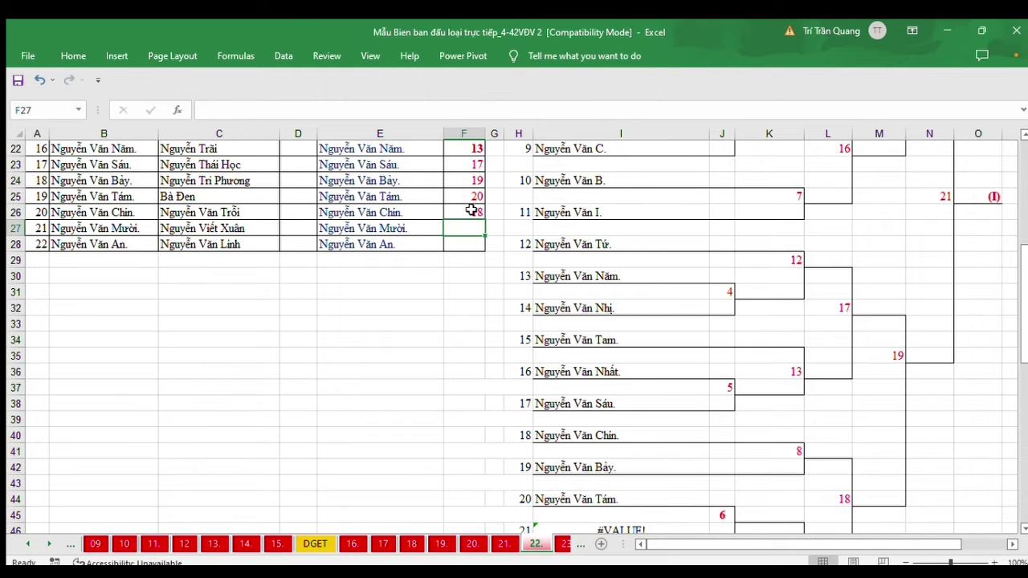
scroll(630, 339, down, 1)
scroll(631, 339, down, 2)
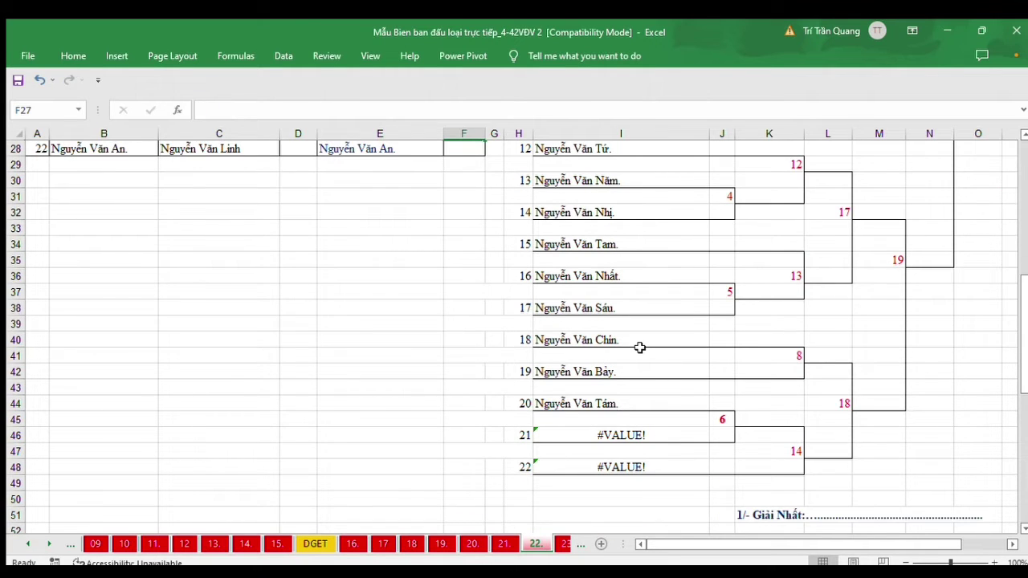
scroll(640, 347, up, 1)
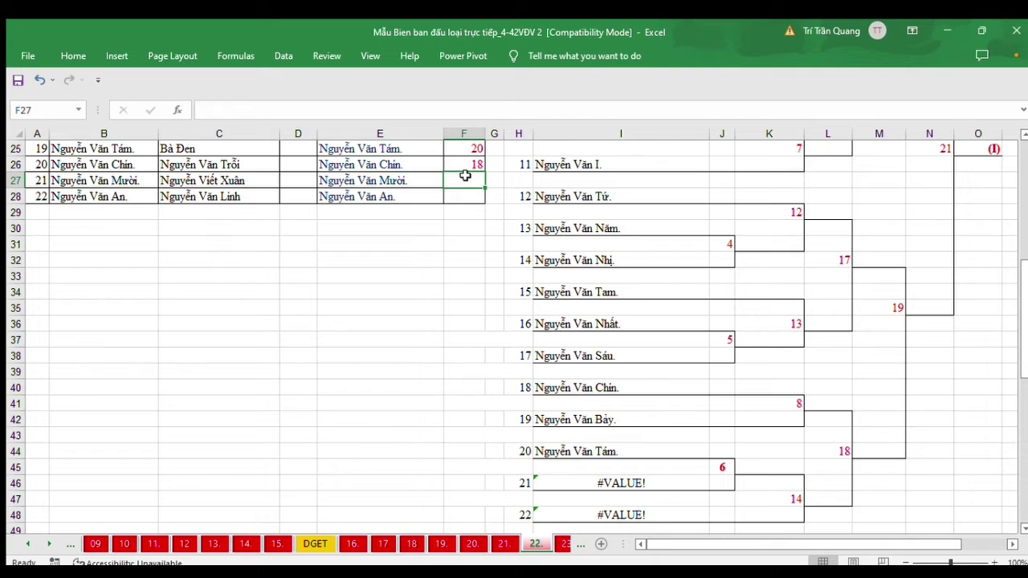
text(22)
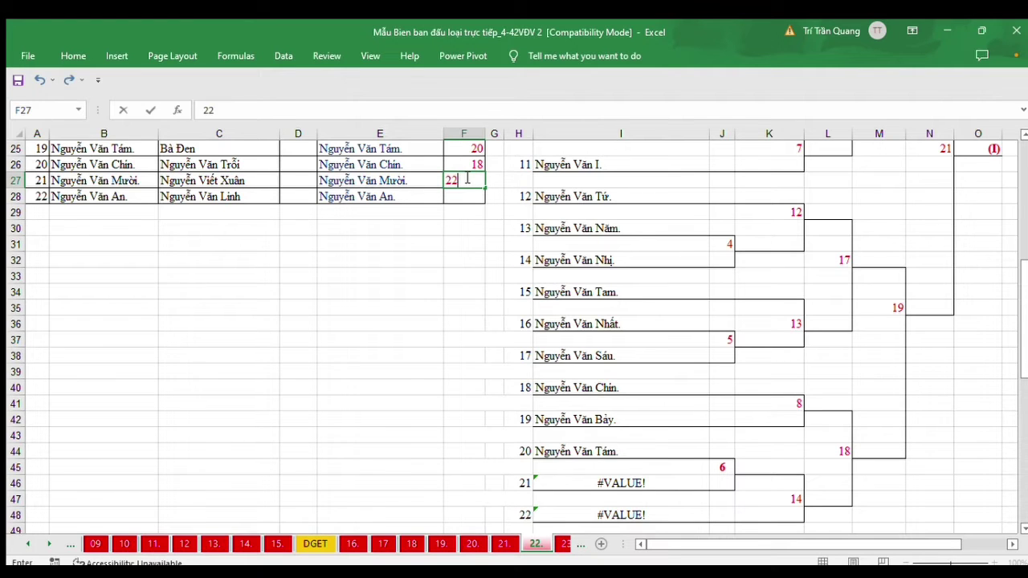
key(Return)
text(21)
key(Return)
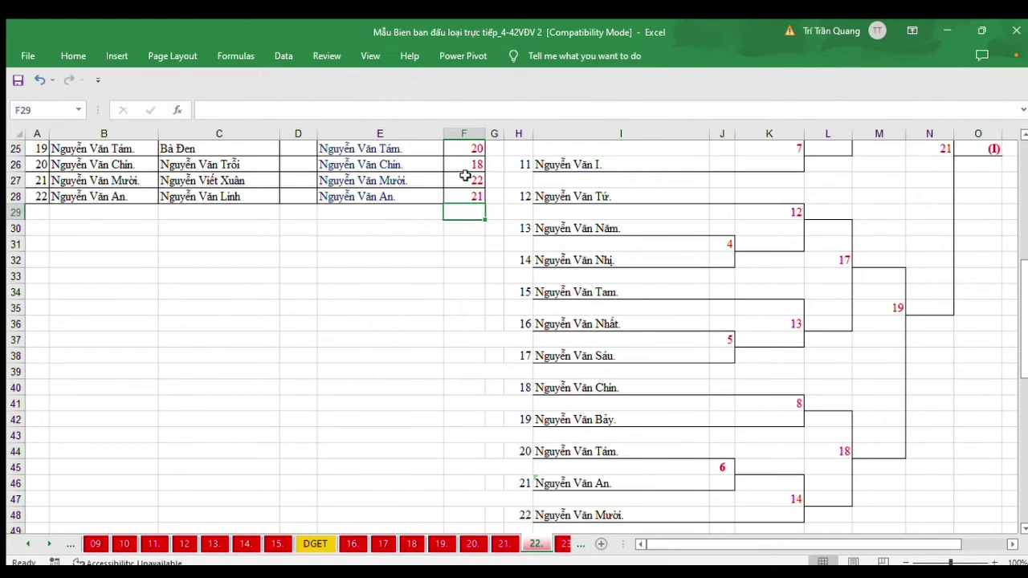
Copy the unit-code formula in D7 down through D17.
scroll(740, 287, up, 4)
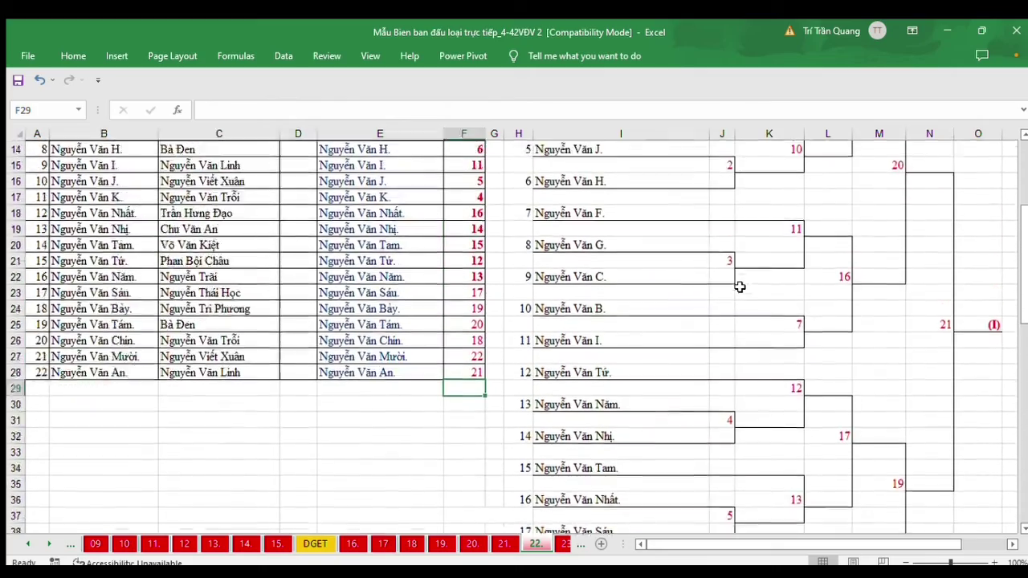
scroll(740, 287, up, 3)
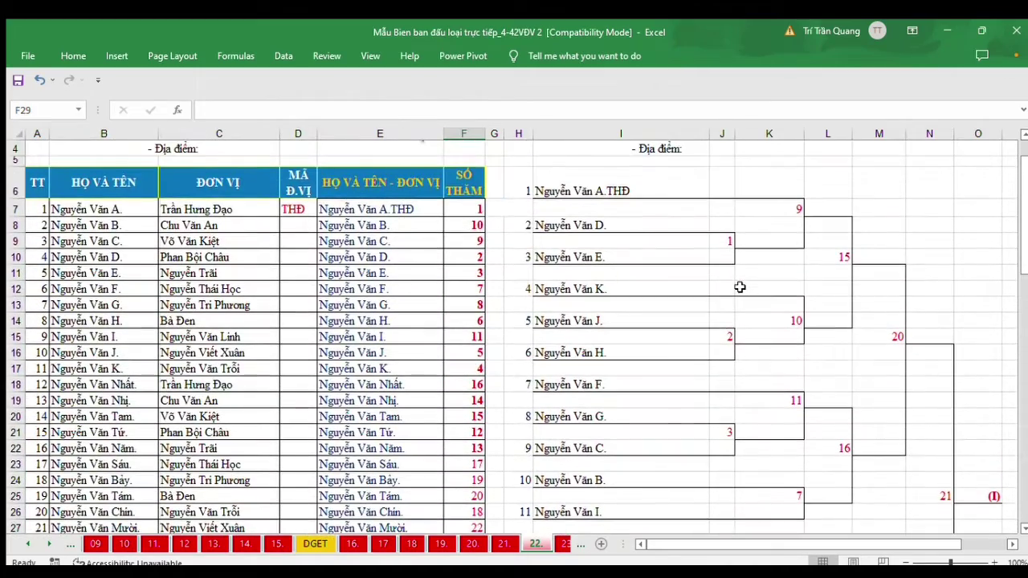
click(590, 229)
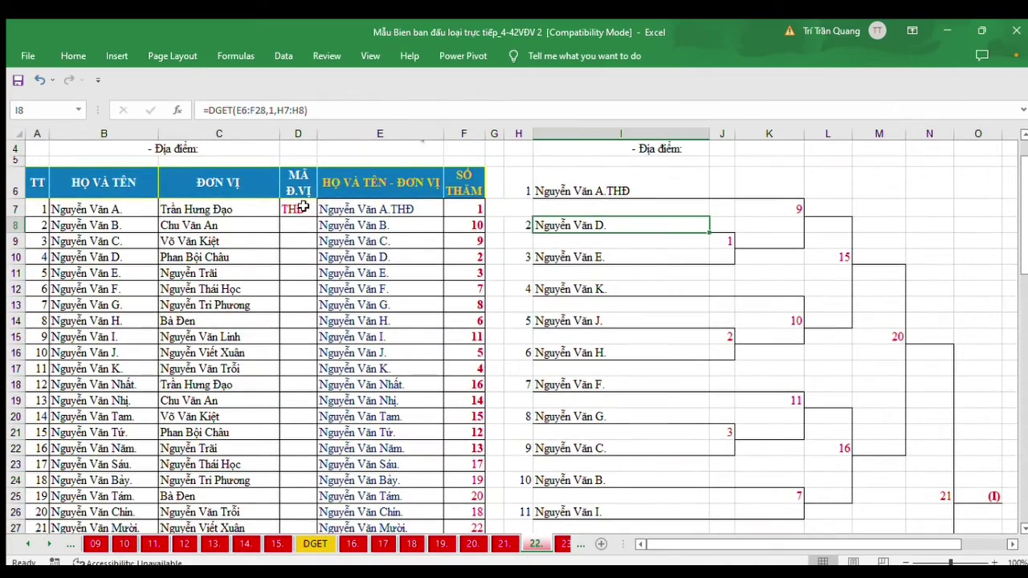
click(219, 212)
click(290, 207)
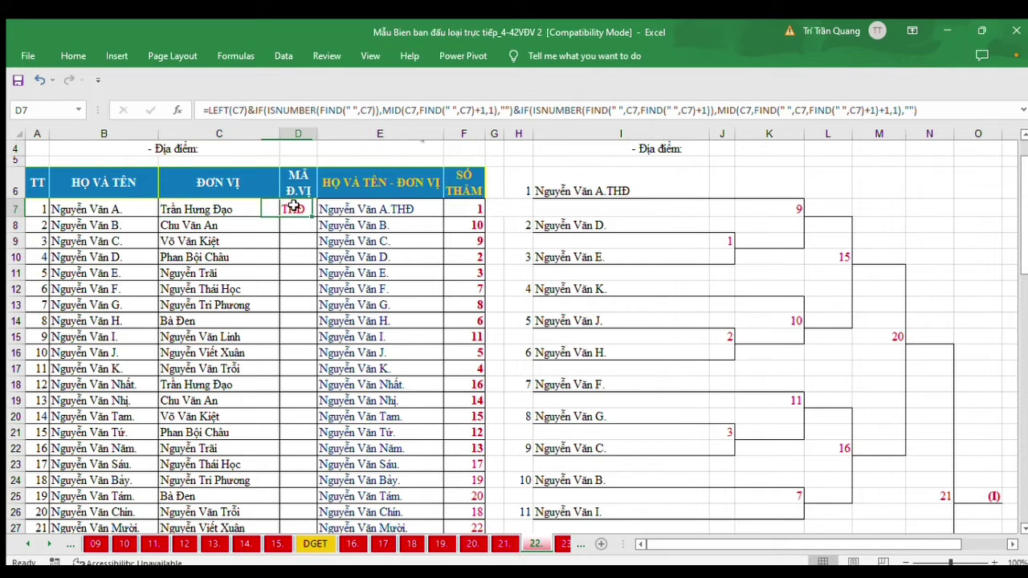
drag(315, 216, 313, 378)
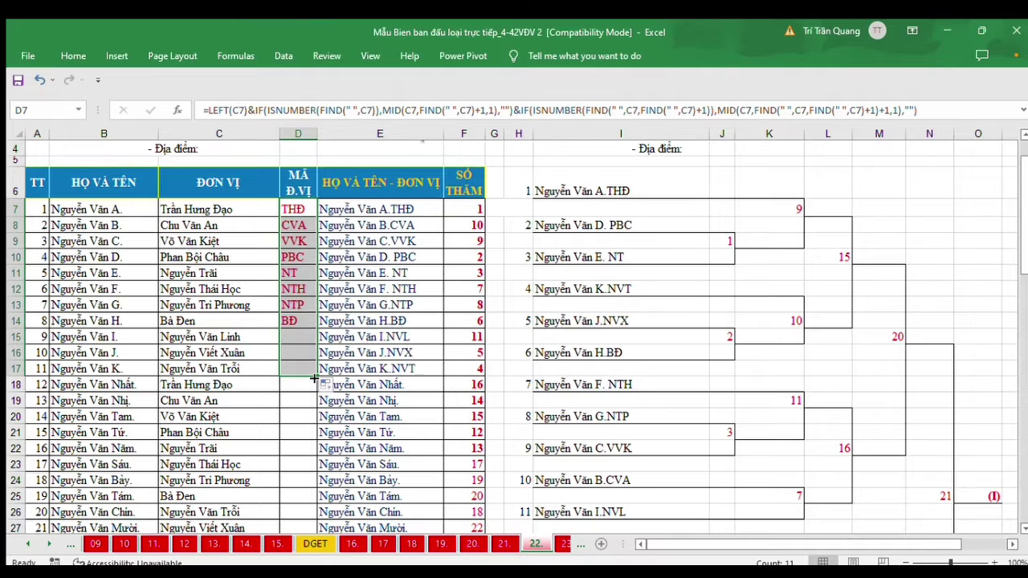
Check the bracket entry in I16 against its draw number, and extend the unit-code formula from D17 down to D28.
click(650, 351)
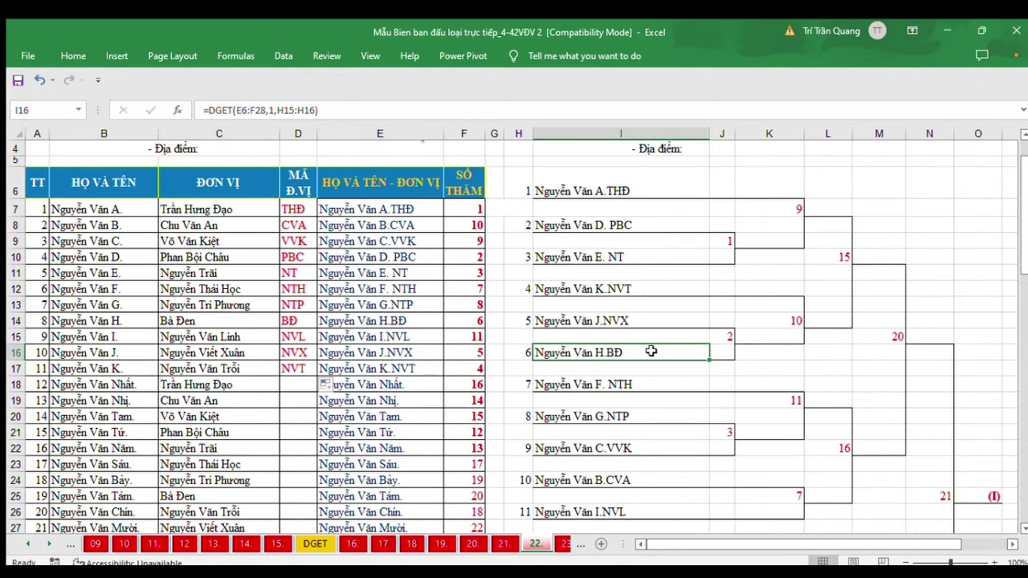
click(461, 315)
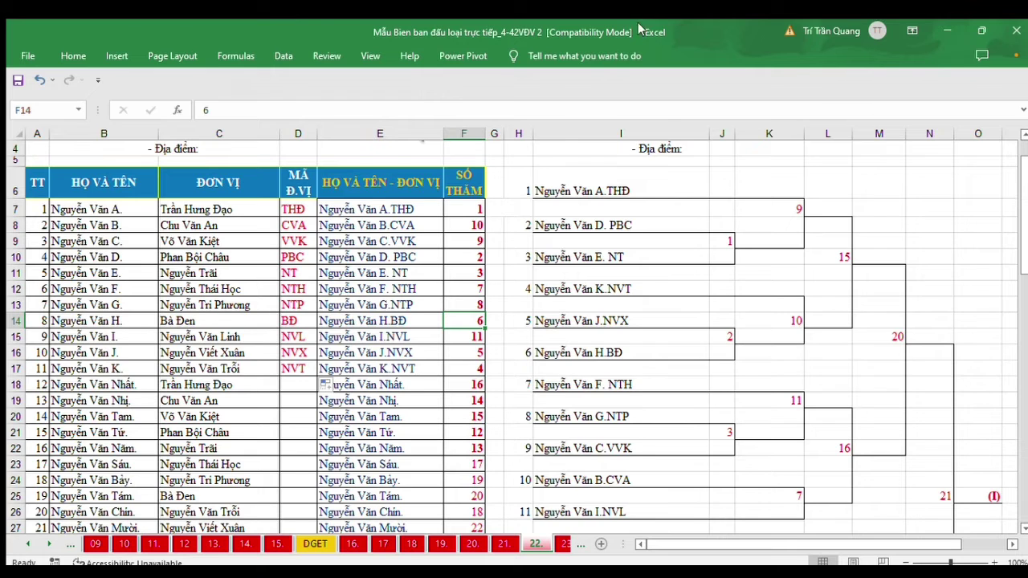
click(291, 373)
scroll(293, 369, down, 2)
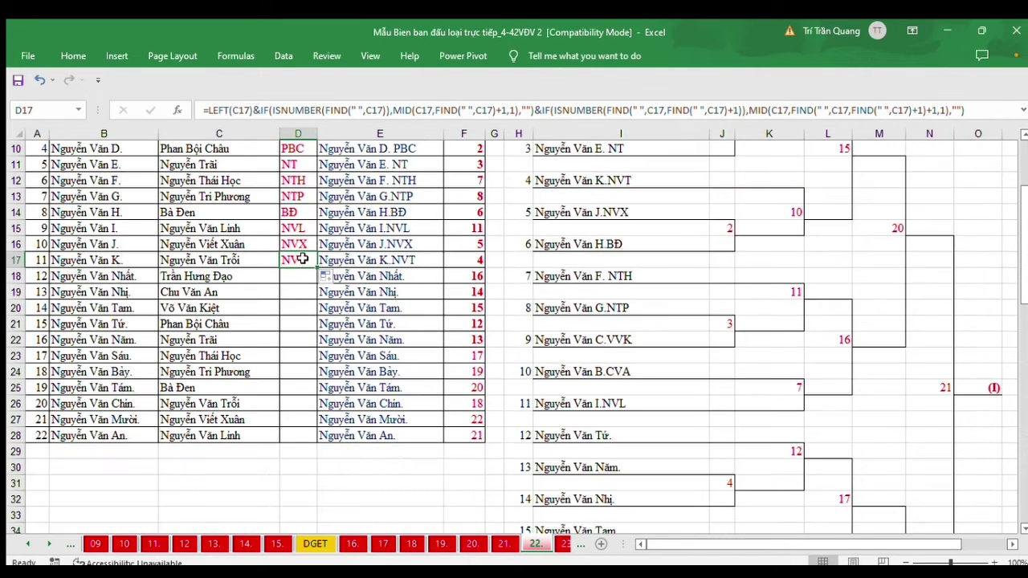
drag(317, 269, 310, 439)
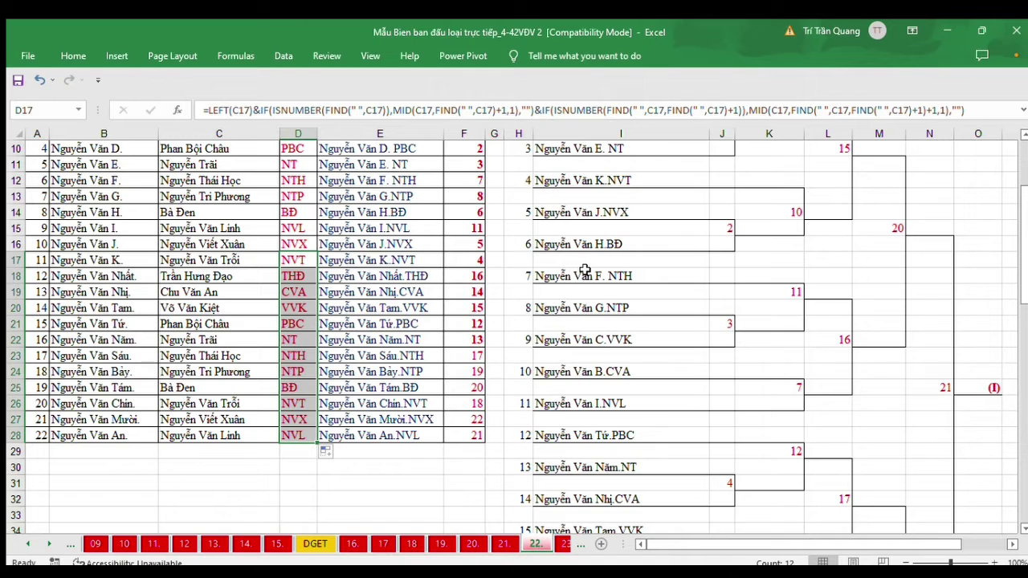
Examine the CONCAT formula in E18 and review the athlete names with unit codes throughout the bracket.
click(353, 275)
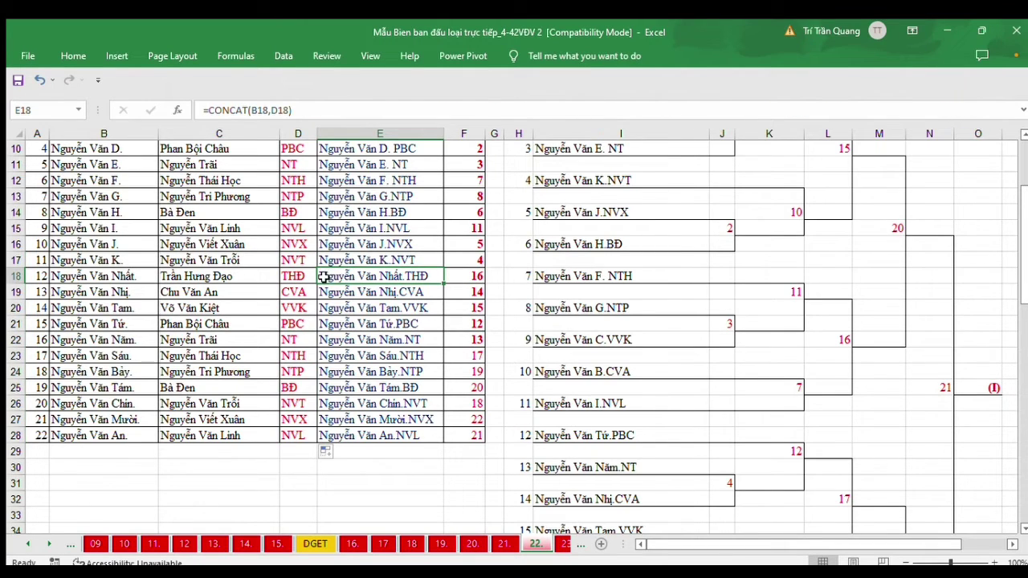
scroll(638, 287, down, 1)
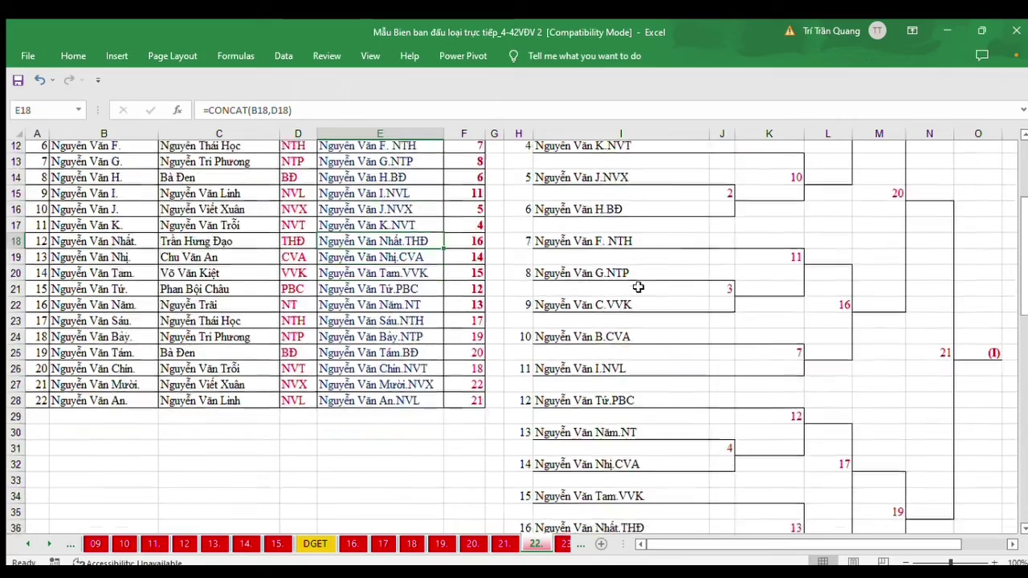
scroll(638, 286, down, 7)
scroll(635, 291, up, 4)
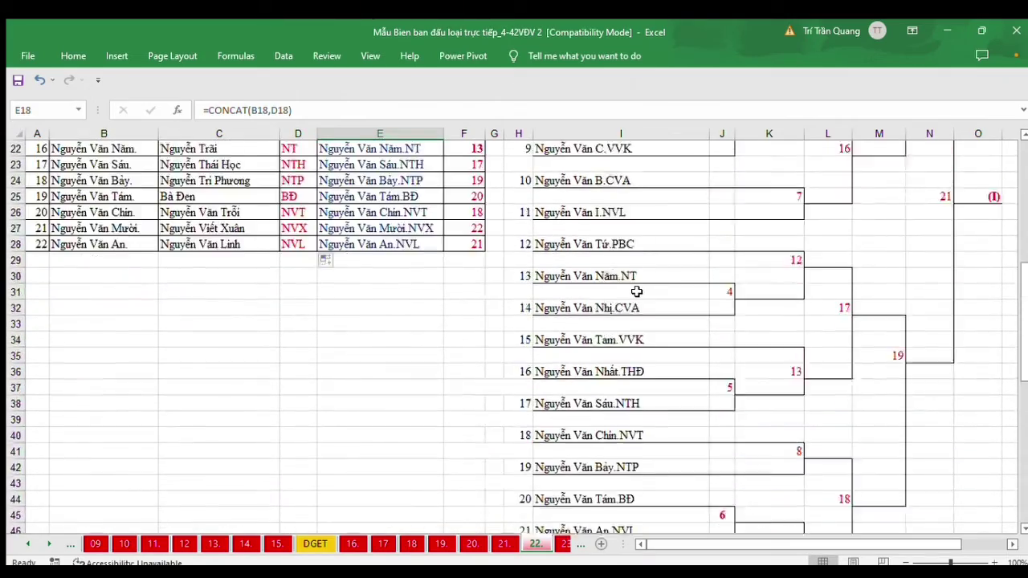
scroll(636, 292, up, 7)
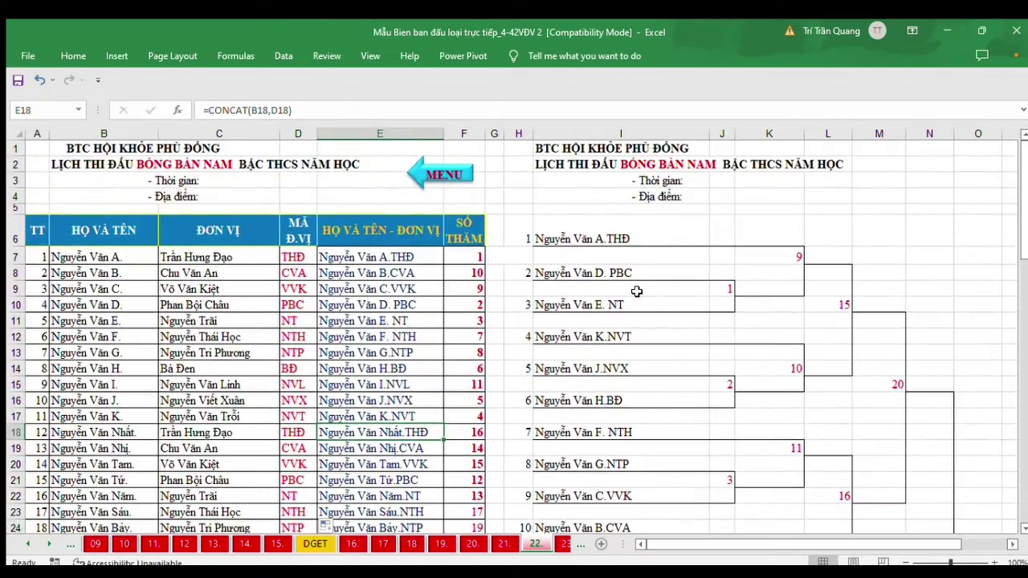
Go to the 42-athlete sheet and clear the draw numbers in column F from F7 down.
click(462, 176)
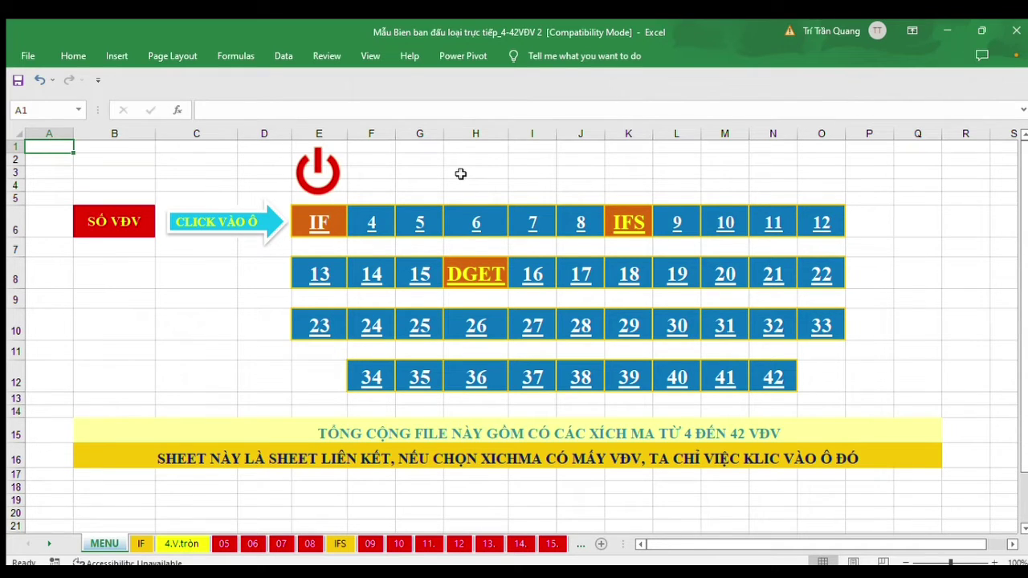
click(771, 380)
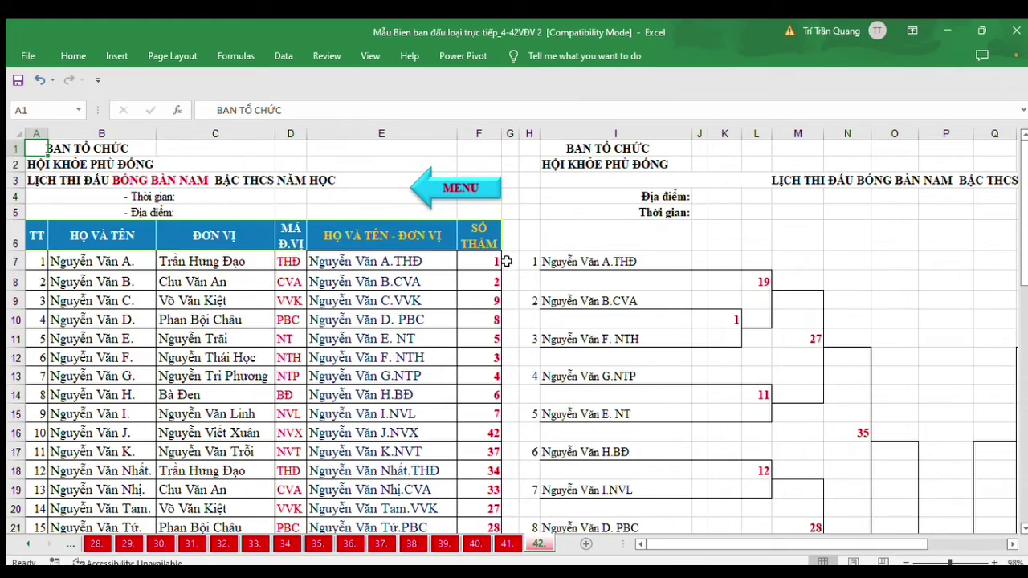
drag(487, 258, 489, 484)
key(Delete)
scroll(489, 484, up, 10)
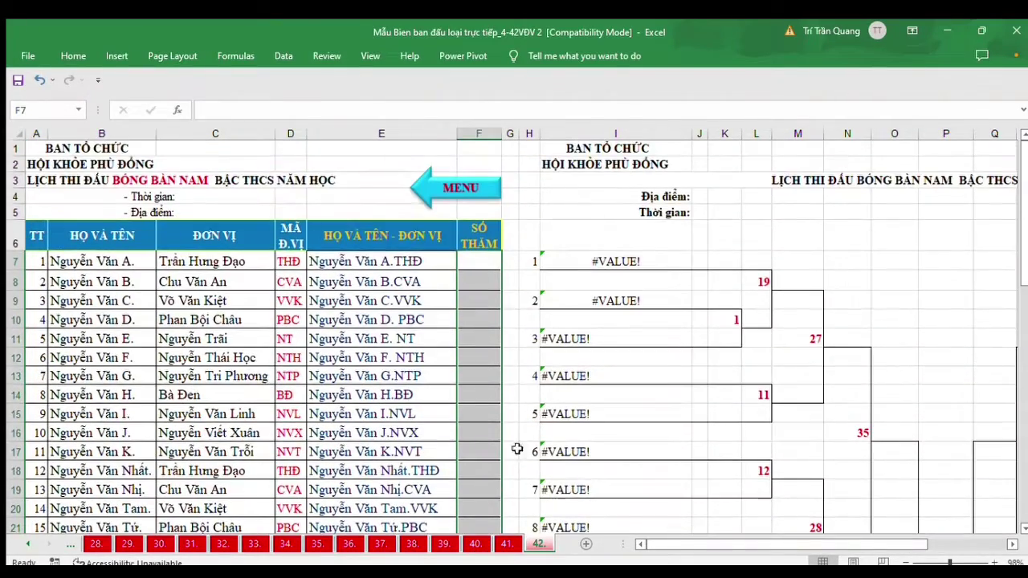
Clear the unit codes in column D from D8 down, keeping the formula in D7.
drag(290, 281, 293, 488)
key(Delete)
scroll(292, 488, up, 10)
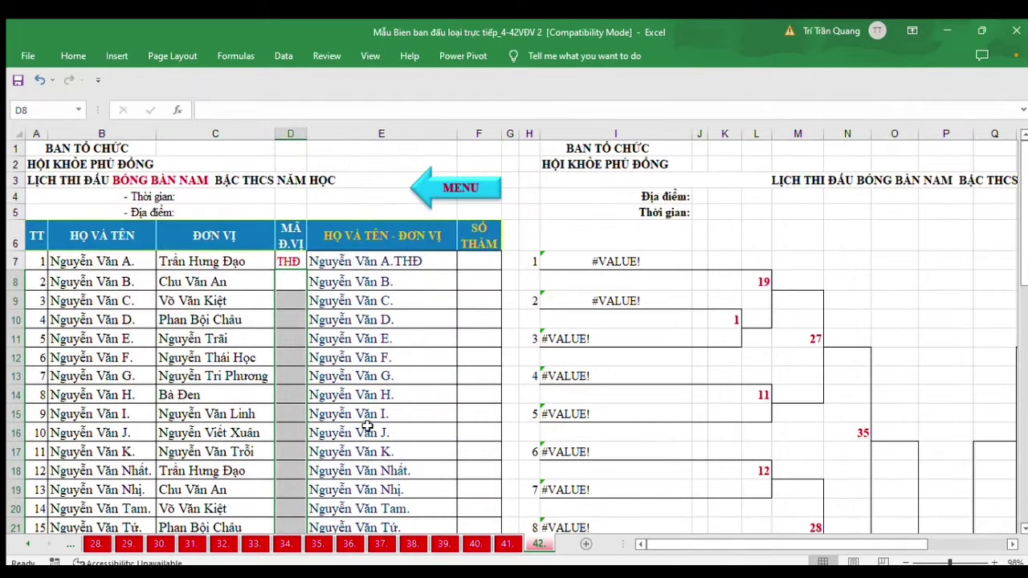
Enter the draw number 2 in F7 and 1 in F8.
click(482, 278)
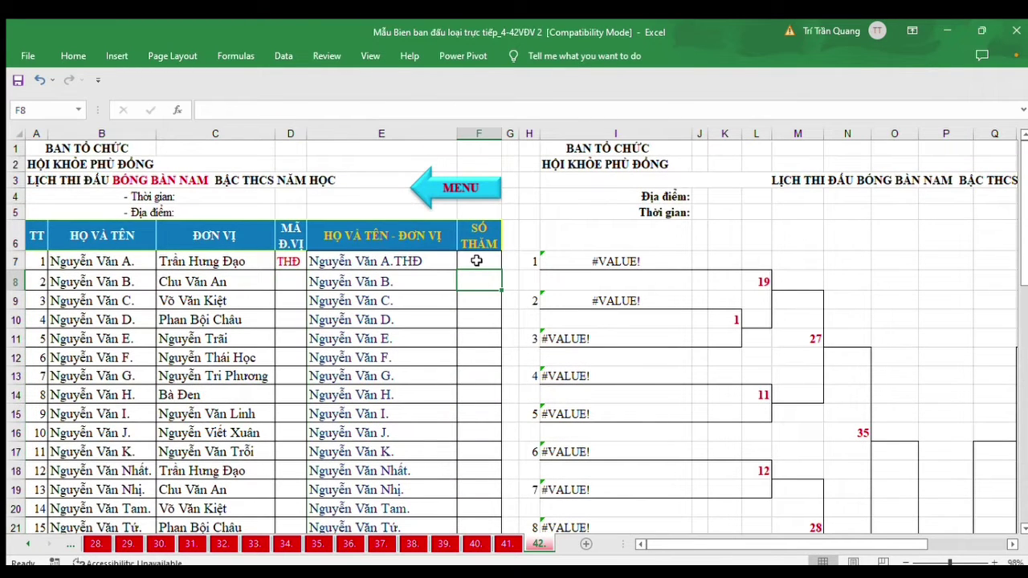
click(476, 260)
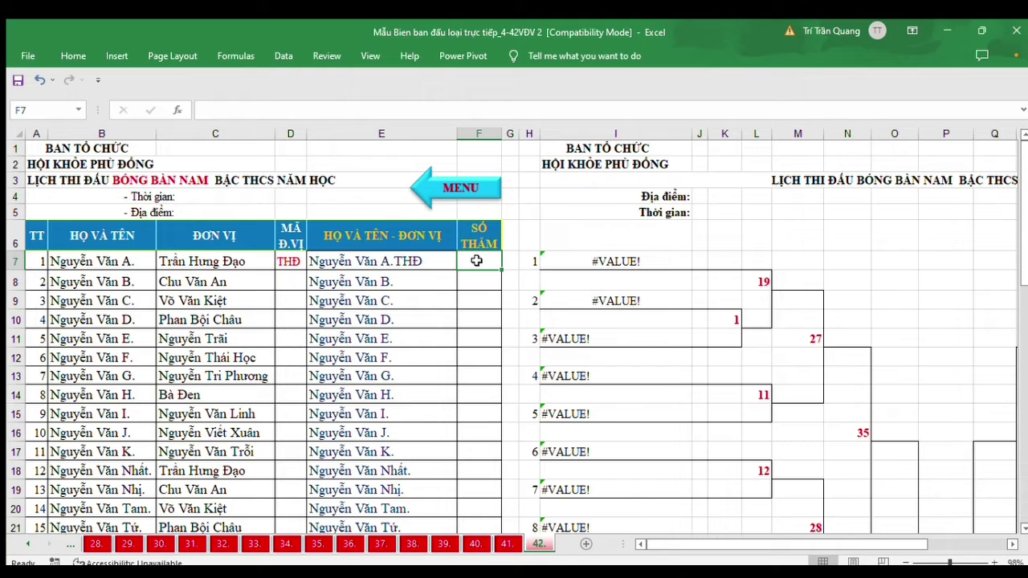
text(2)
key(Return)
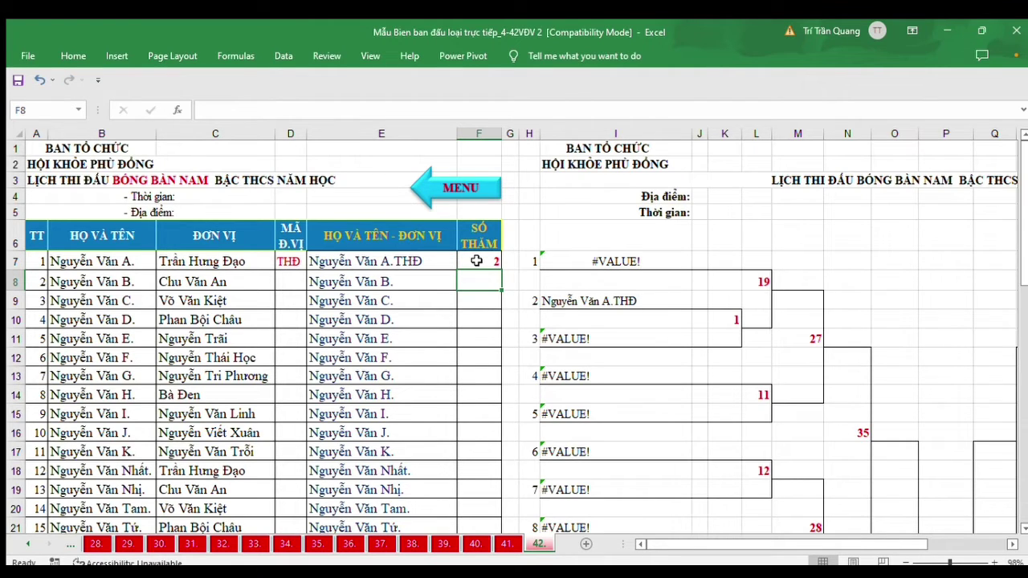
click(474, 279)
text(1)
key(Return)
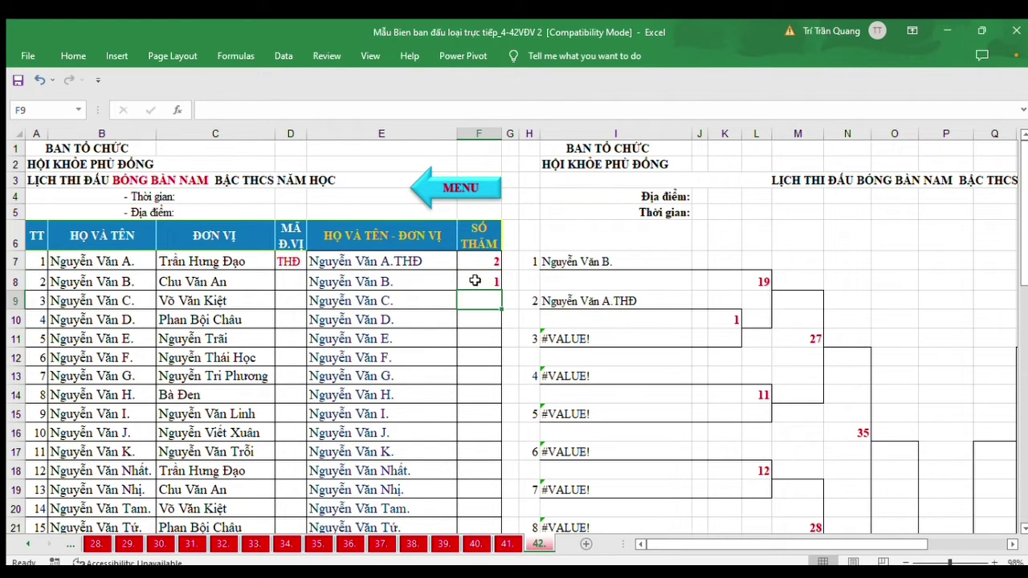
Compare bracket entries I7 and I9 with the second athlete's combined name in E8 and unit in C8.
click(587, 257)
click(410, 280)
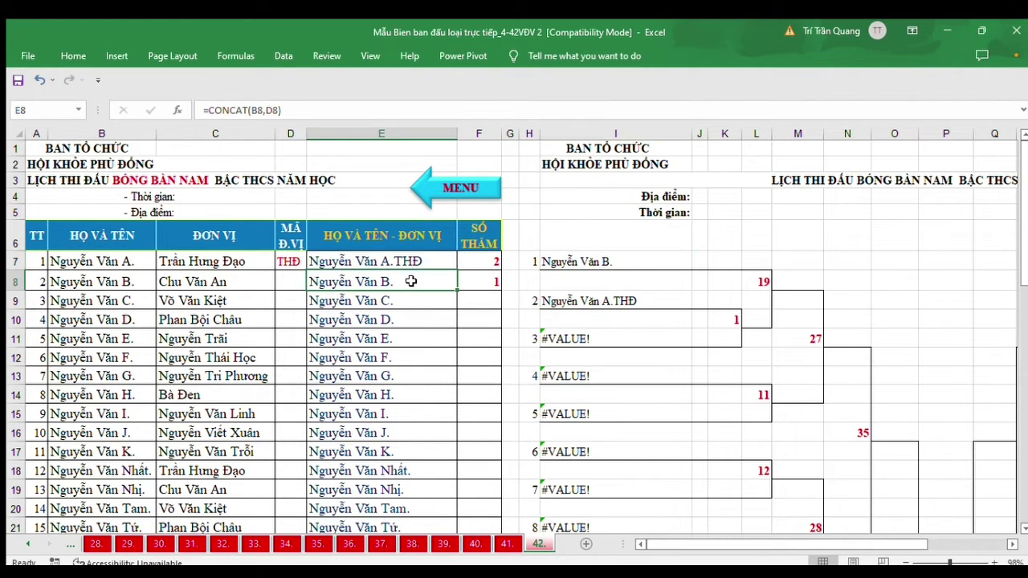
click(231, 280)
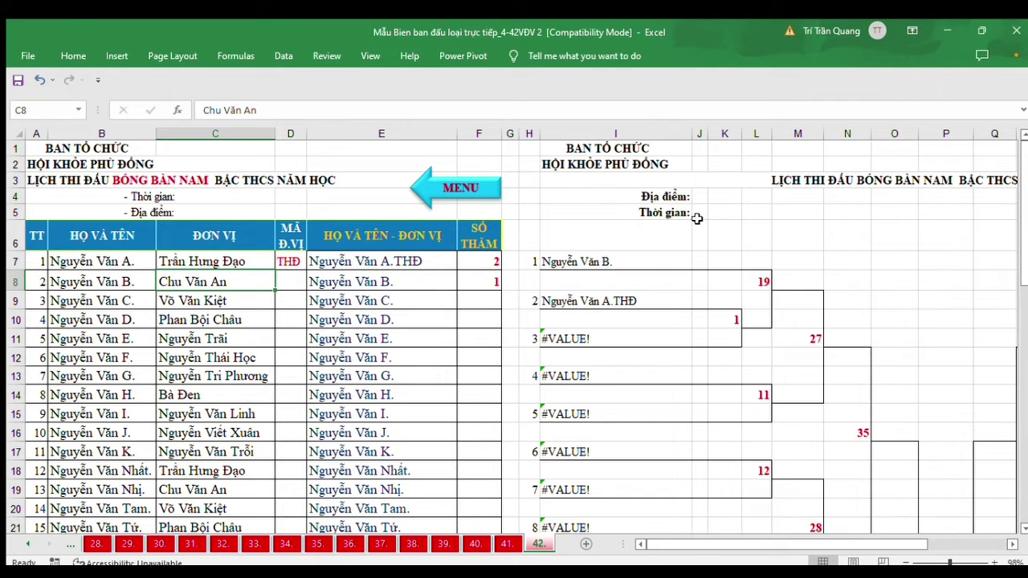
click(618, 297)
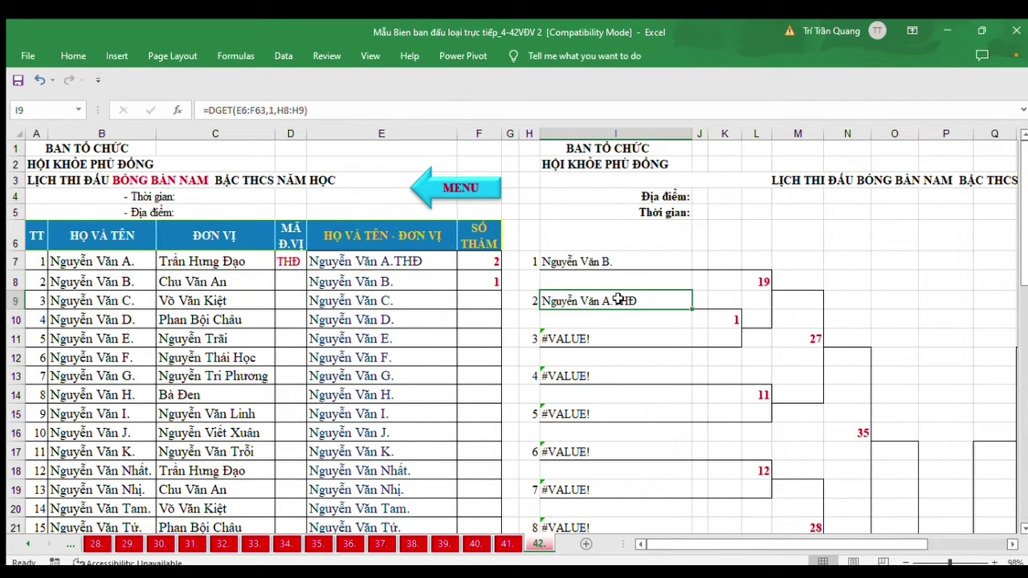
Enter the draw numbers 8, 7, 3, 4, 5 and 6 for the next six athletes in F9:F14.
click(480, 301)
text(8)
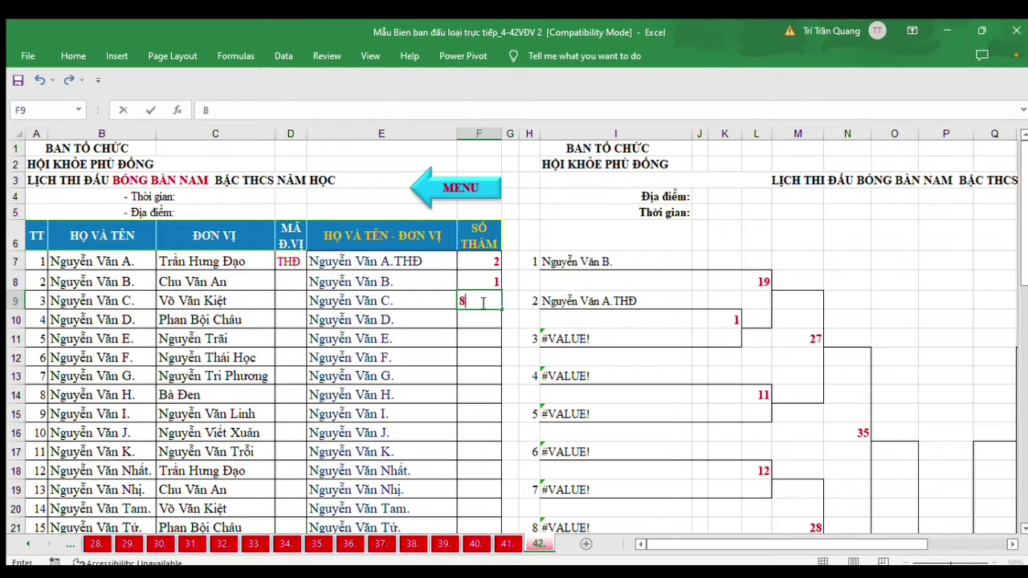
key(Return)
text(7)
key(Return)
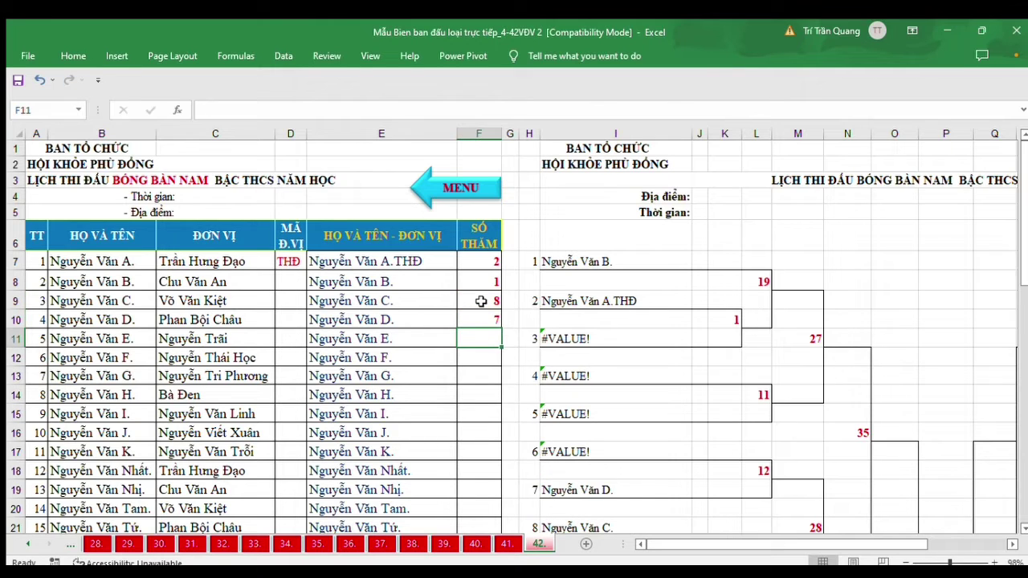
text(3)
key(Return)
text(4)
key(Return)
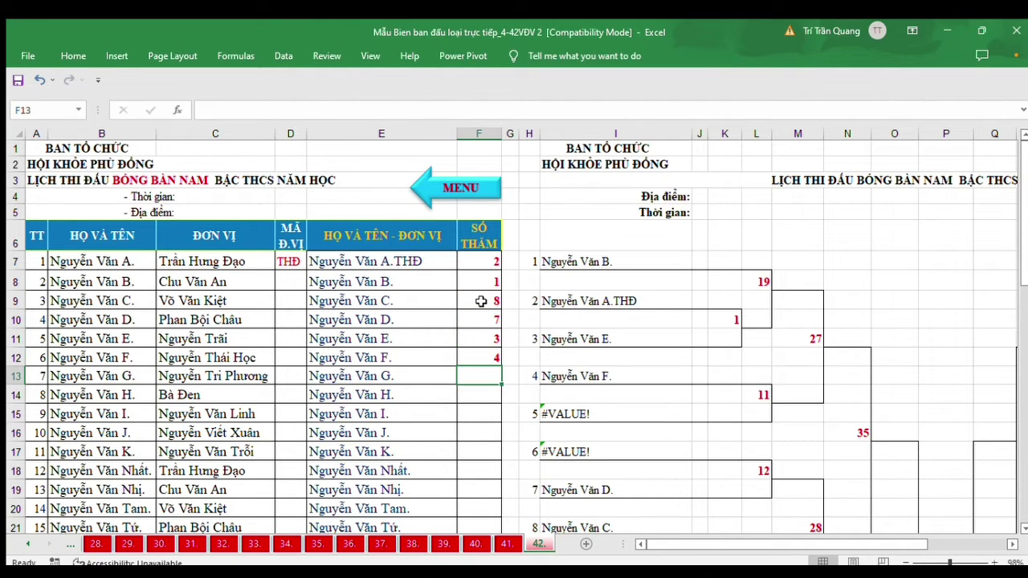
text(5)
key(Return)
text(6)
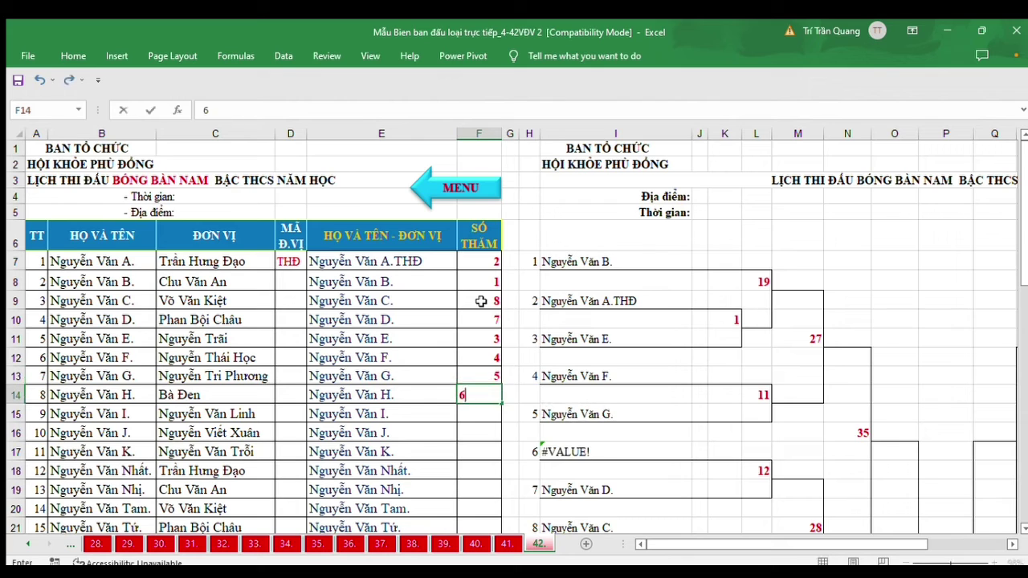
key(Return)
scroll(481, 301, down, 2)
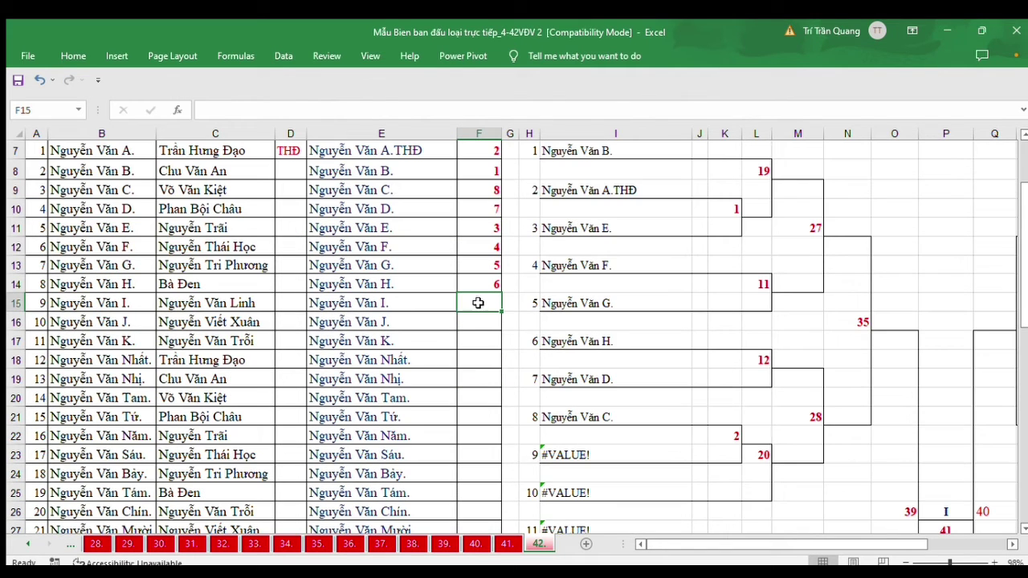
Enter the draw numbers 22 in F15 and 30 in F16, and check the formula of bracket entry V23.
scroll(493, 305, down, 3)
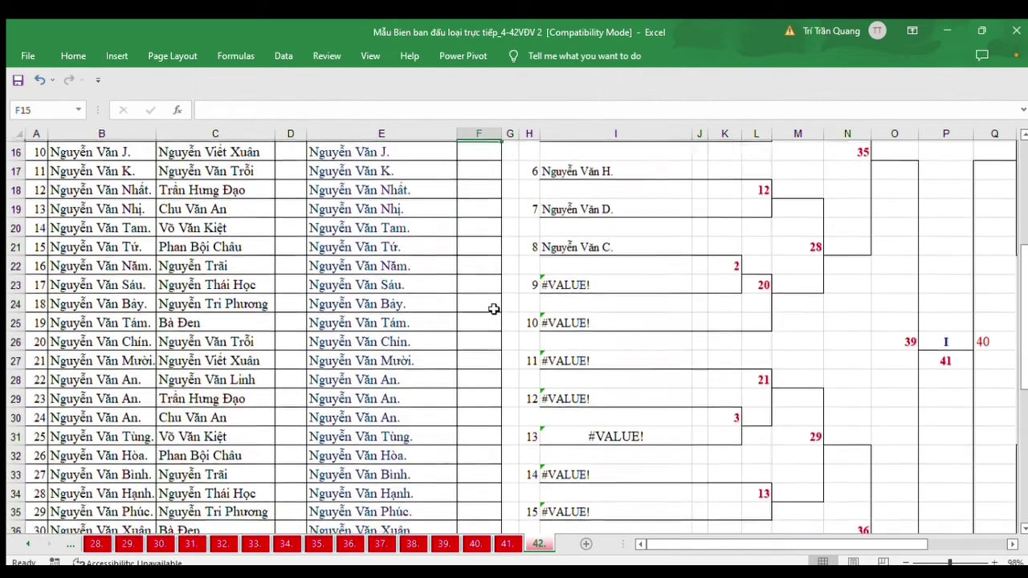
scroll(493, 305, up, 1)
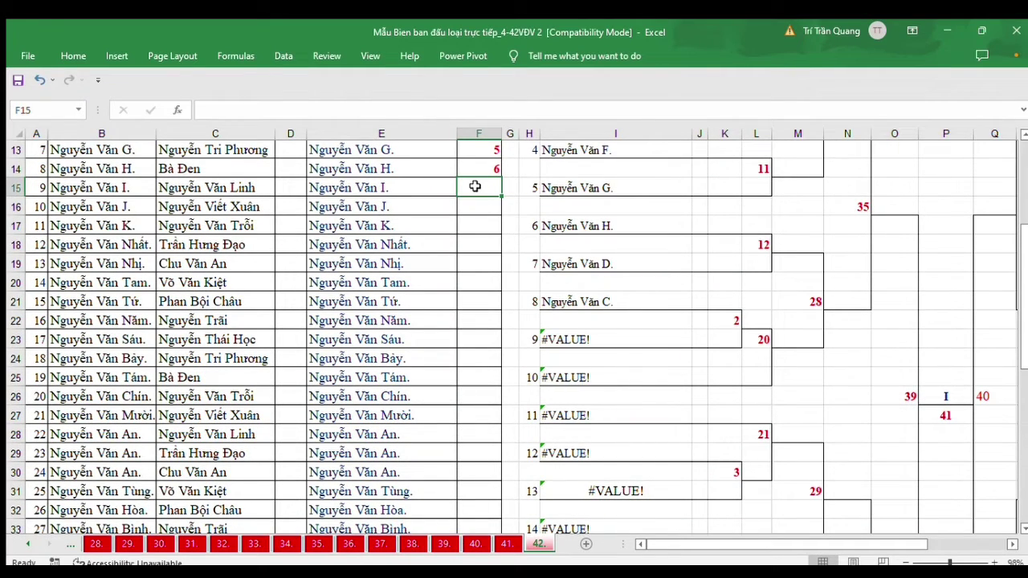
scroll(475, 186, up, 3)
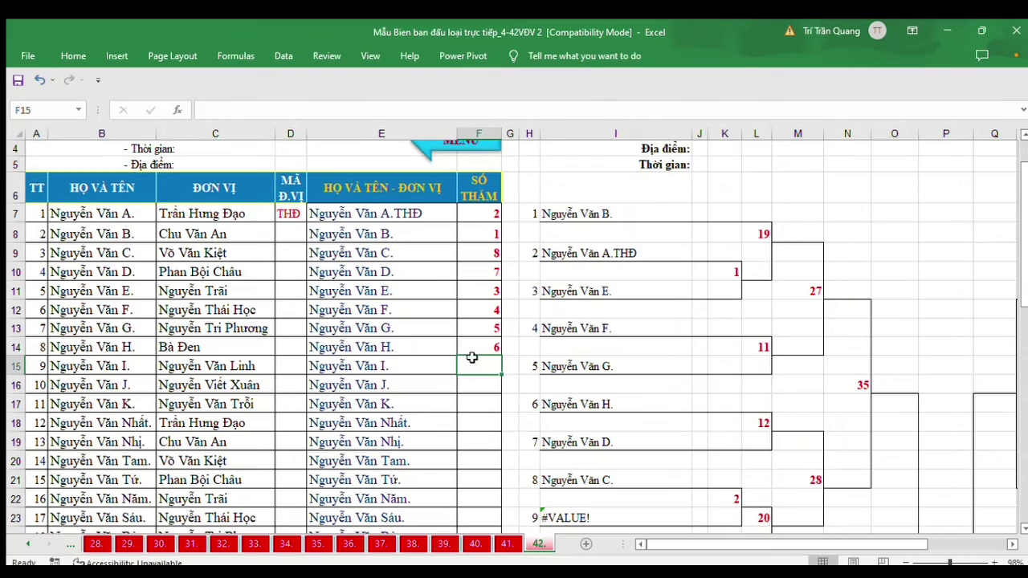
click(941, 562)
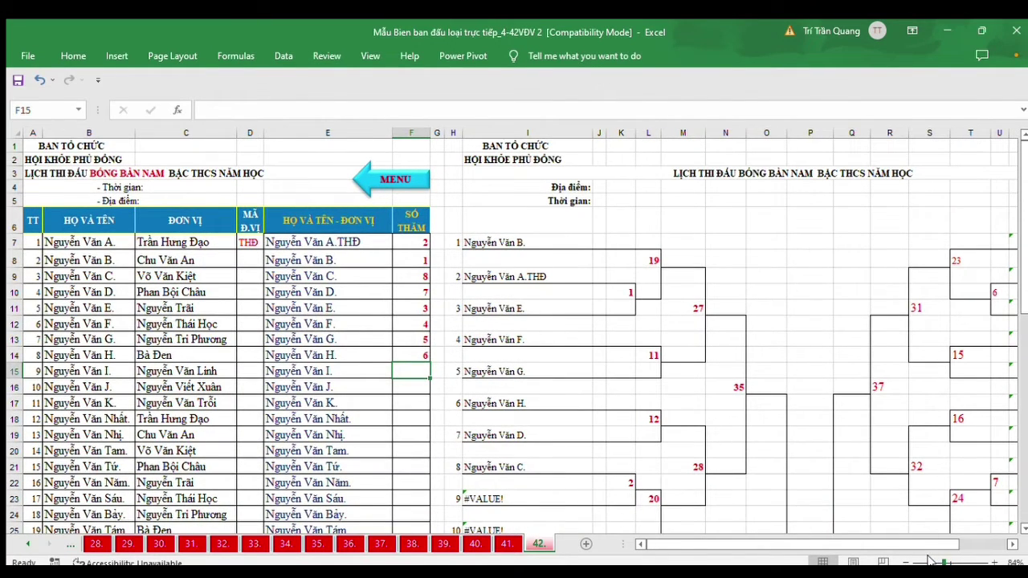
click(930, 560)
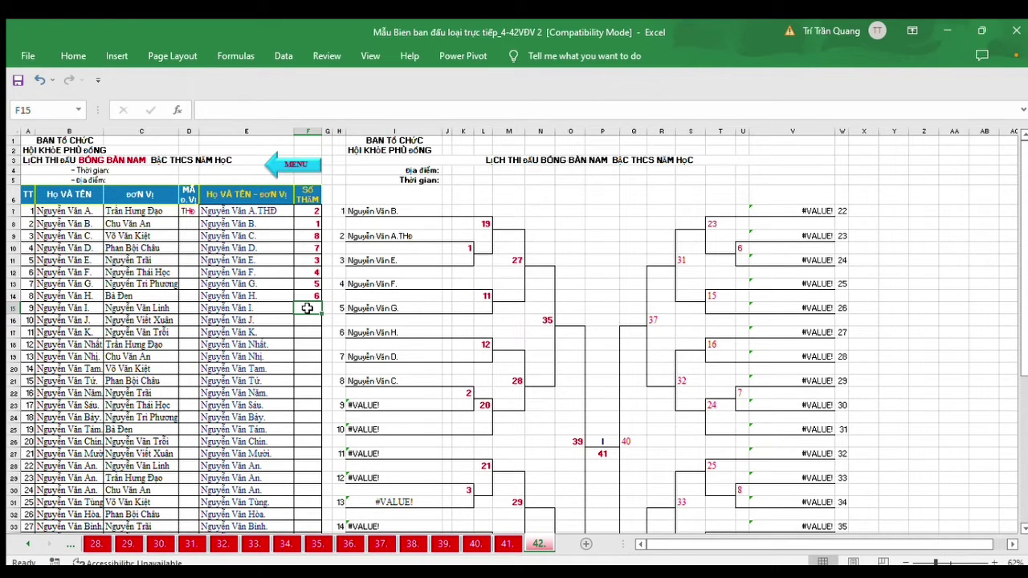
text(22)
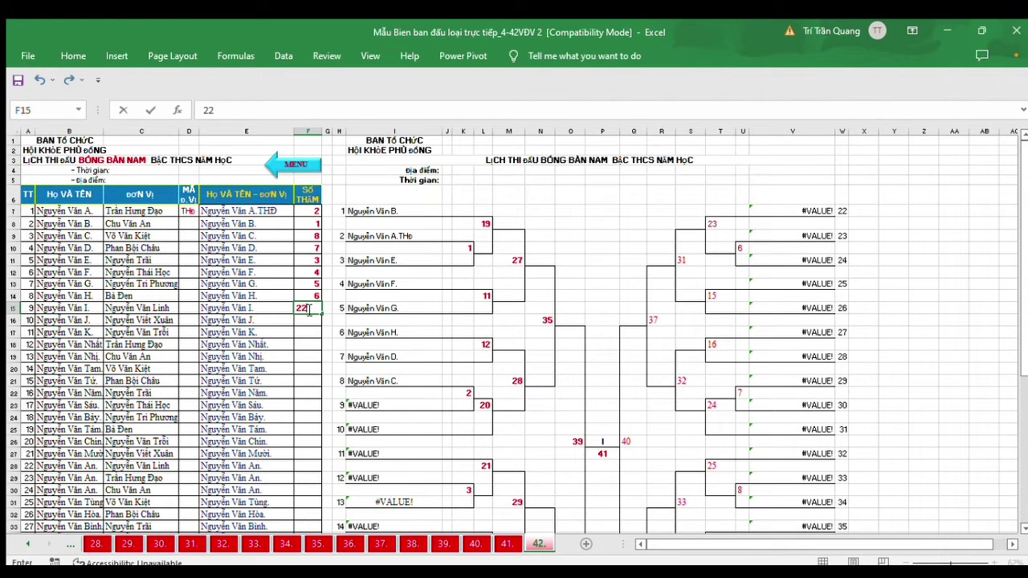
key(Return)
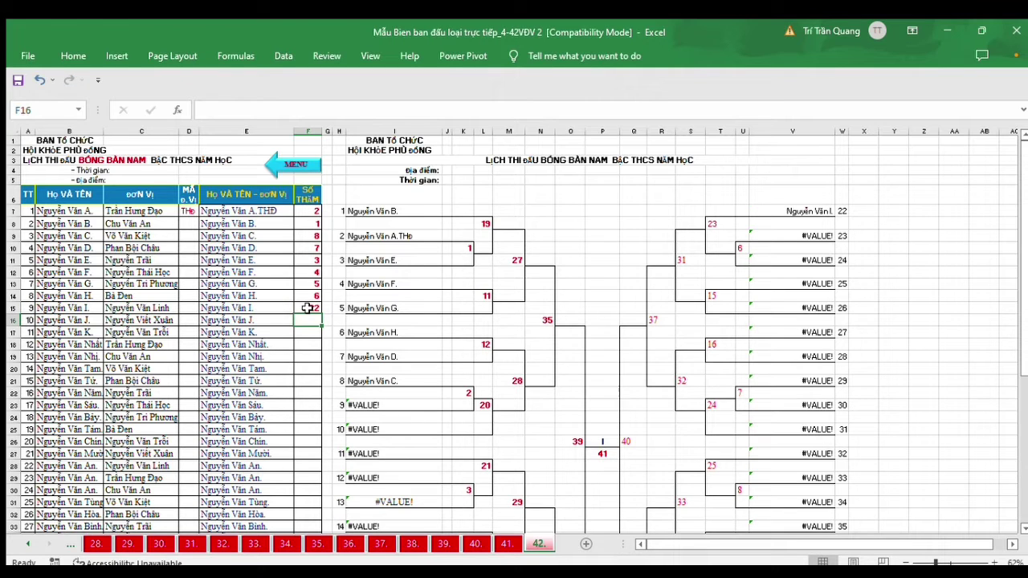
text(30)
key(Return)
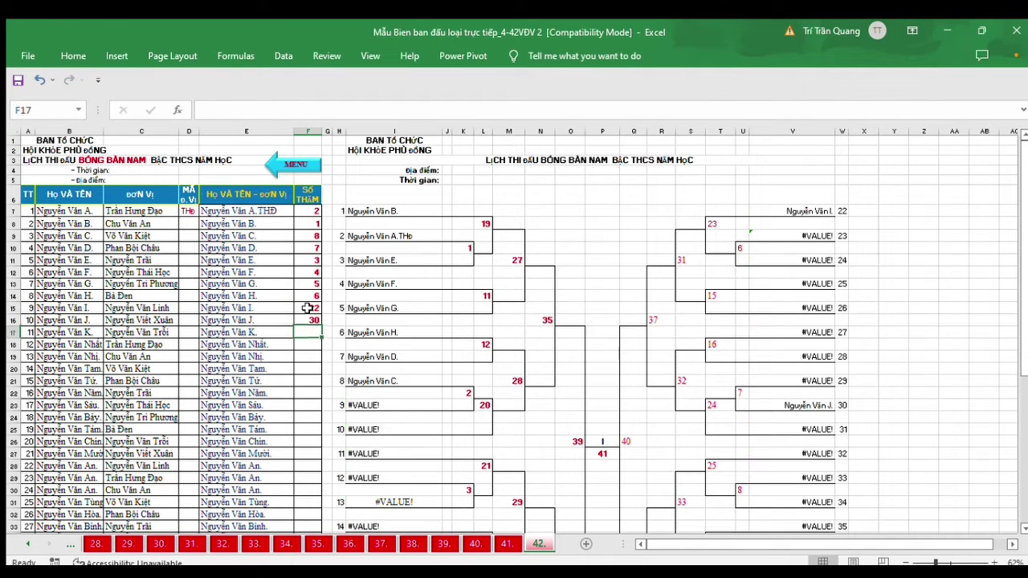
click(793, 404)
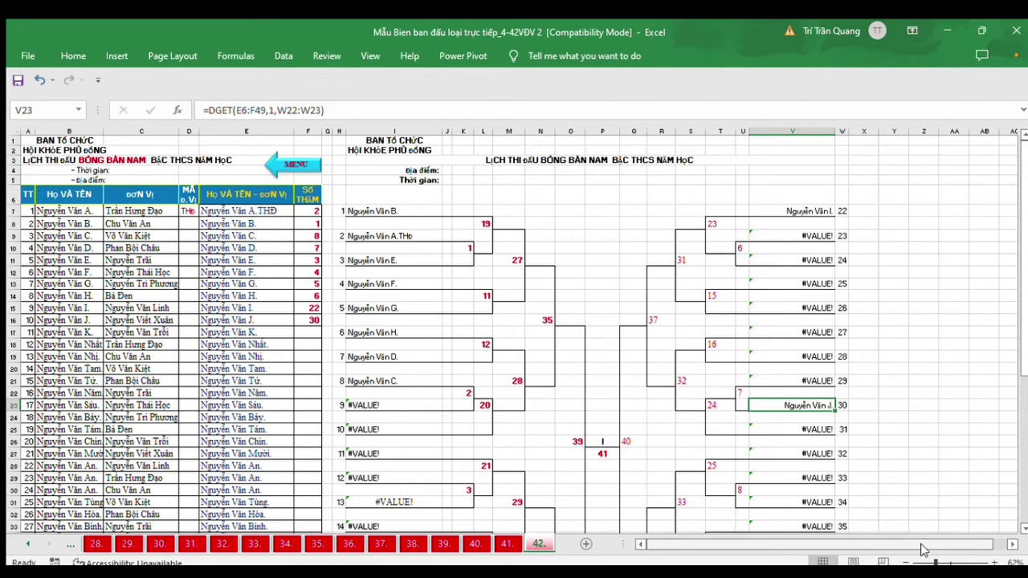
Enter the draw numbers 23, 27 and 26 for the next three athletes in F17:F19.
drag(936, 560, 939, 561)
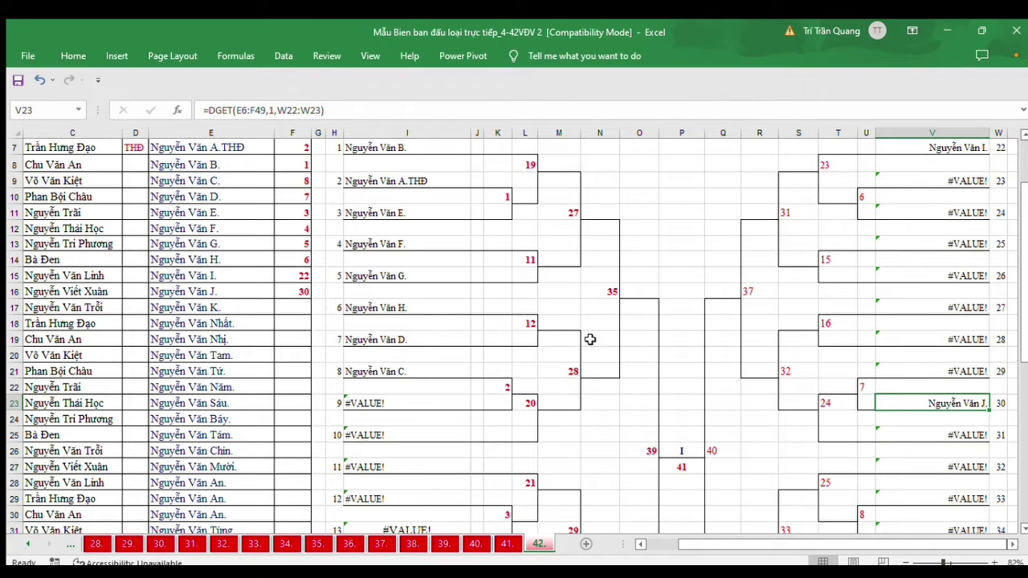
click(290, 307)
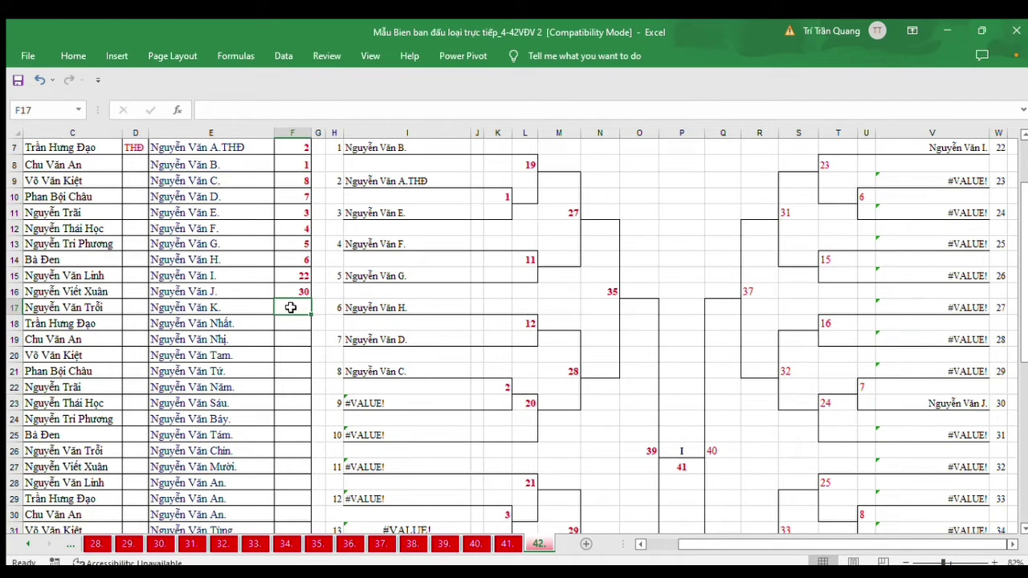
text(23)
key(Return)
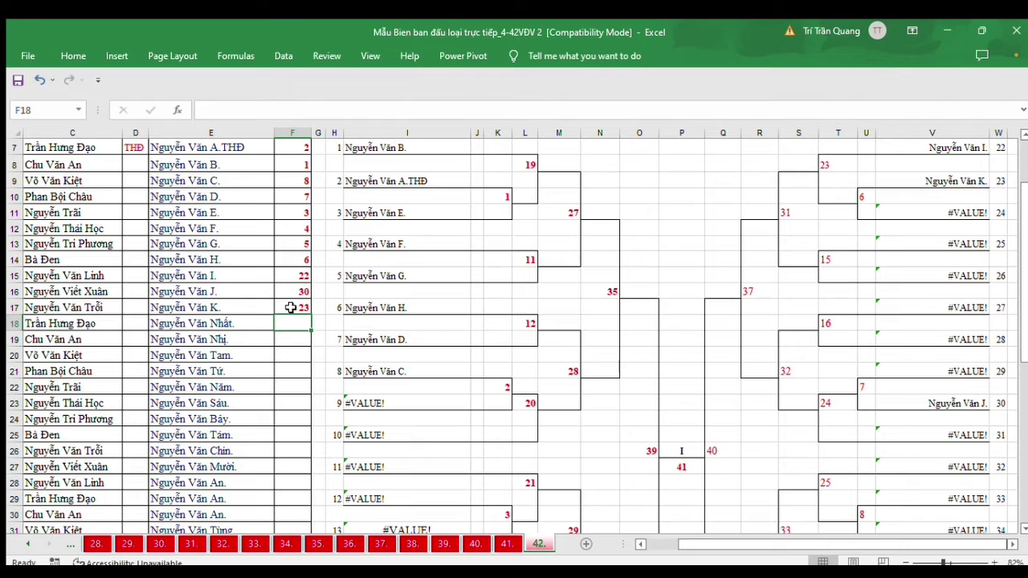
text(27)
key(Return)
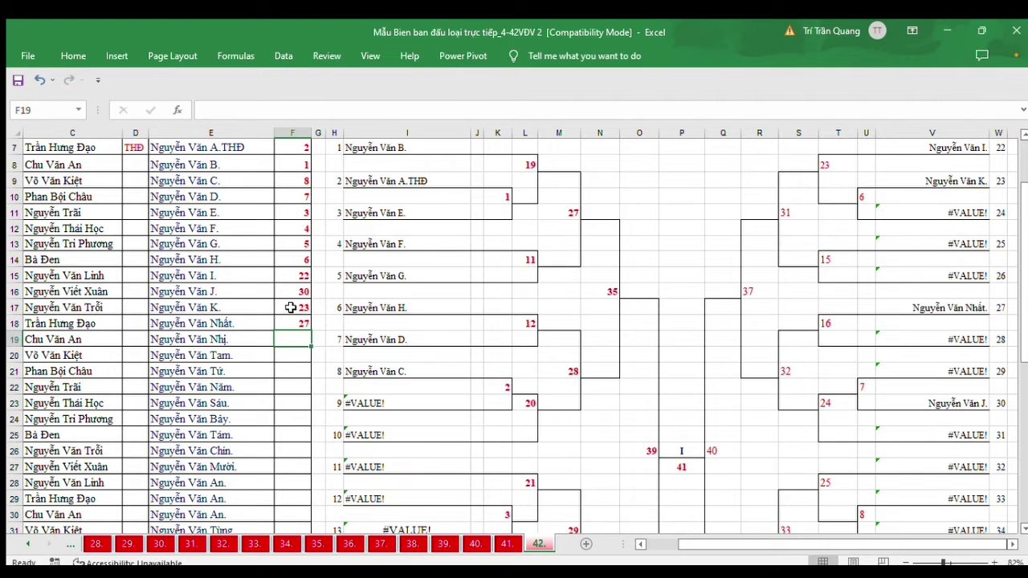
text(26)
key(Return)
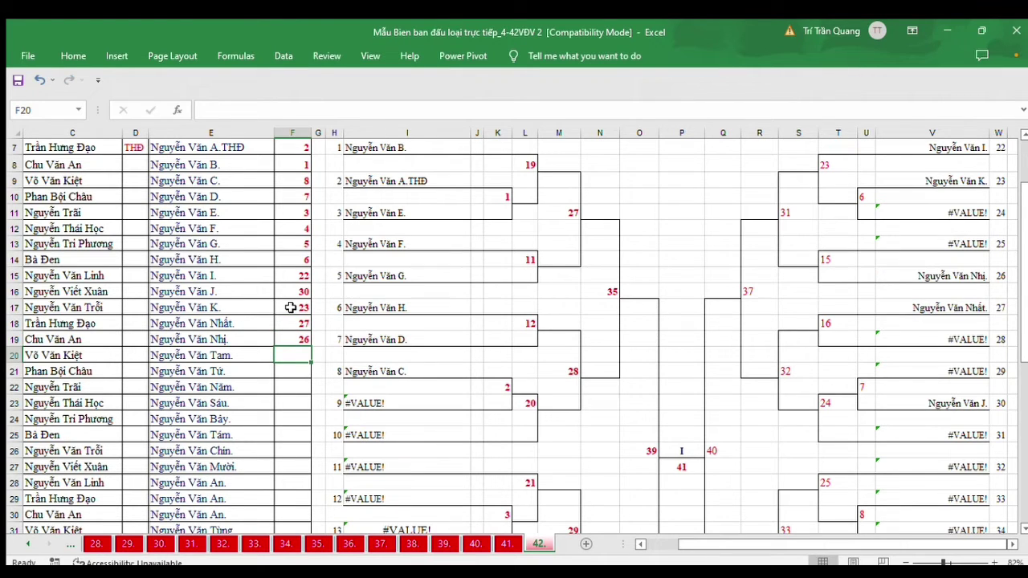
Enter the draw numbers 25, 24, 29 and 28 for the athletes in F20:F23.
text(25)
key(Return)
text(24)
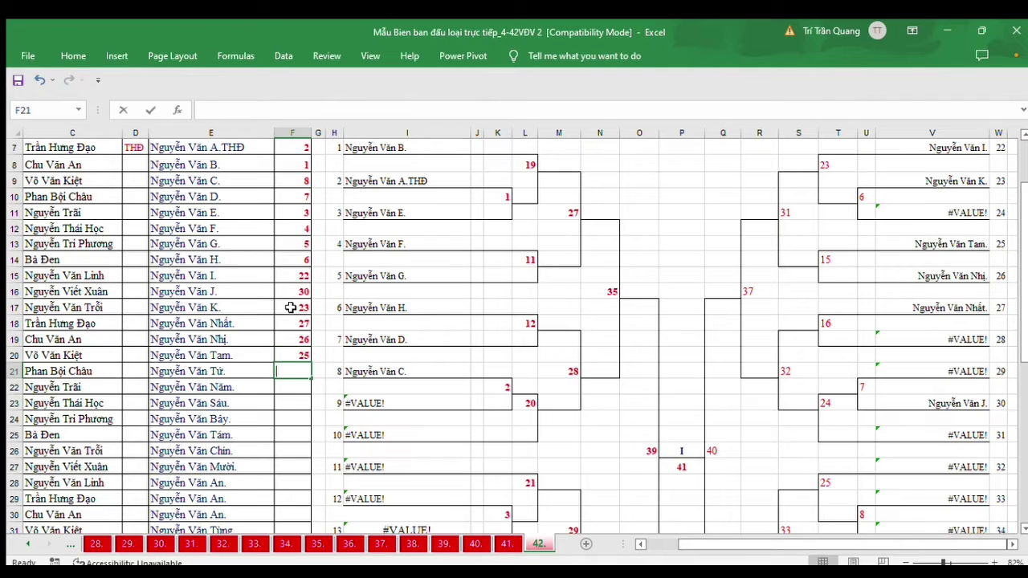
key(ctrl+Return)
key(Return)
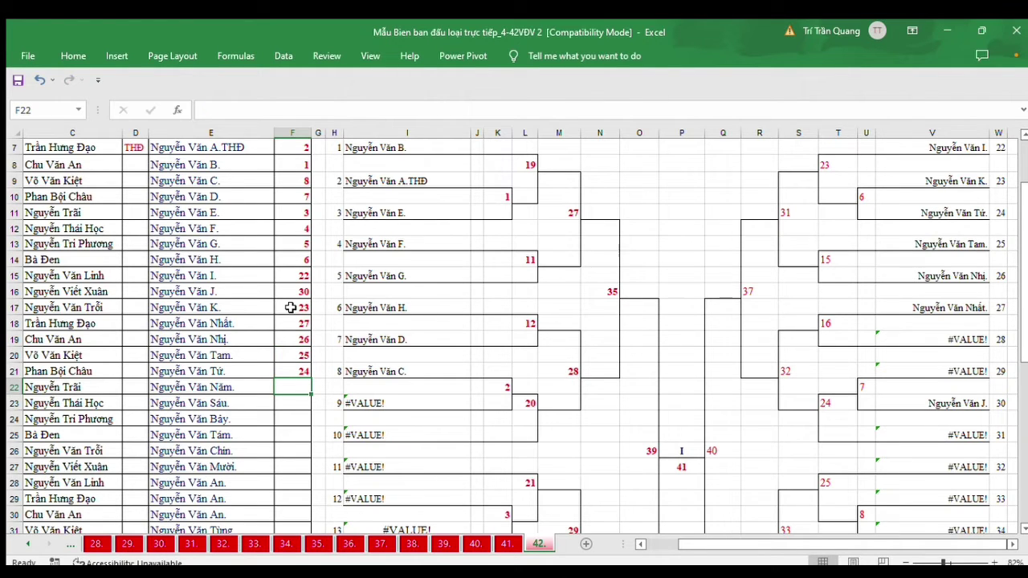
text(29)
key(Return)
text(28)
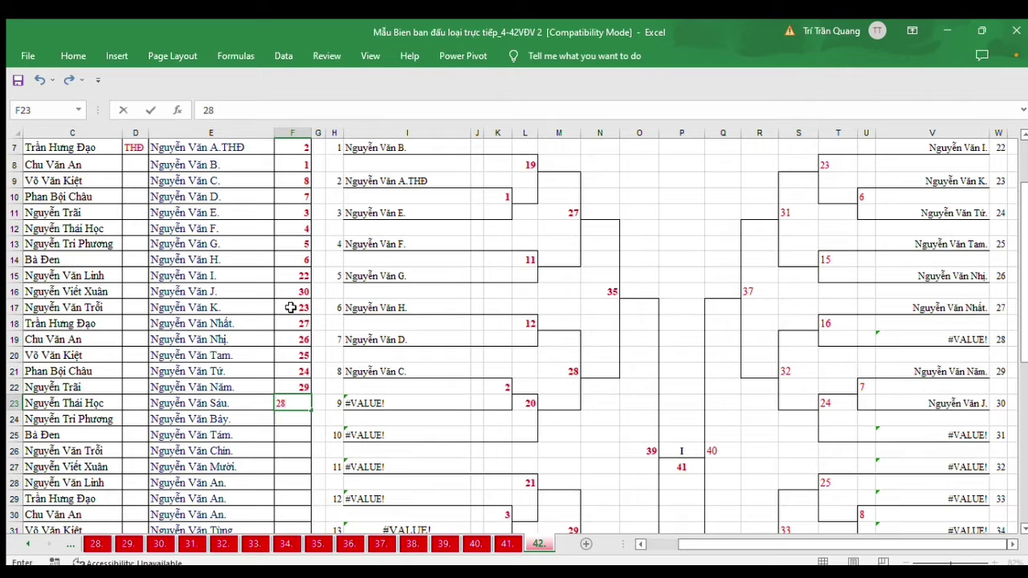
key(Return)
Enter the draw numbers 34, 31, 33 and 32 for the athletes in F24:F27.
text(34)
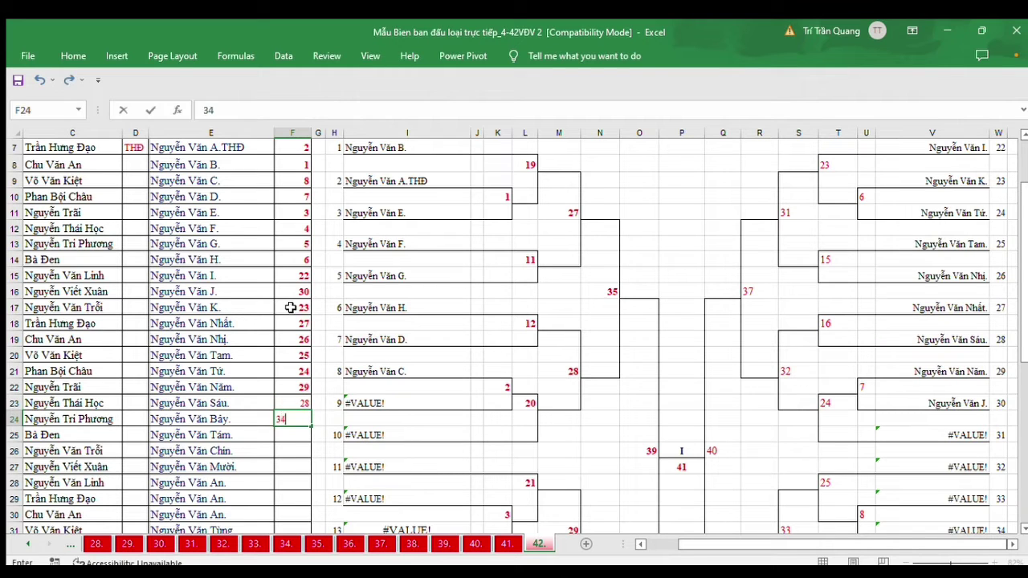
key(Return)
text(3)
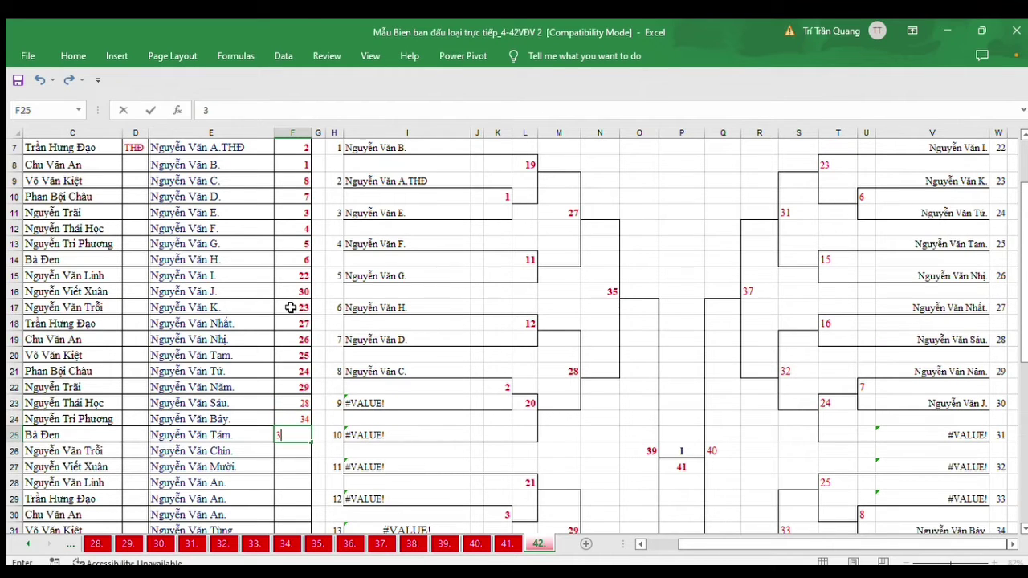
text(1)
key(Return)
text(33)
key(Return)
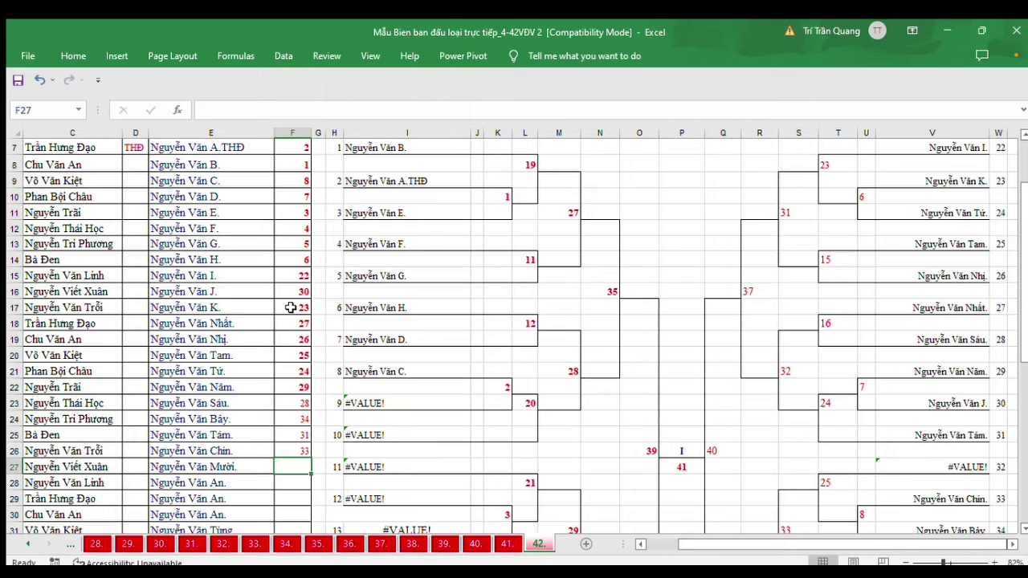
text(32)
key(Return)
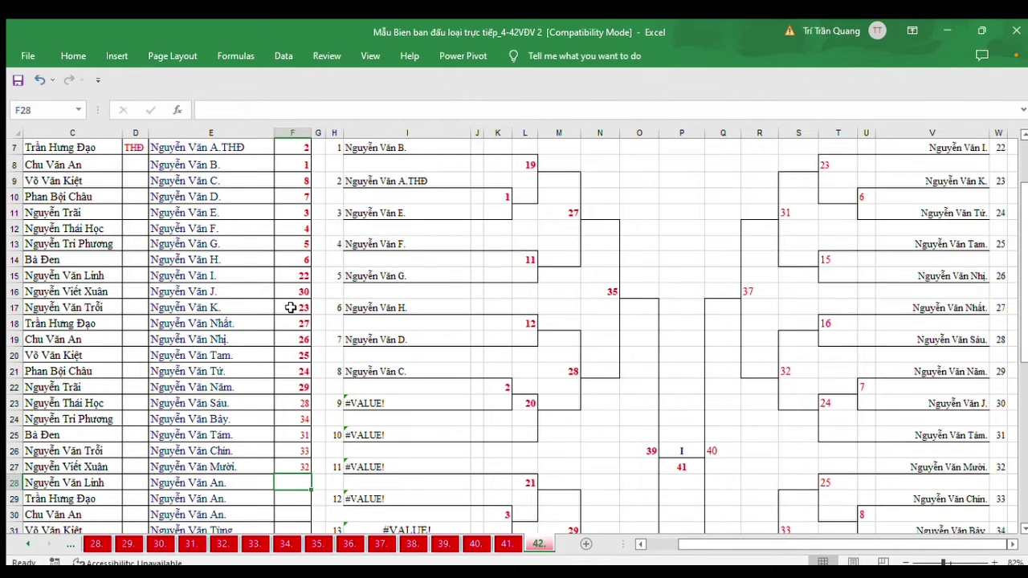
Enter the draw numbers 9, 11, 13, 12 and 10 for the athletes in F28:F32.
text(9)
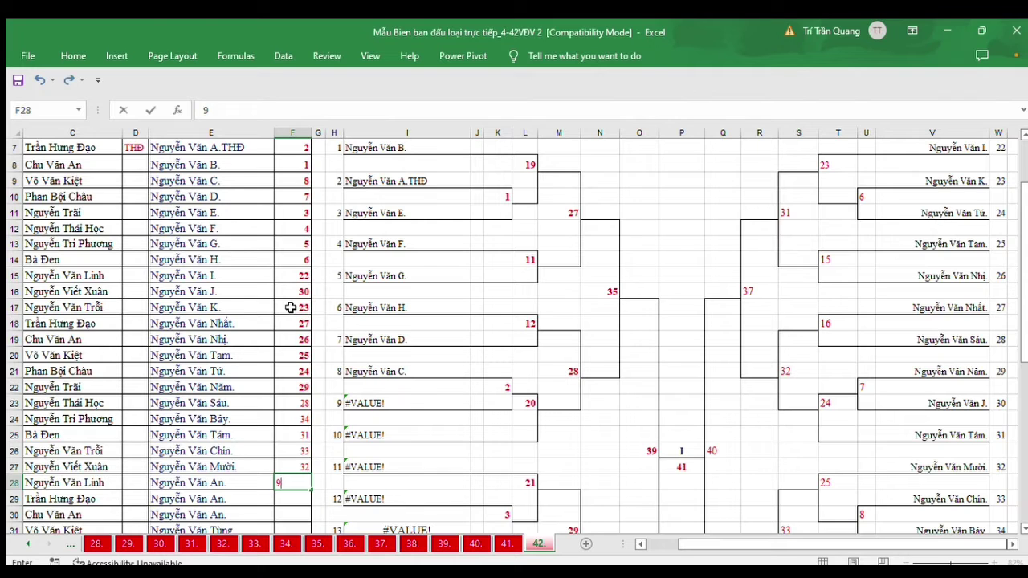
key(Return)
key(Return)
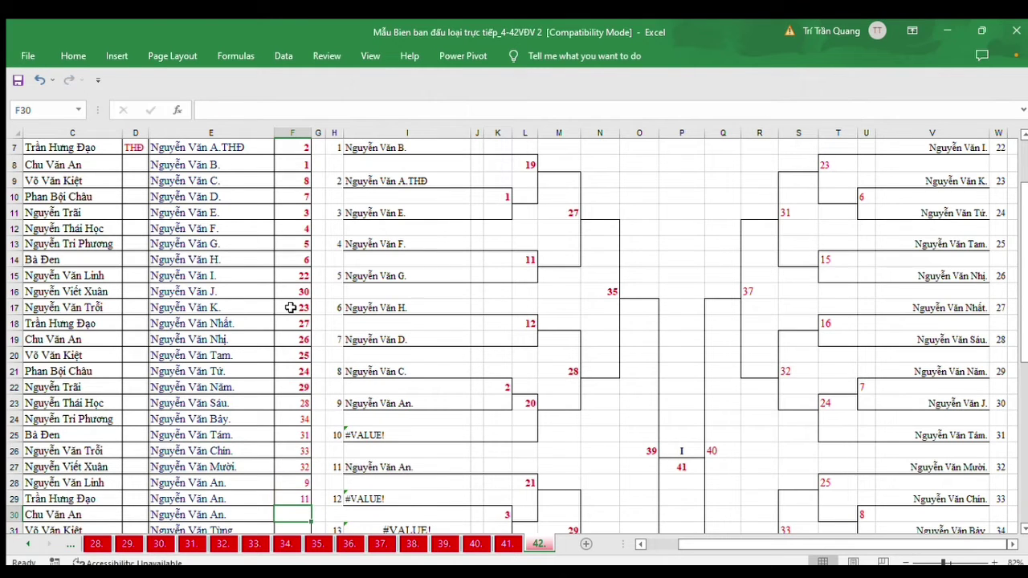
text(13)
key(Return)
text(12)
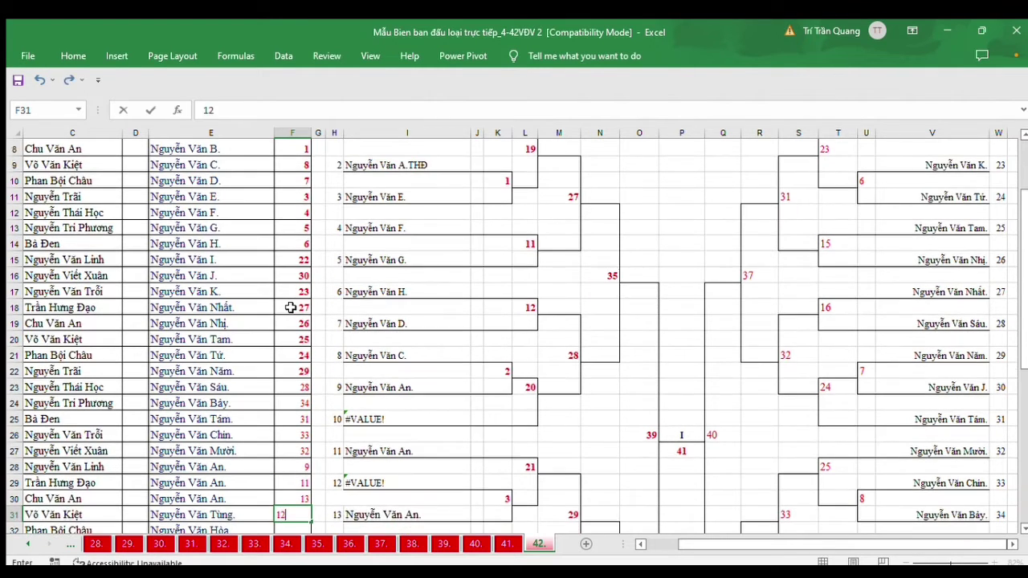
key(Return)
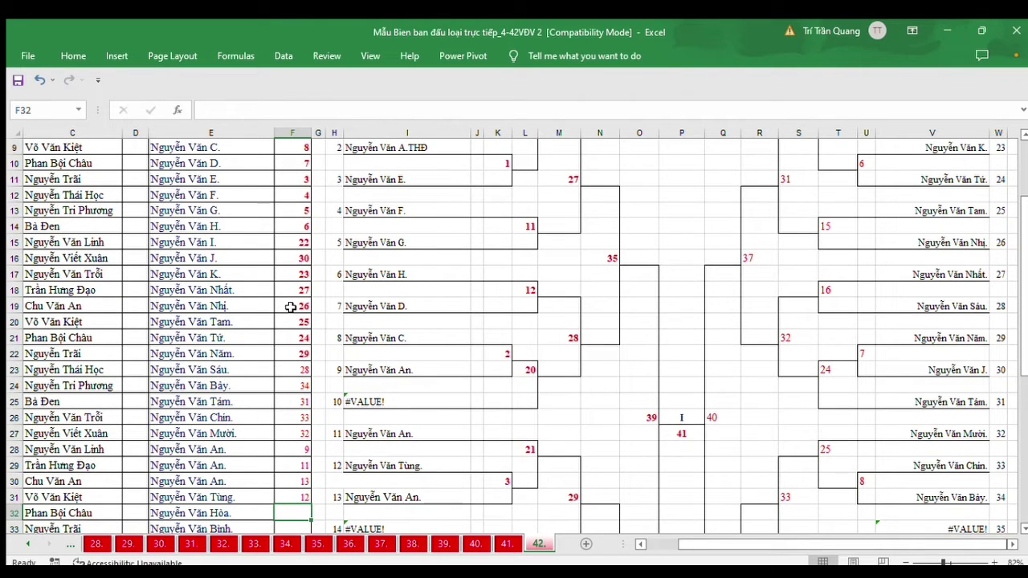
text(10)
key(Return)
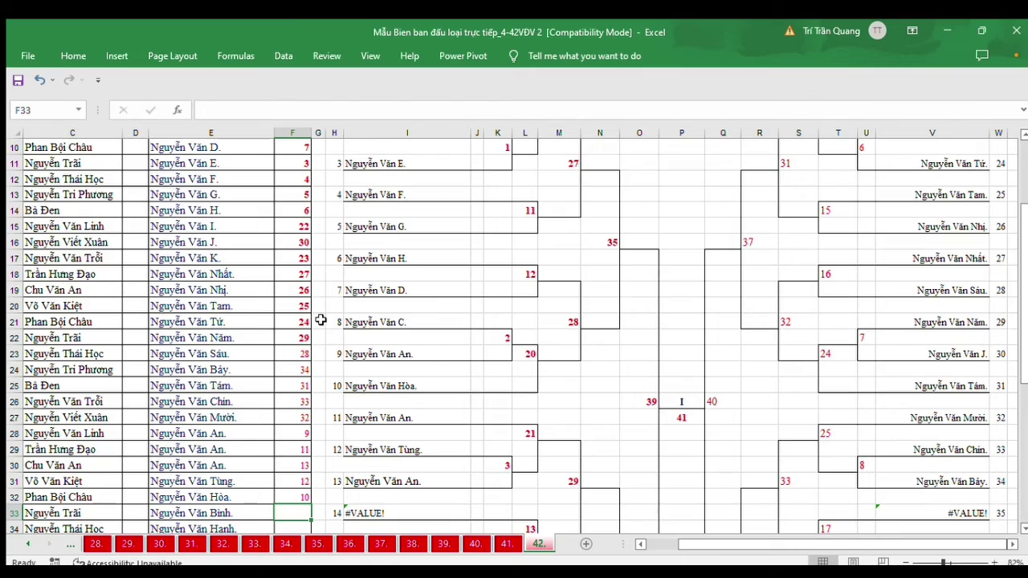
Enter the draw numbers 42, 35 and 41 for the athletes in F33:F35.
scroll(346, 335, down, 3)
scroll(443, 353, down, 3)
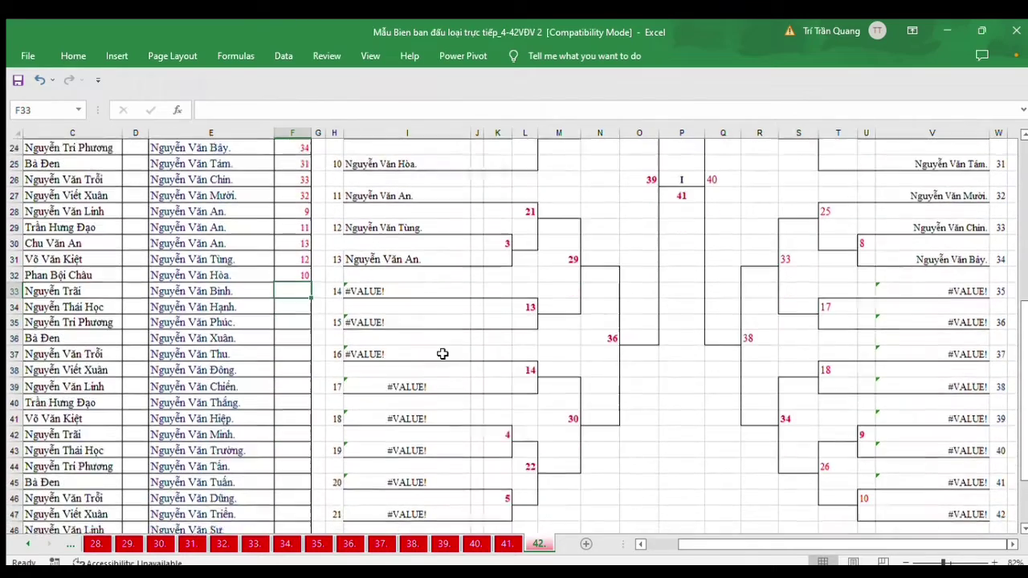
text(42)
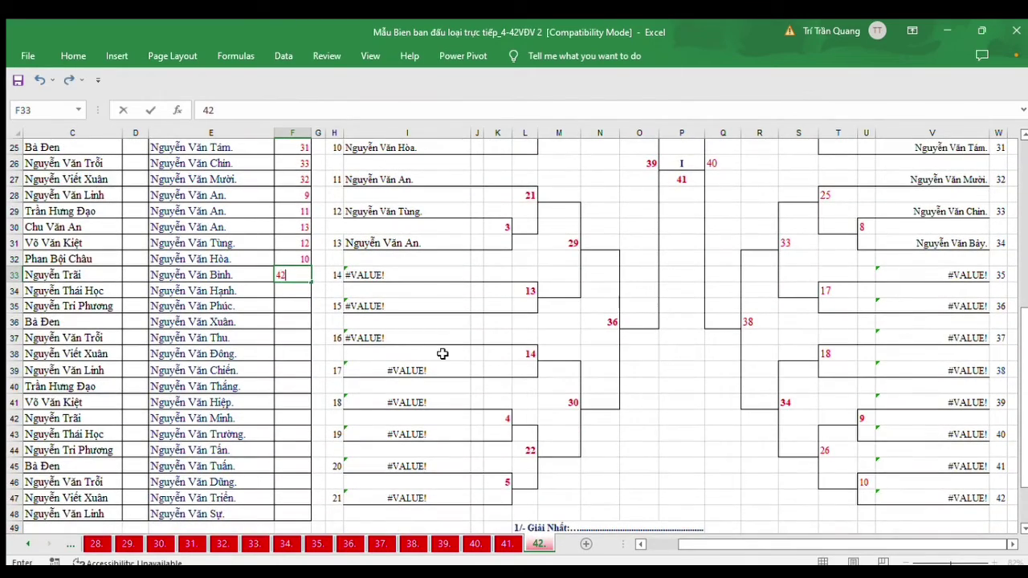
key(Return)
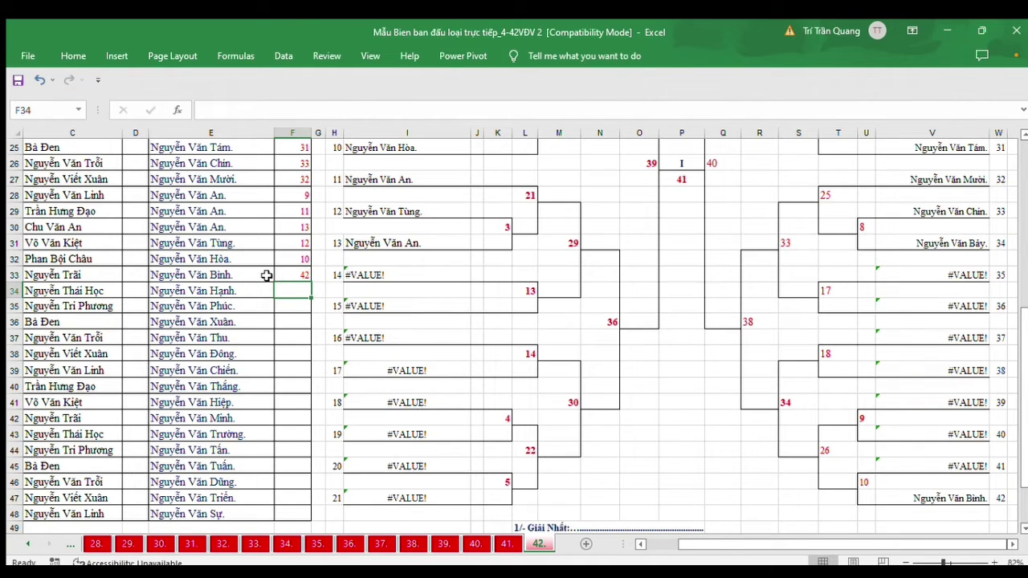
text(35)
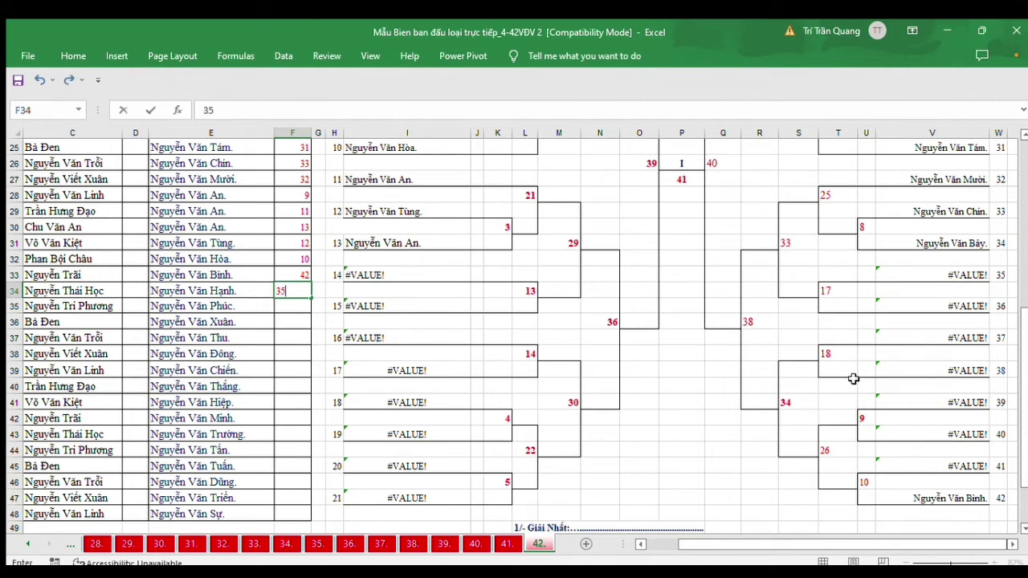
key(Return)
text(41)
key(Return)
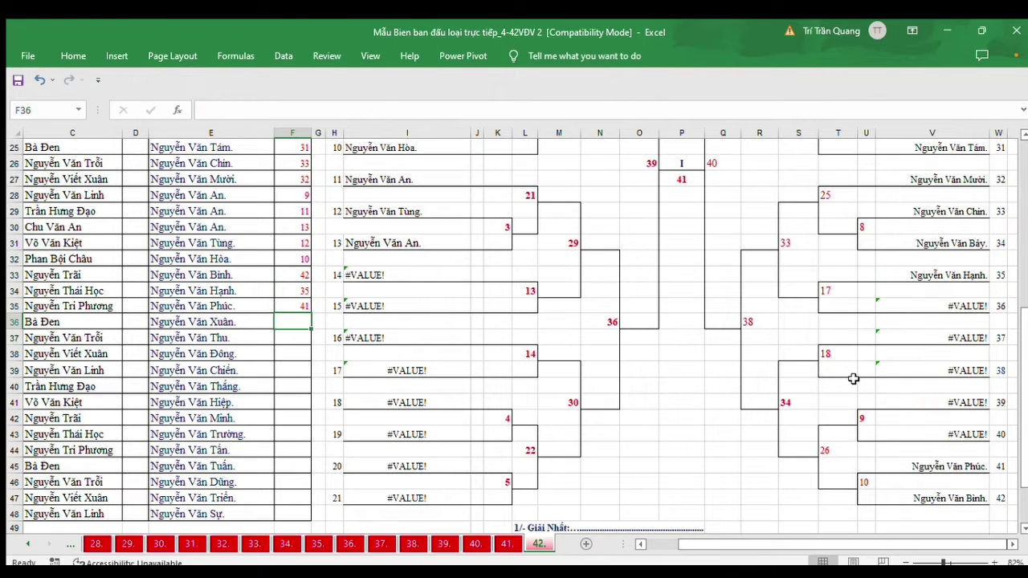
Enter the draw numbers 38, 39, 36 and 21 for the athletes in F36:F39.
text(38)
key(Return)
text(39)
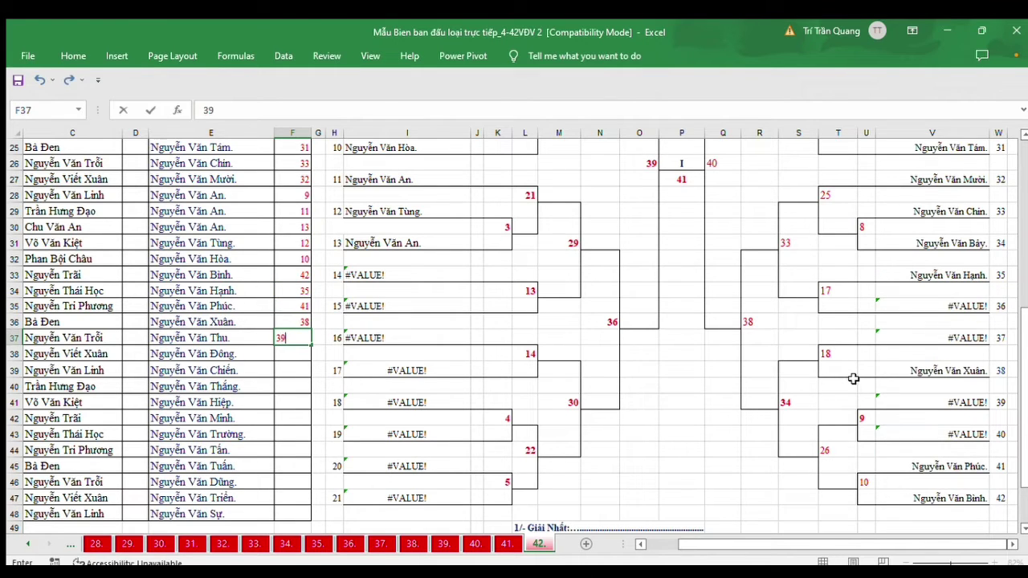
key(Return)
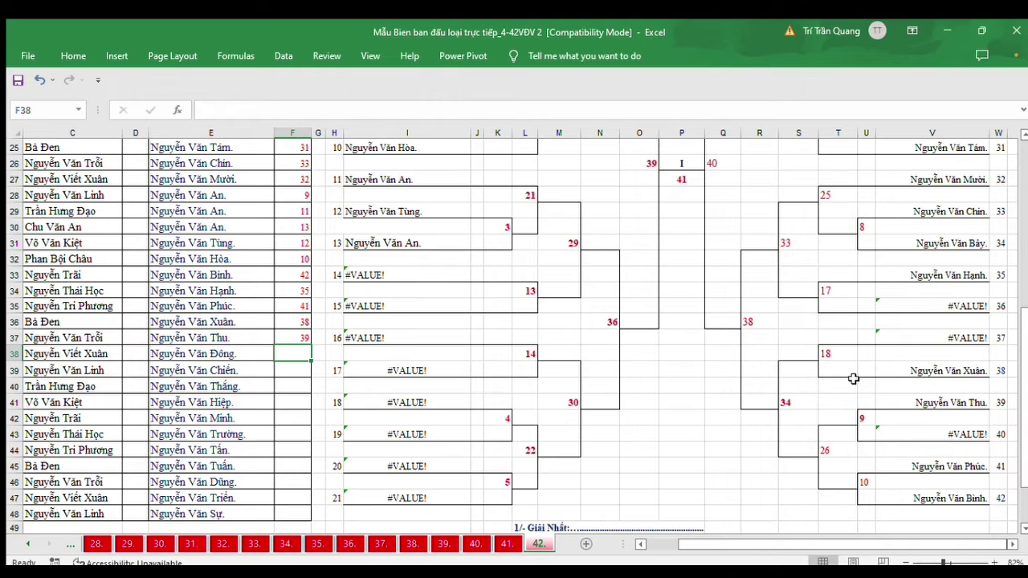
text(36)
key(Return)
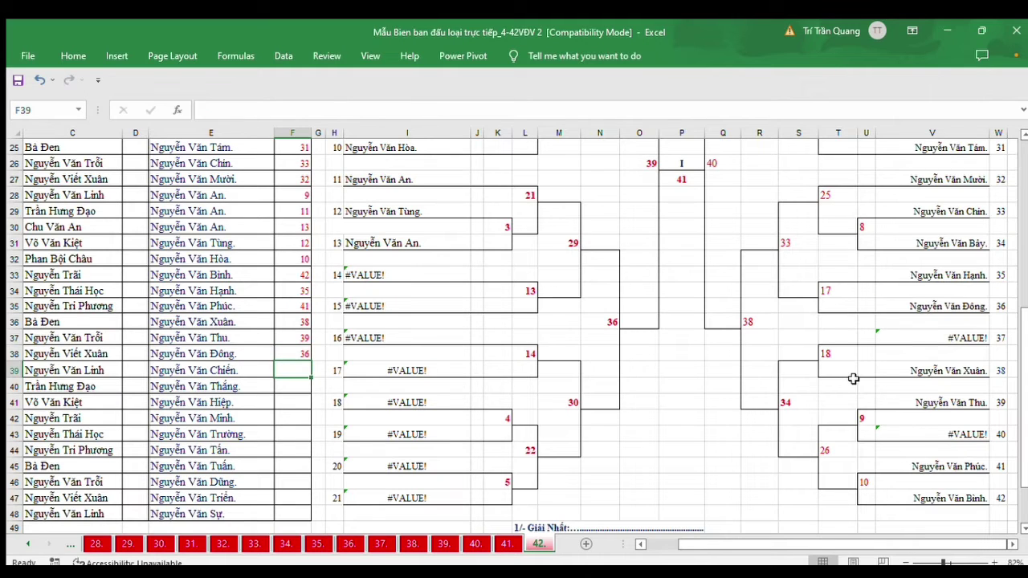
text(21)
key(Return)
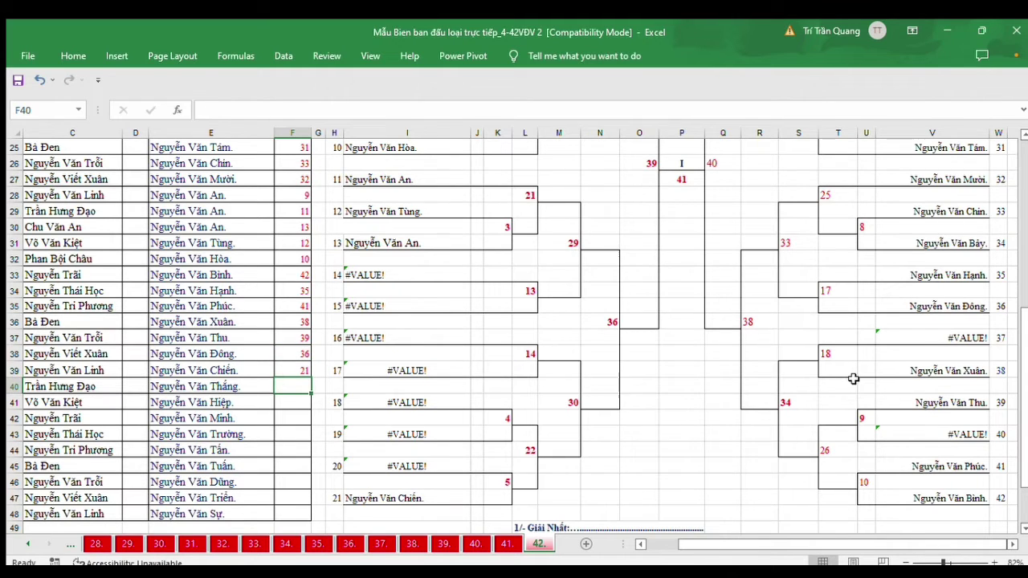
Enter the draw numbers 17, 19, 18 and 20 for the athletes in F40:F43.
text(17)
key(Return)
text(1)
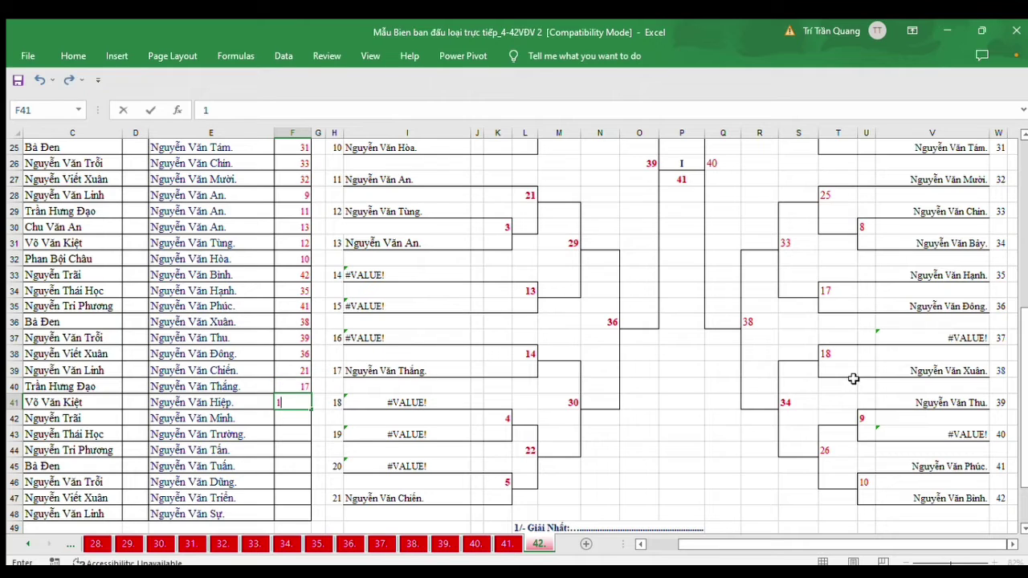
text(9)
key(Return)
text(18)
key(Return)
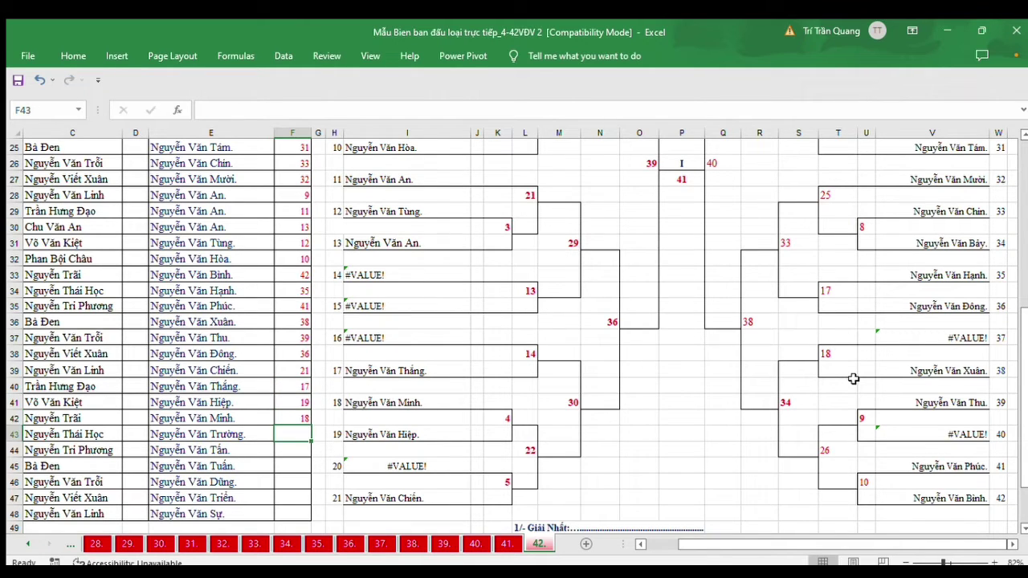
text(20)
key(Return)
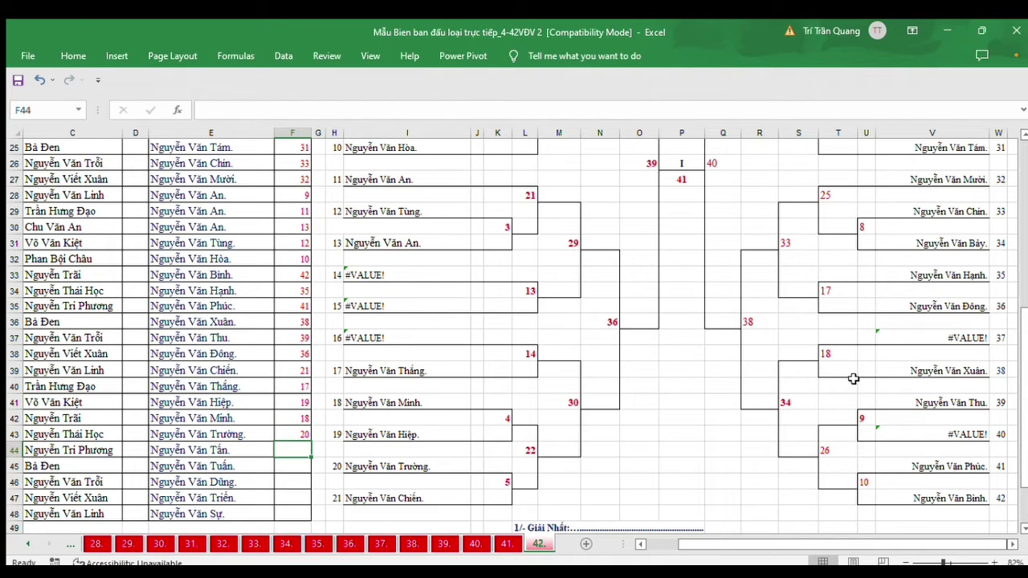
Enter the draw numbers 37, 15, 16 and 14 for the athletes in F44:F47.
text(3)
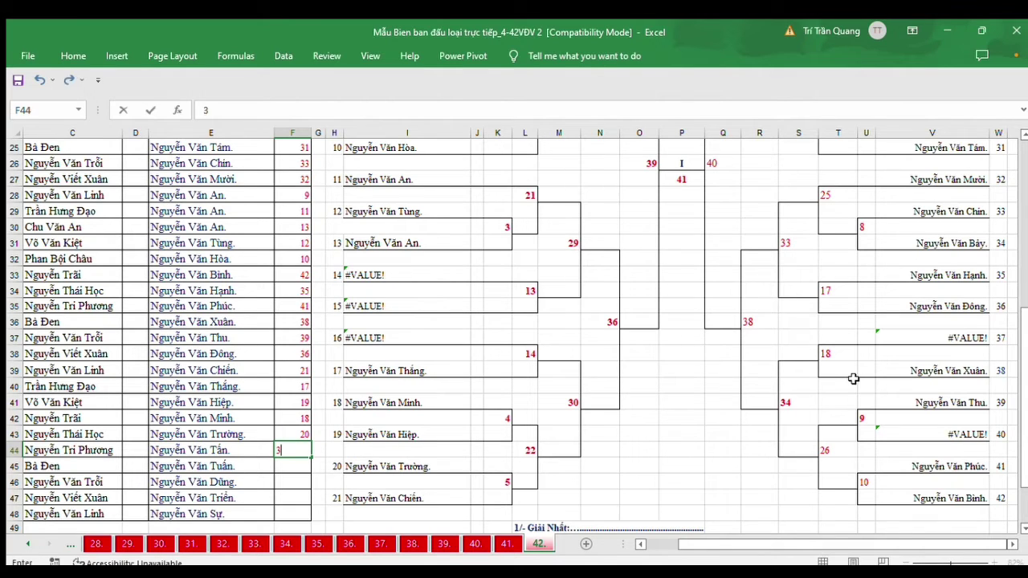
text(7)
key(Return)
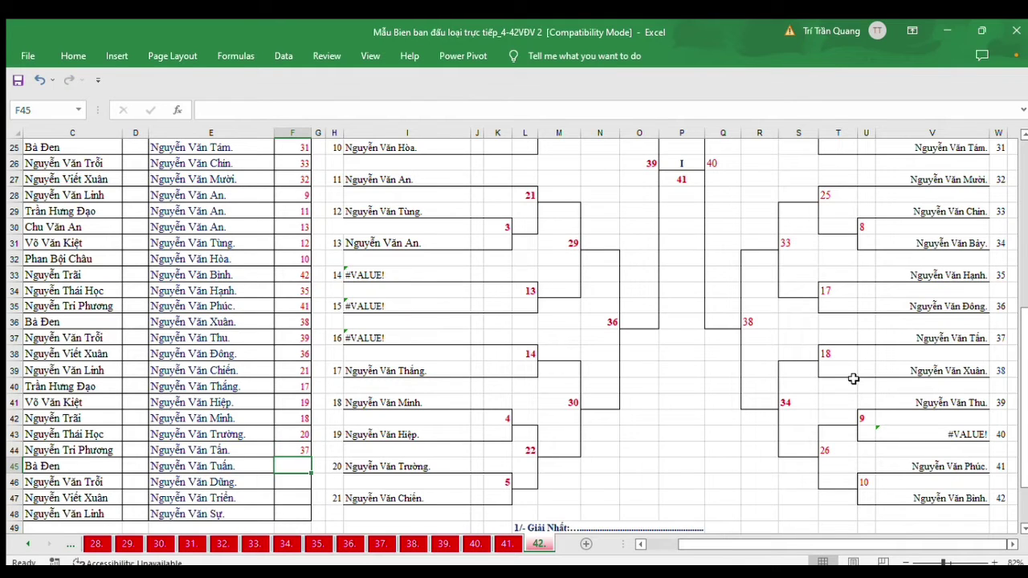
text(15)
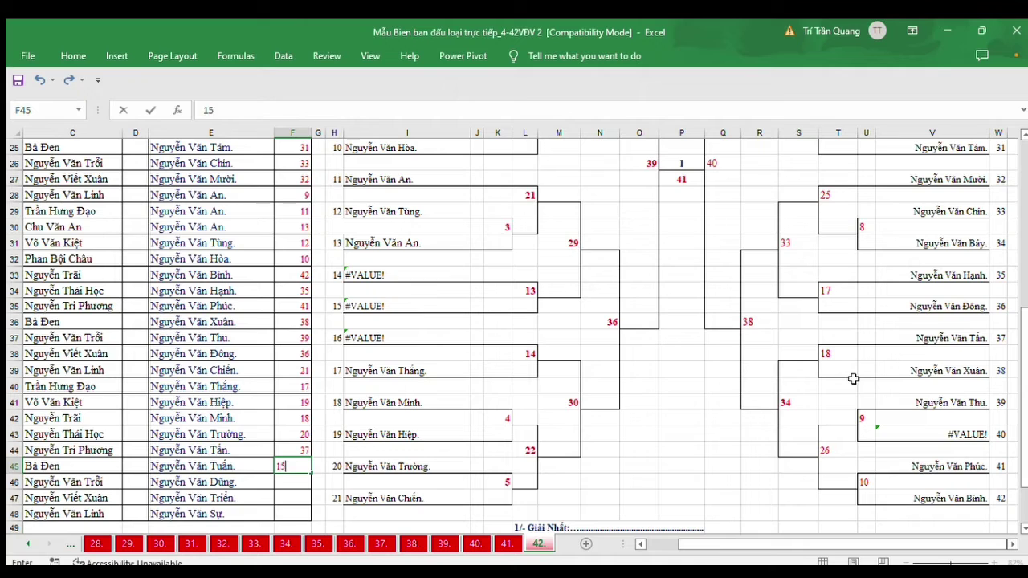
key(Return)
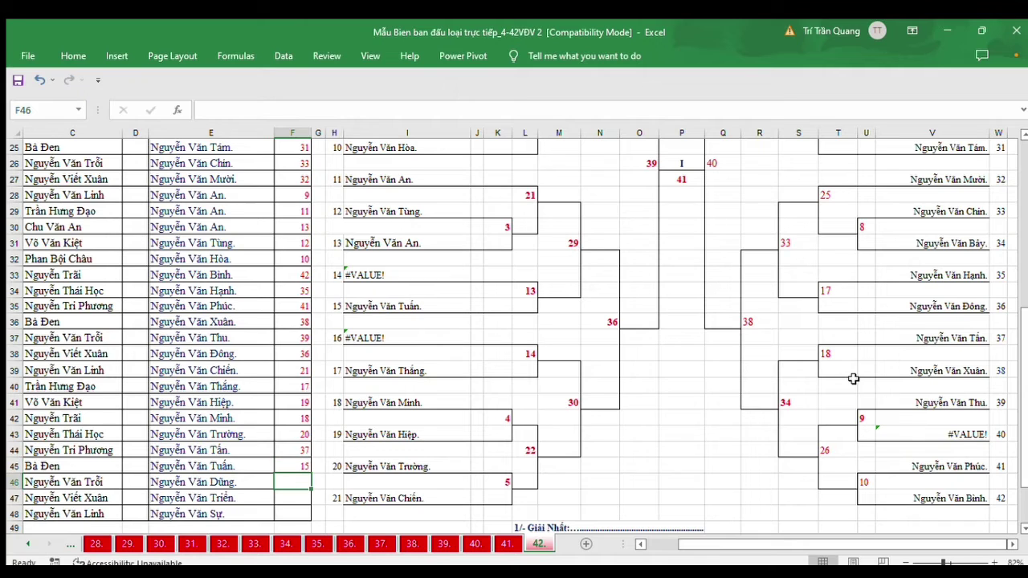
text(16)
key(Return)
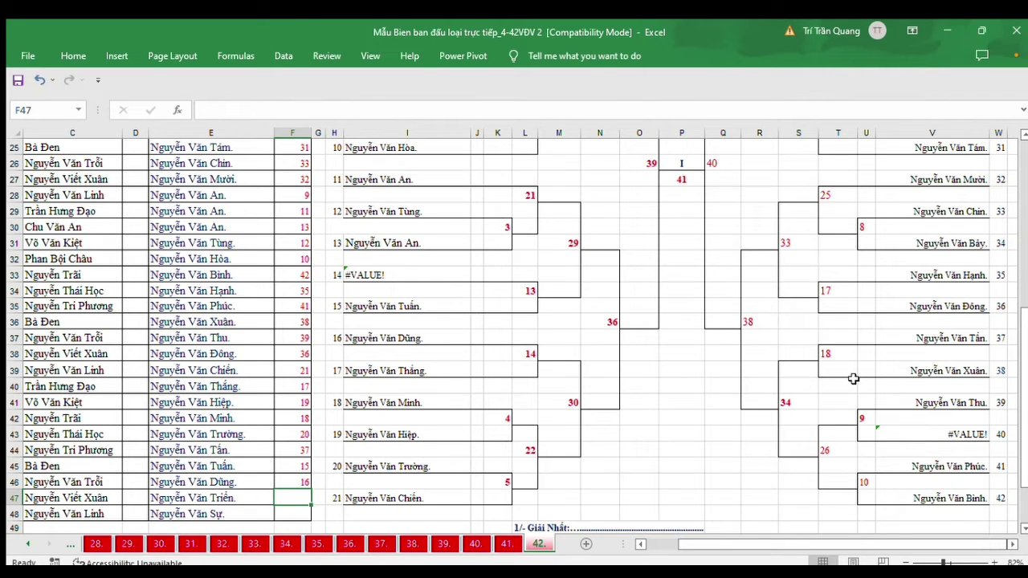
text(14)
key(Return)
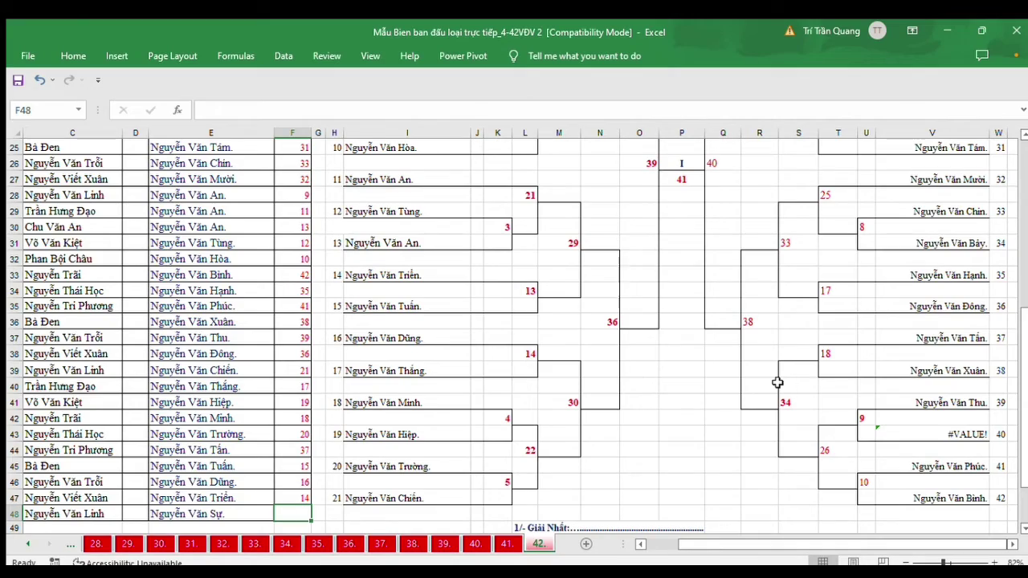
Check the bracket for the slot still unfilled and enter its draw number 40 for the last athlete in F48.
scroll(776, 379, up, 2)
scroll(777, 380, up, 6)
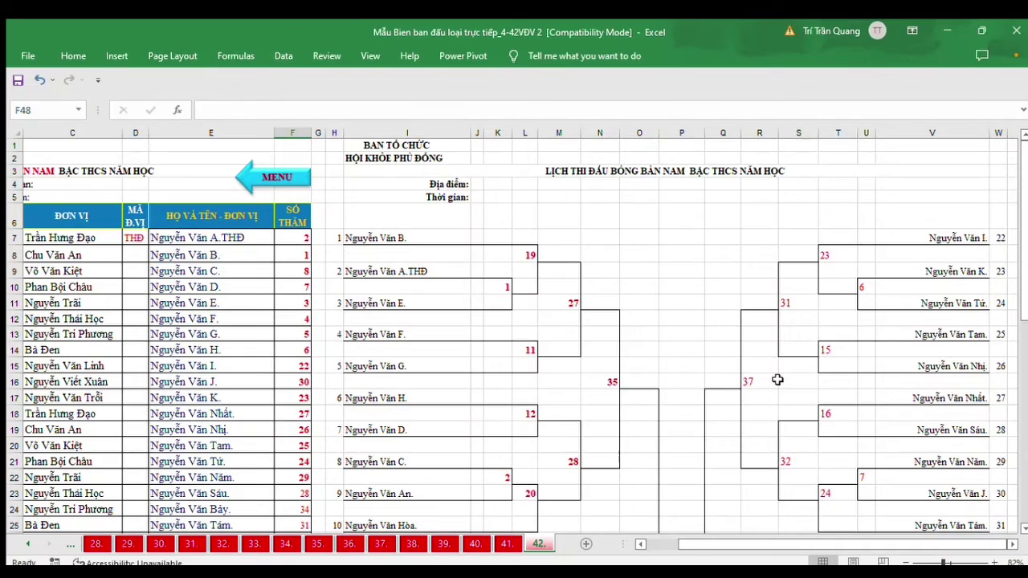
scroll(776, 380, down, 1)
scroll(777, 380, down, 5)
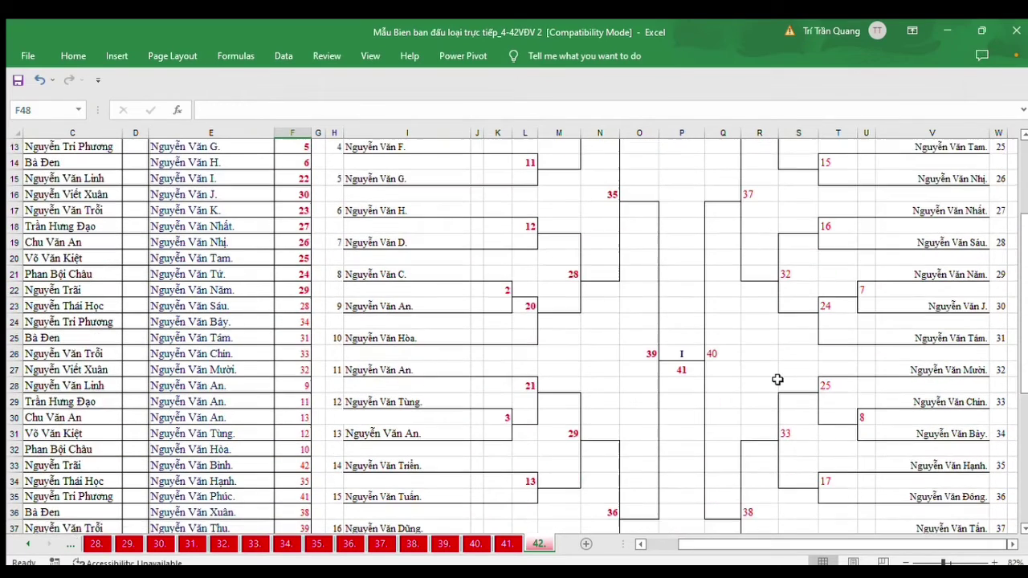
scroll(777, 380, down, 4)
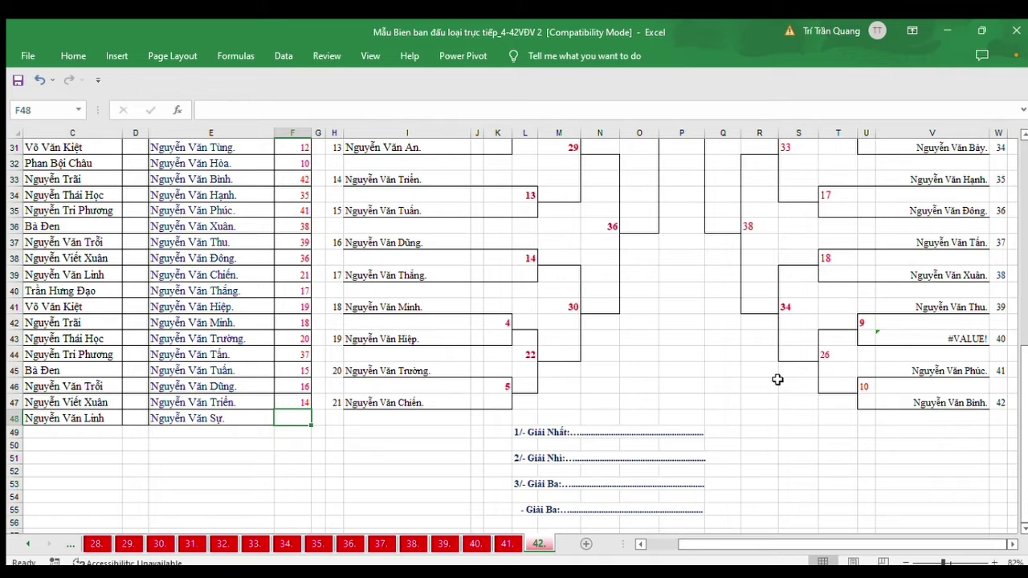
click(975, 340)
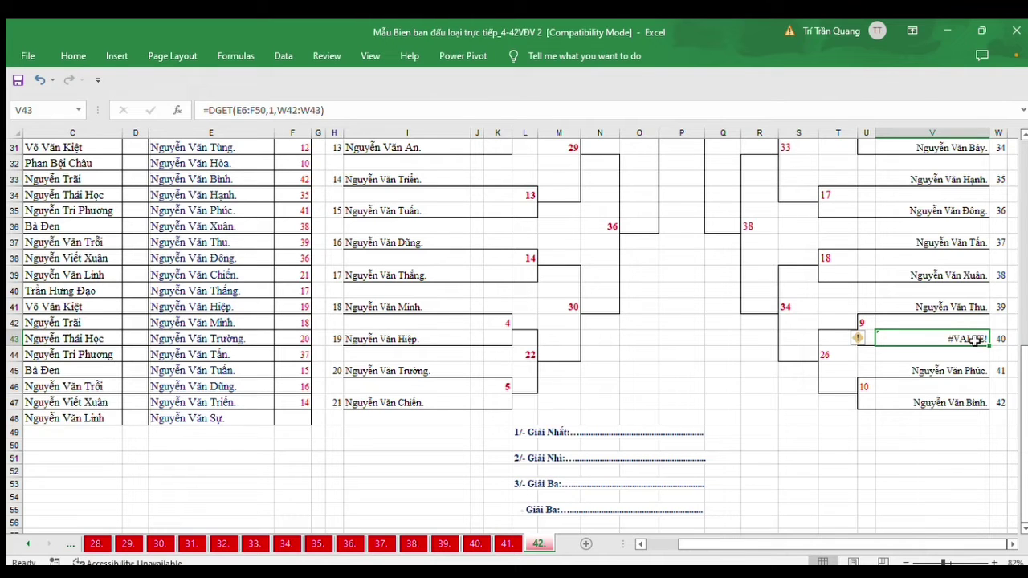
click(299, 416)
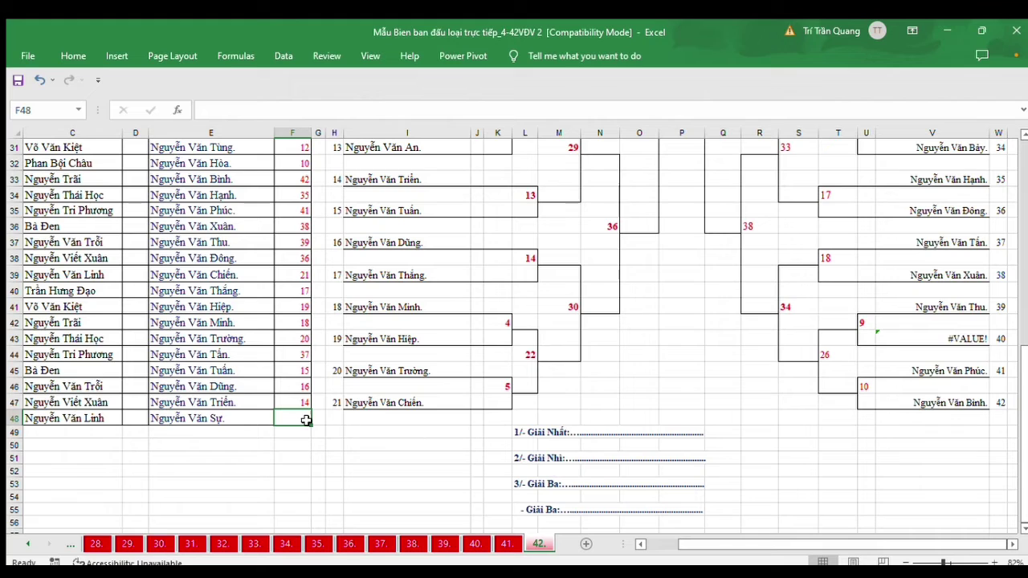
text(40)
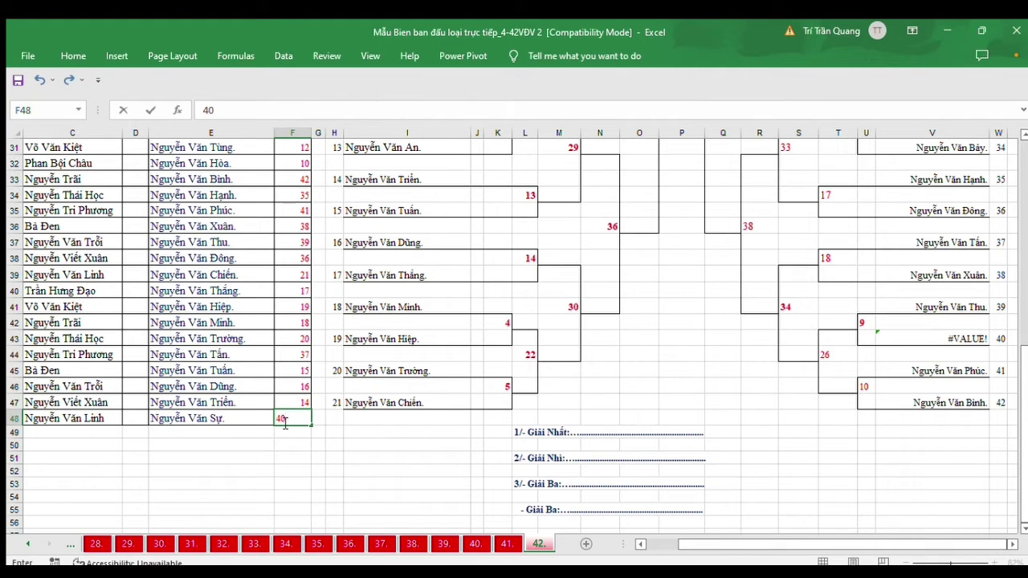
key(ctrl+Return)
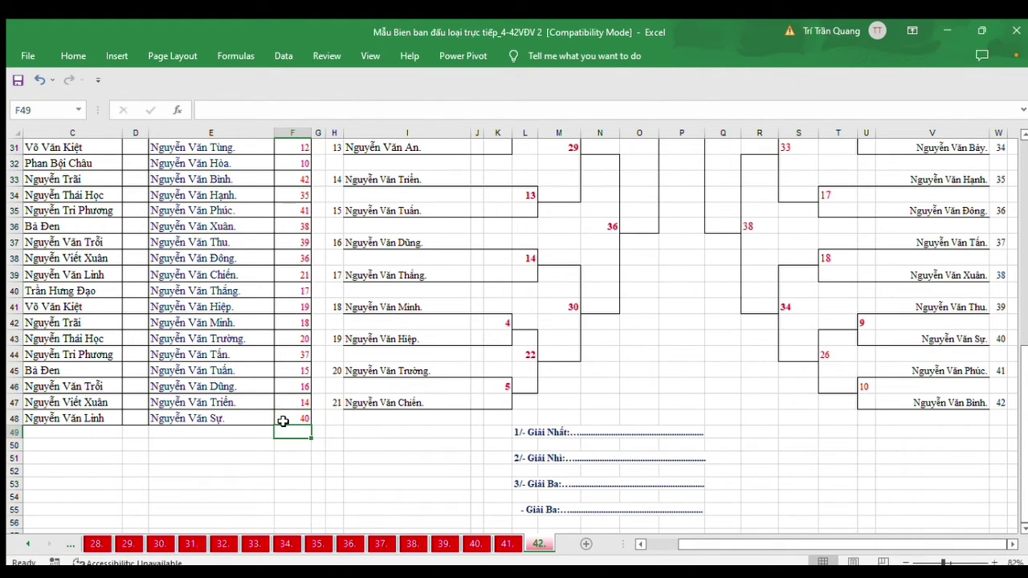
Compare the athletes in E48 and E33 with bracket slots V43 and V47, and inspect the bracket entry in I9.
click(232, 416)
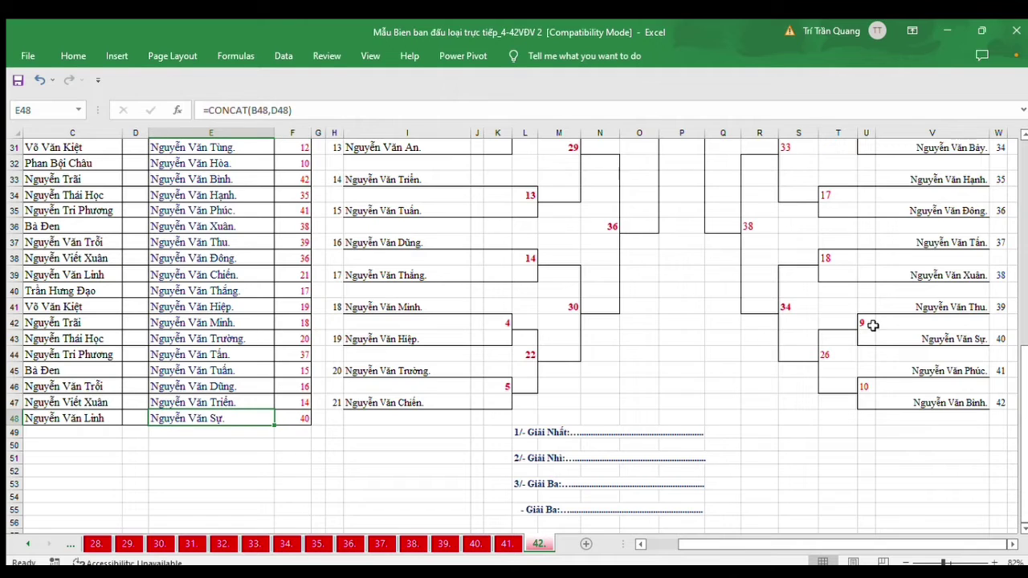
click(976, 338)
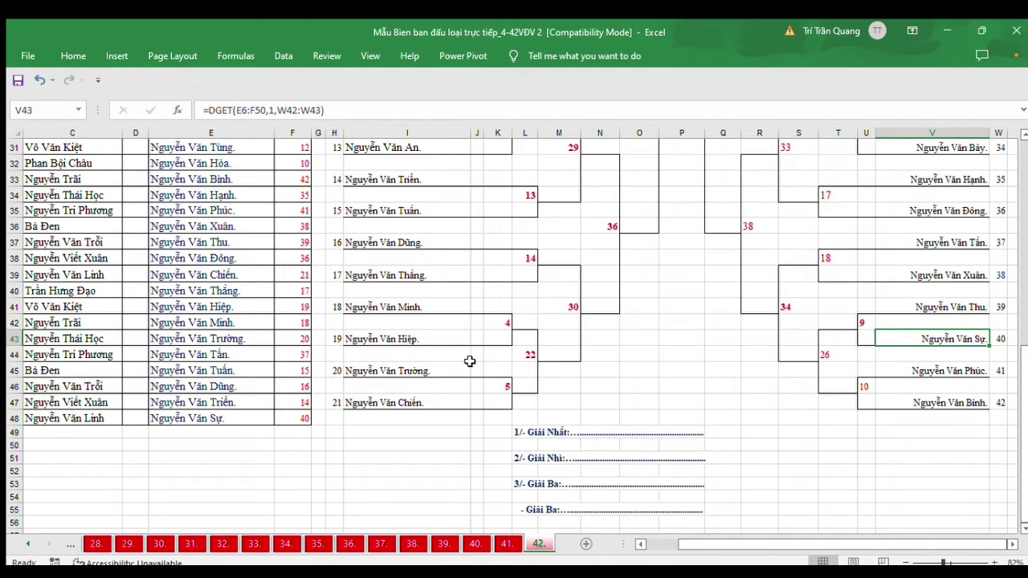
click(936, 403)
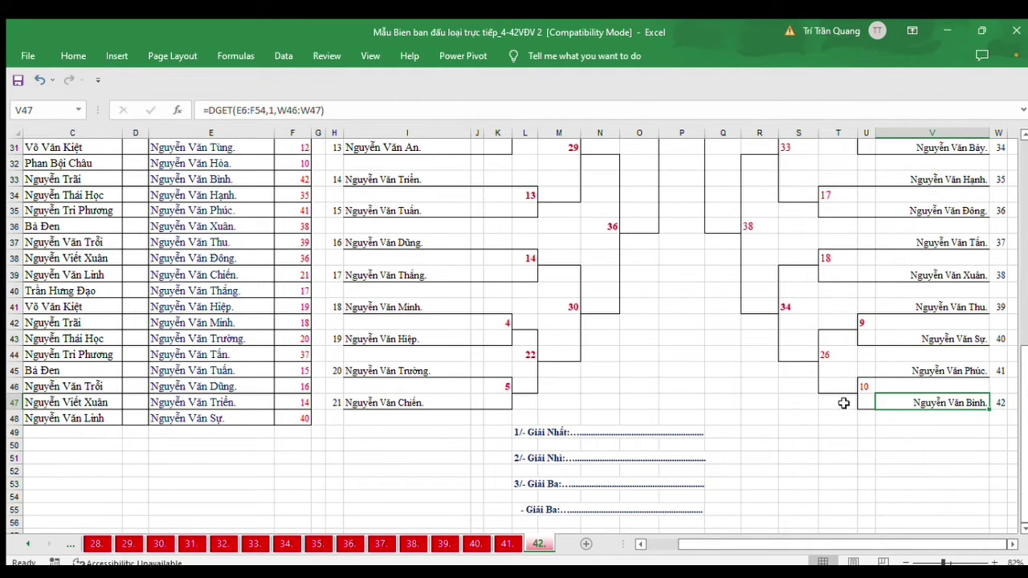
click(238, 178)
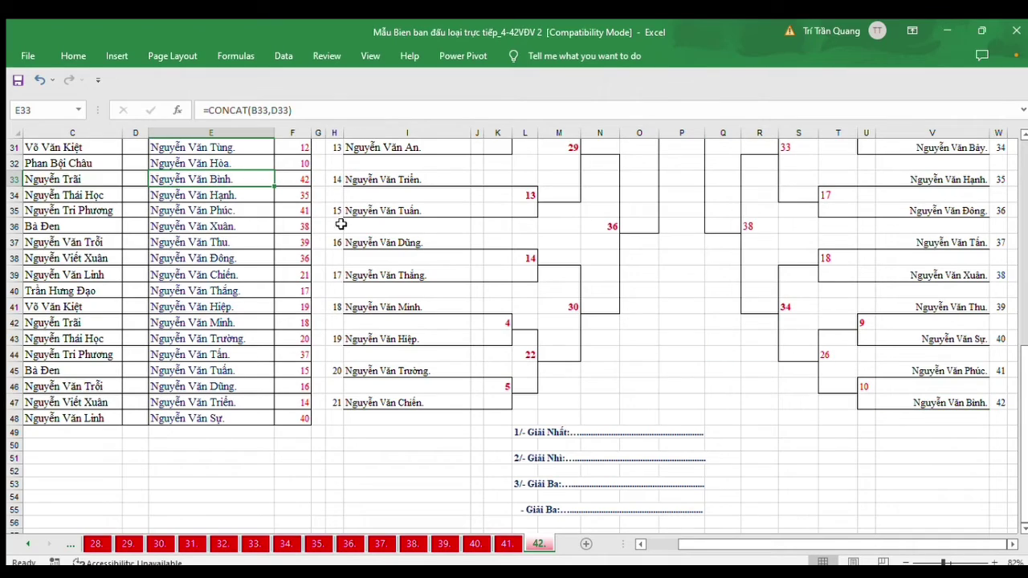
scroll(693, 362, up, 10)
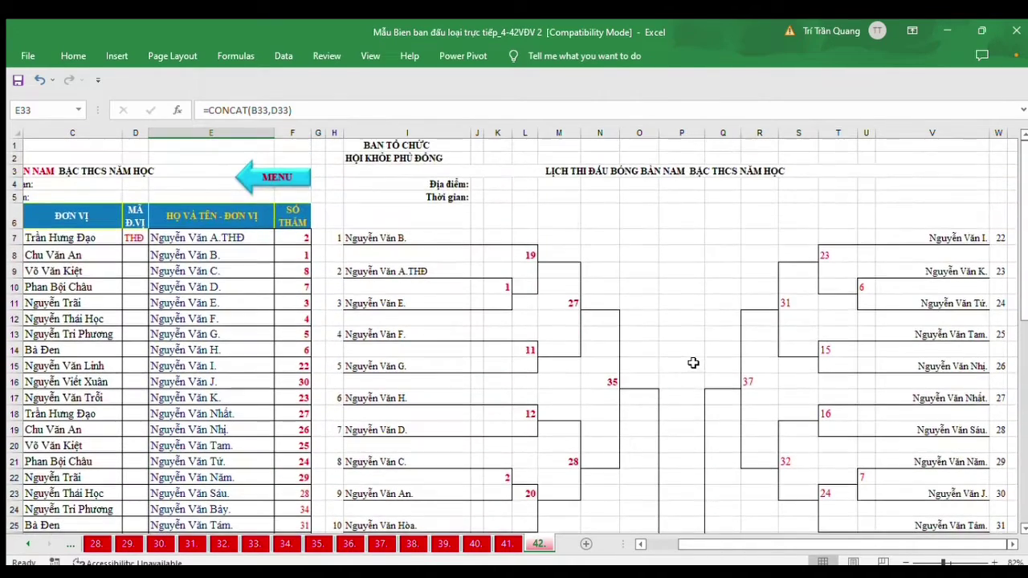
click(429, 270)
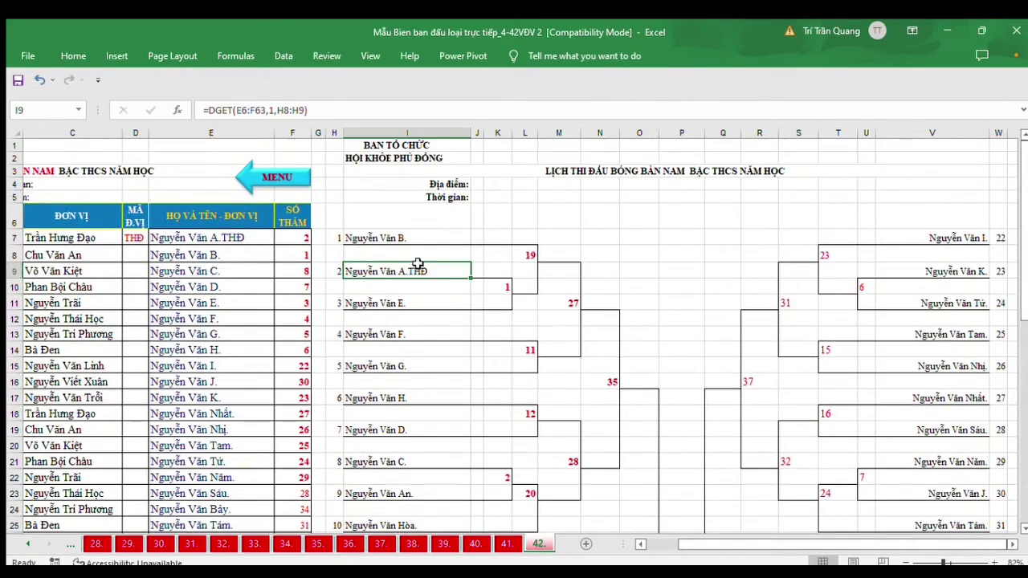
Fill the unit code formula from D7 down through D19 in the athlete list.
click(129, 237)
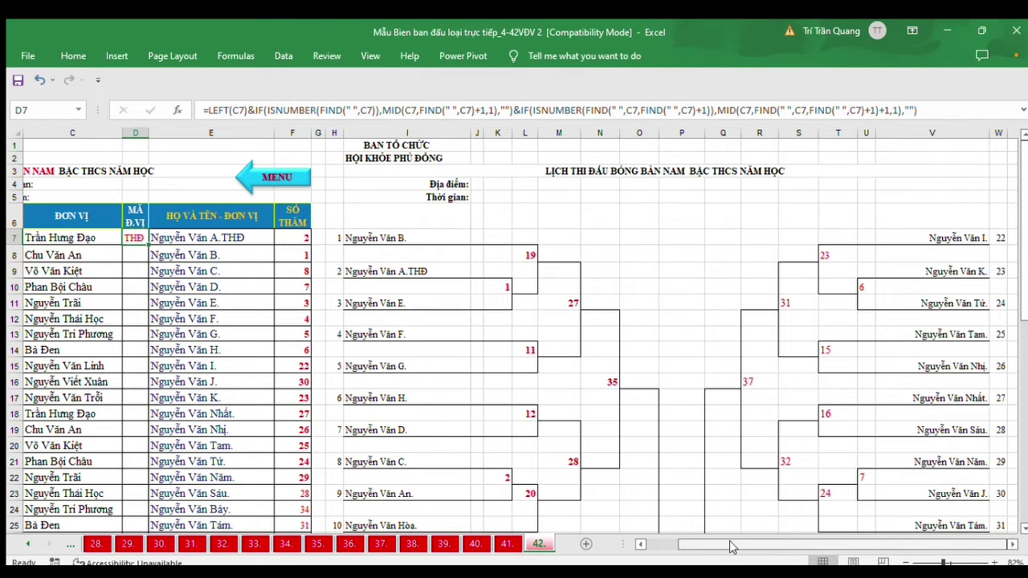
drag(730, 546, 701, 546)
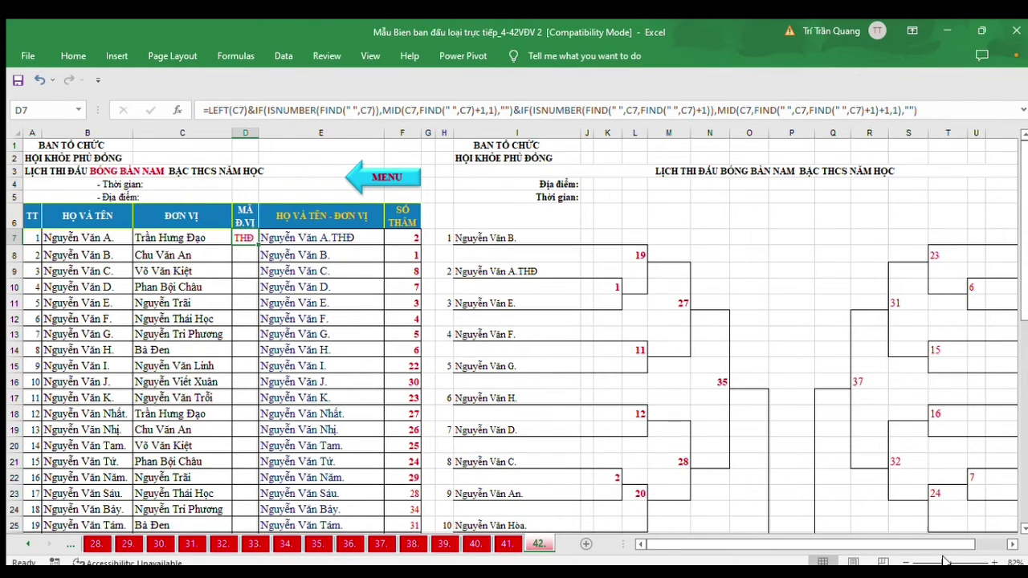
drag(944, 559, 957, 561)
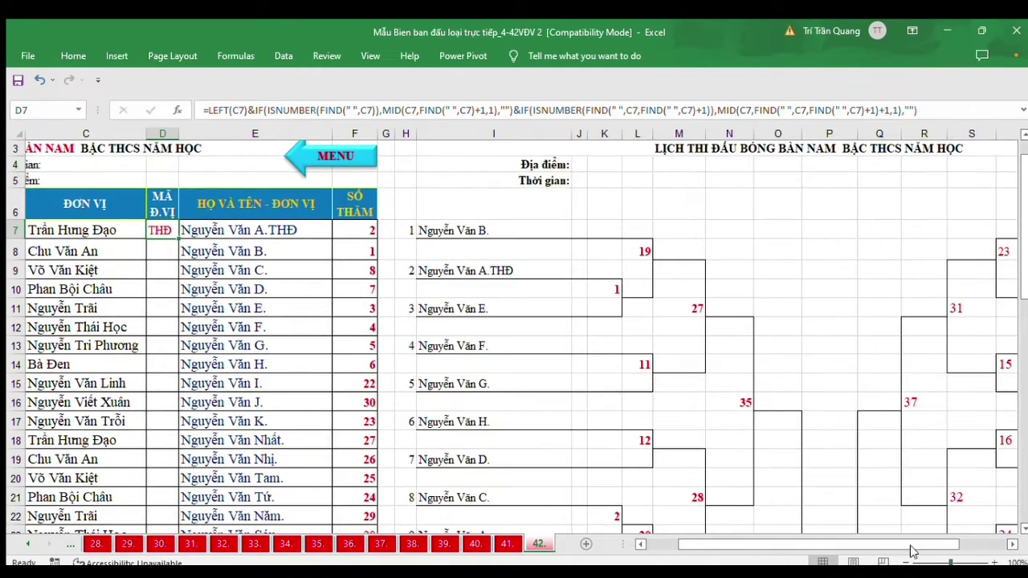
drag(720, 543, 690, 544)
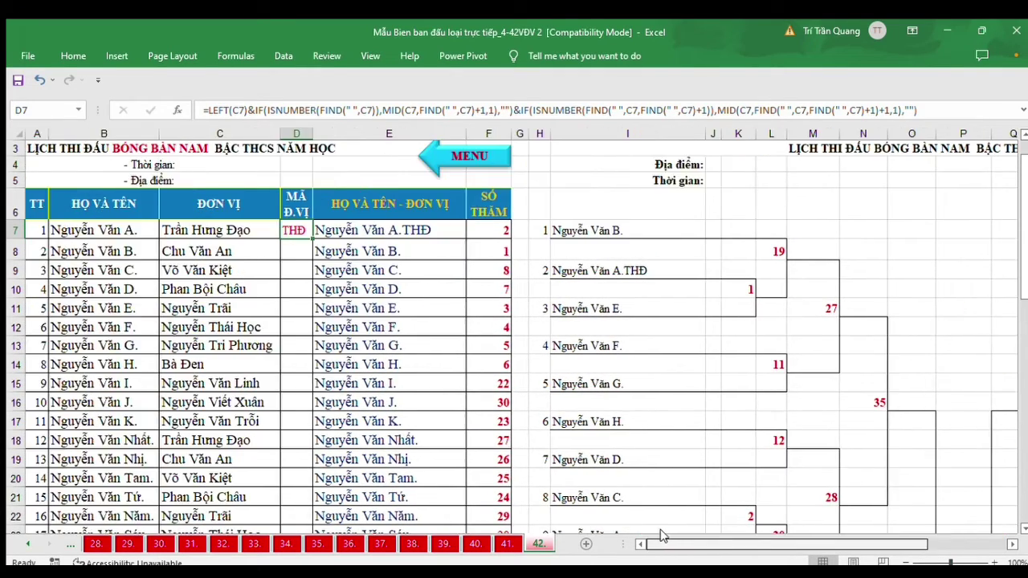
click(237, 247)
click(303, 226)
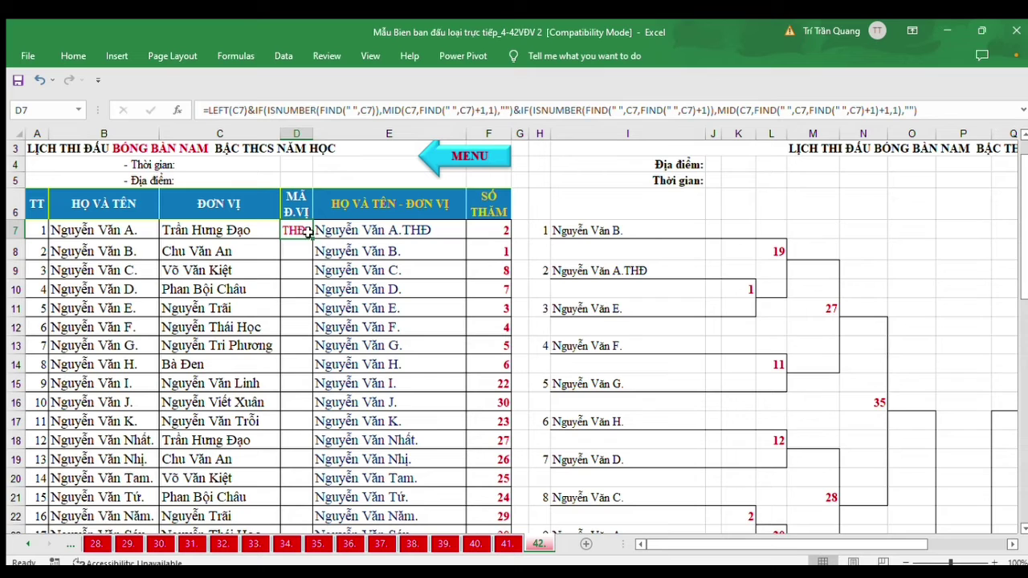
drag(313, 238, 305, 470)
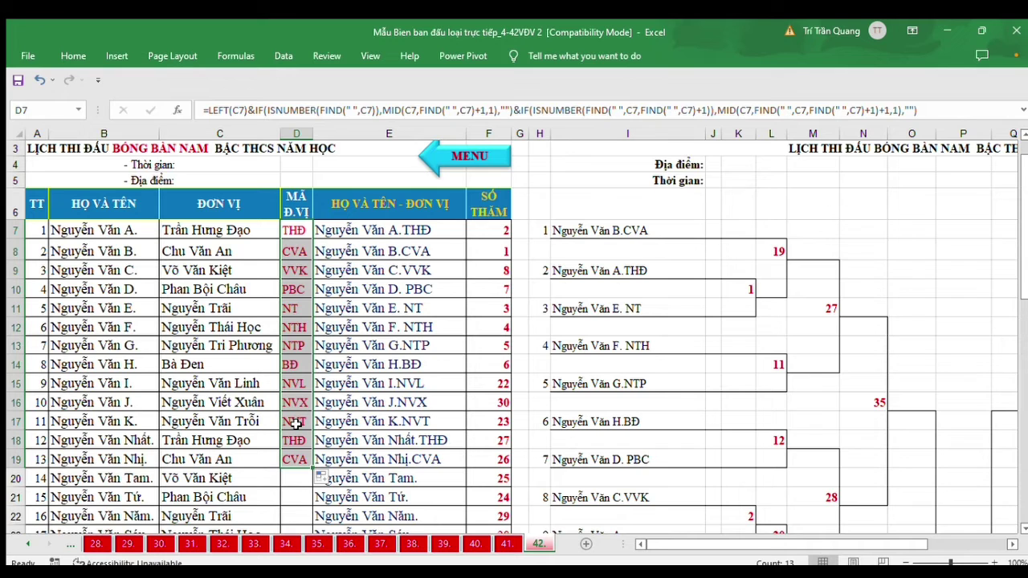
Continue the unit code formula from D19 down through D31.
click(290, 420)
click(397, 437)
scroll(370, 443, down, 3)
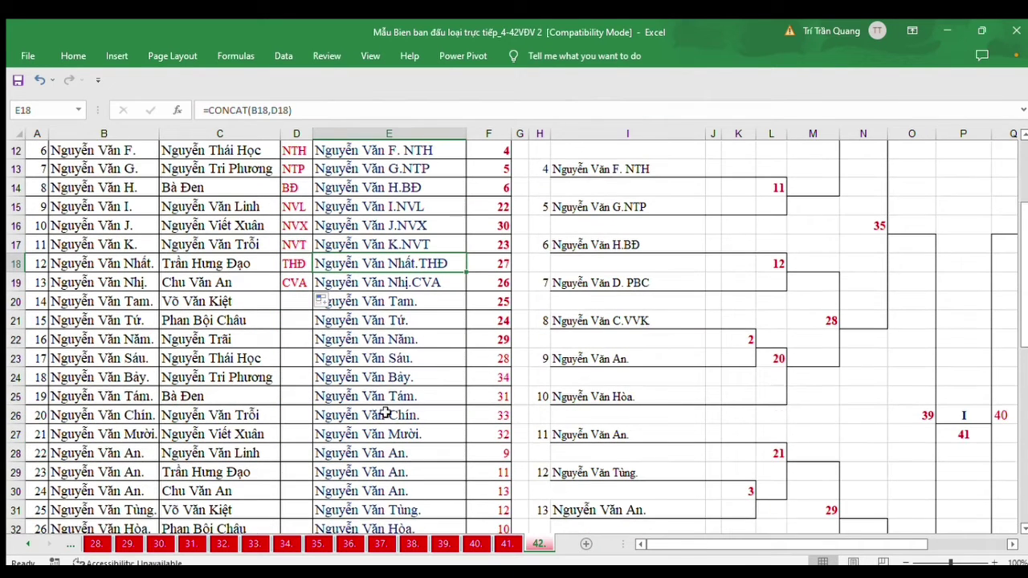
click(298, 280)
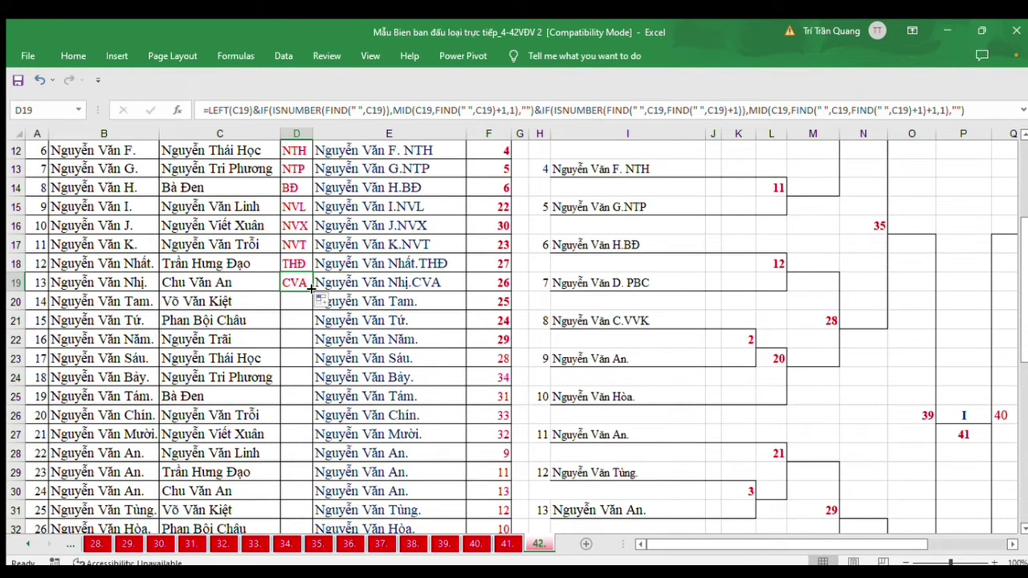
drag(312, 292, 302, 418)
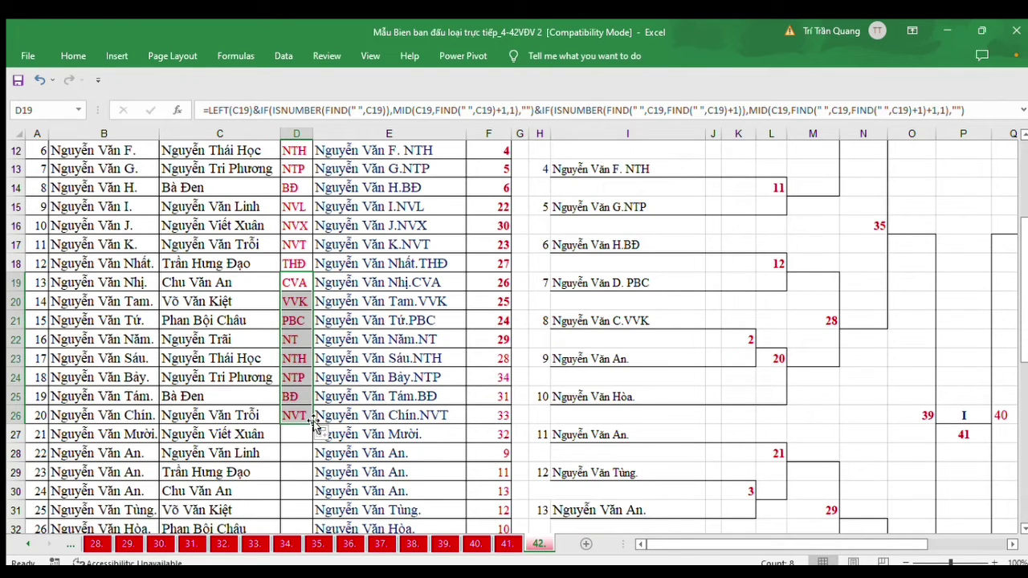
drag(312, 423, 319, 514)
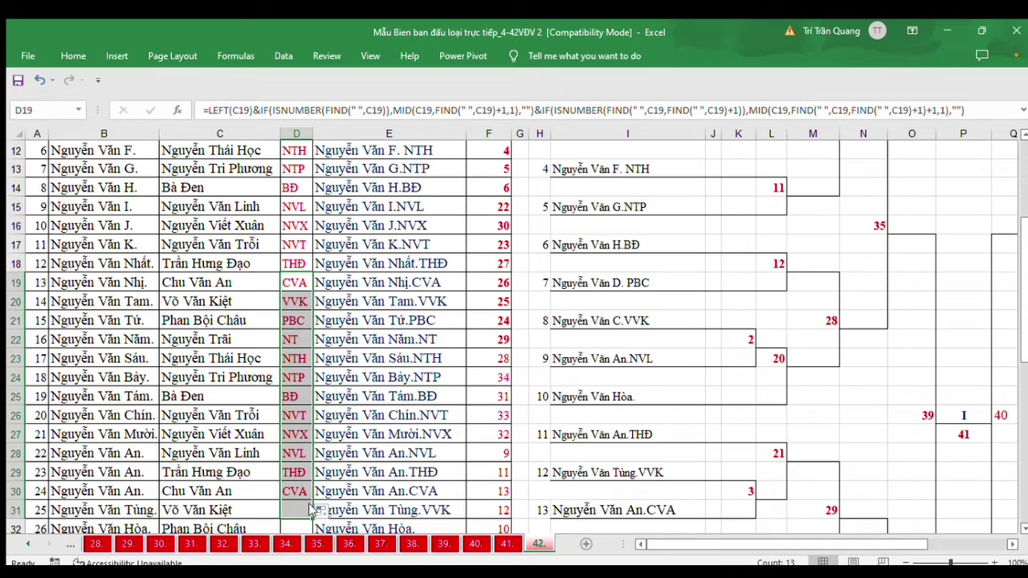
Extend the unit code formula from D31 to the last athlete row in D48.
scroll(425, 422, down, 2)
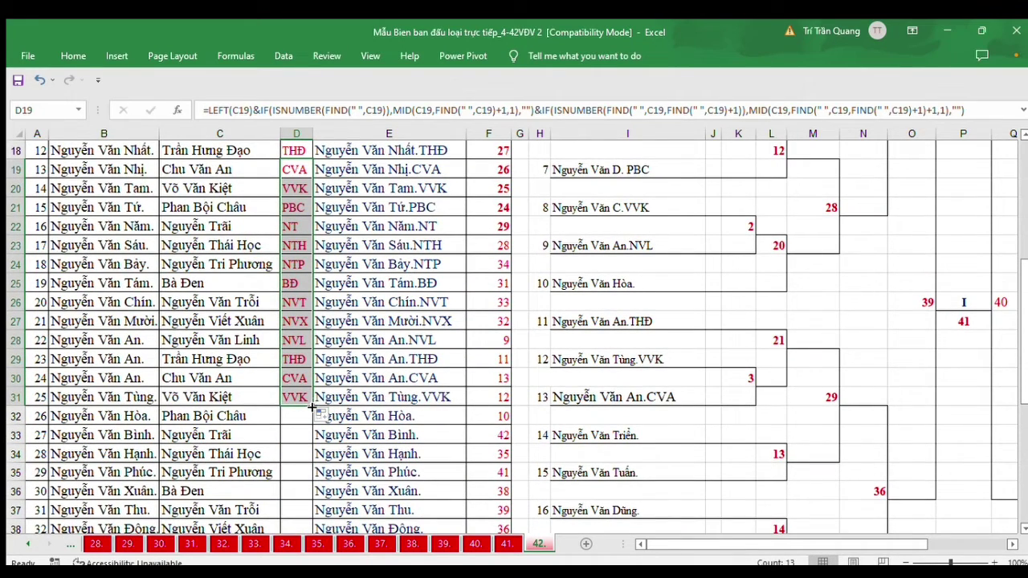
drag(312, 408, 304, 501)
scroll(533, 363, up, 6)
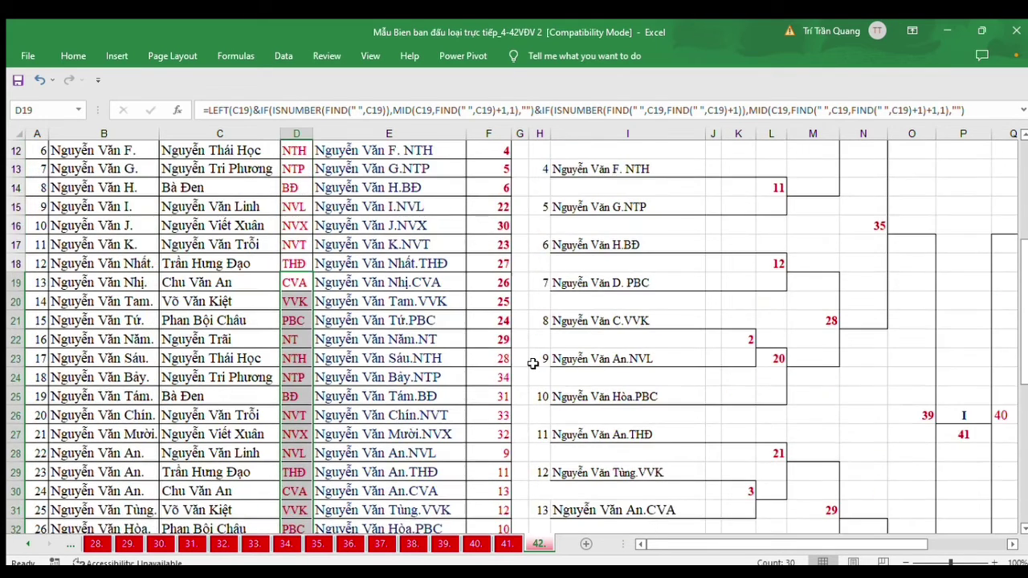
scroll(532, 363, up, 4)
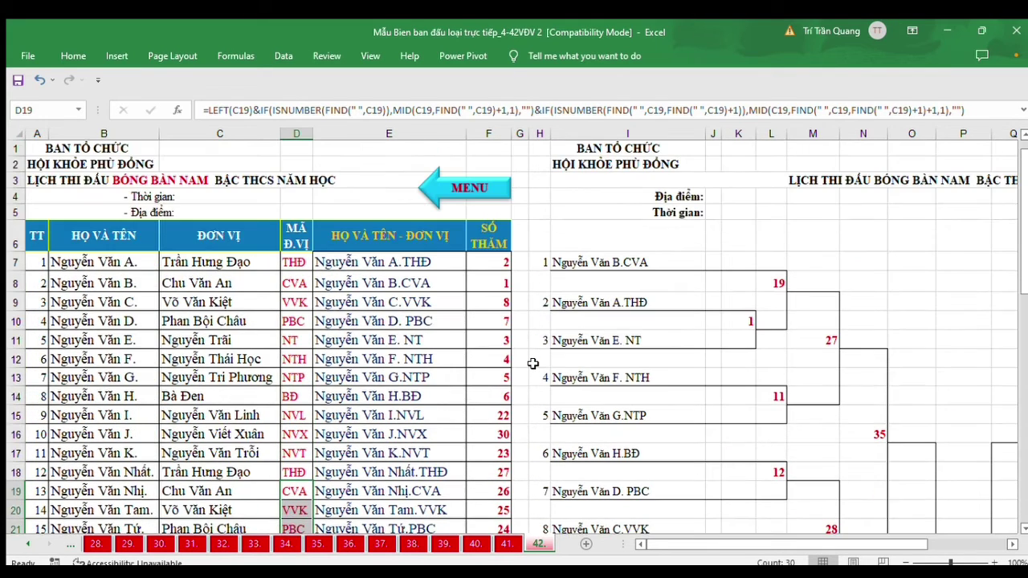
Copy the unit code formula from D19 and paste it as displayed text into C56 below the athlete list.
click(202, 110)
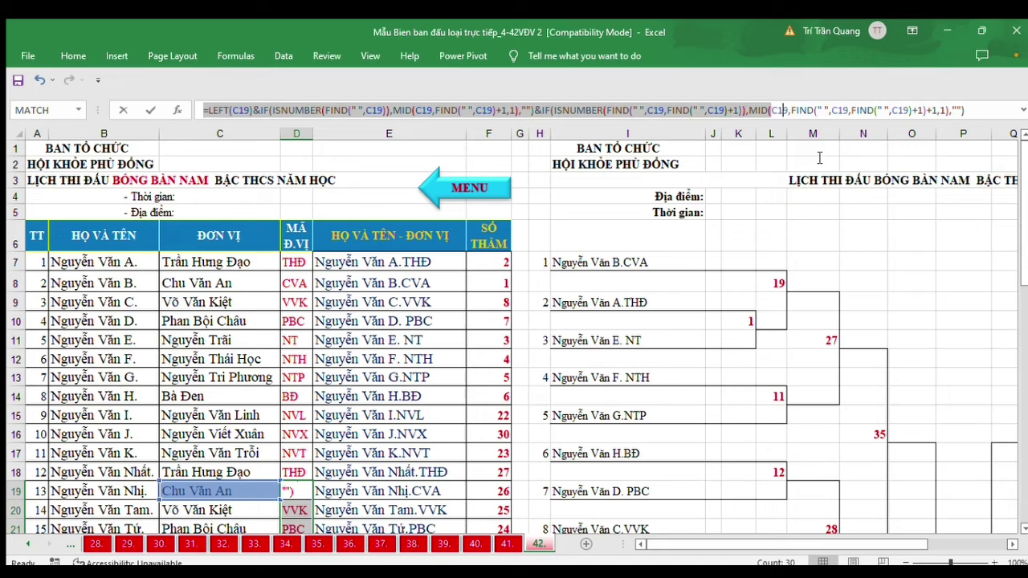
click(980, 127)
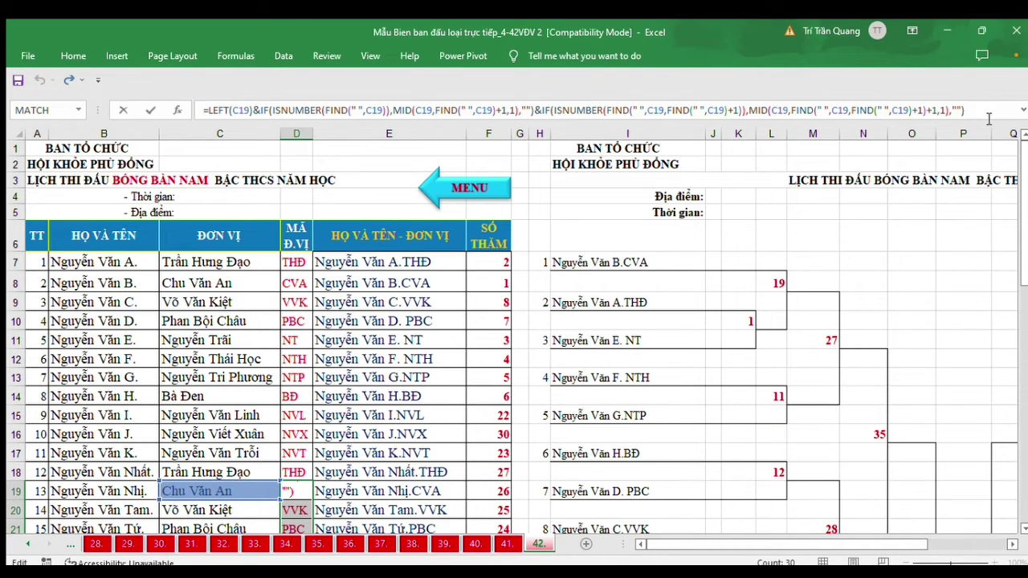
key(Return)
scroll(803, 257, down, 12)
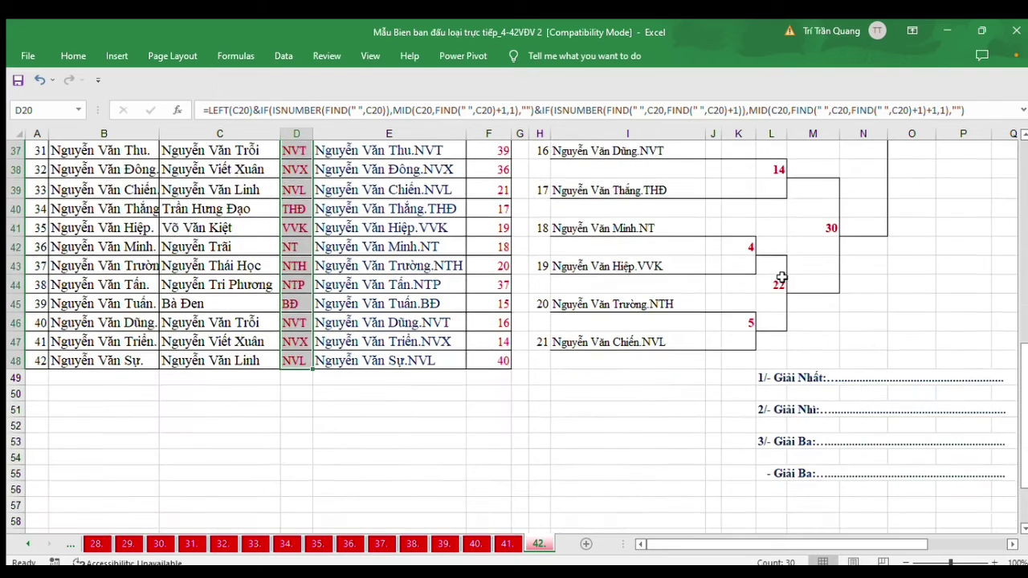
scroll(781, 277, down, 3)
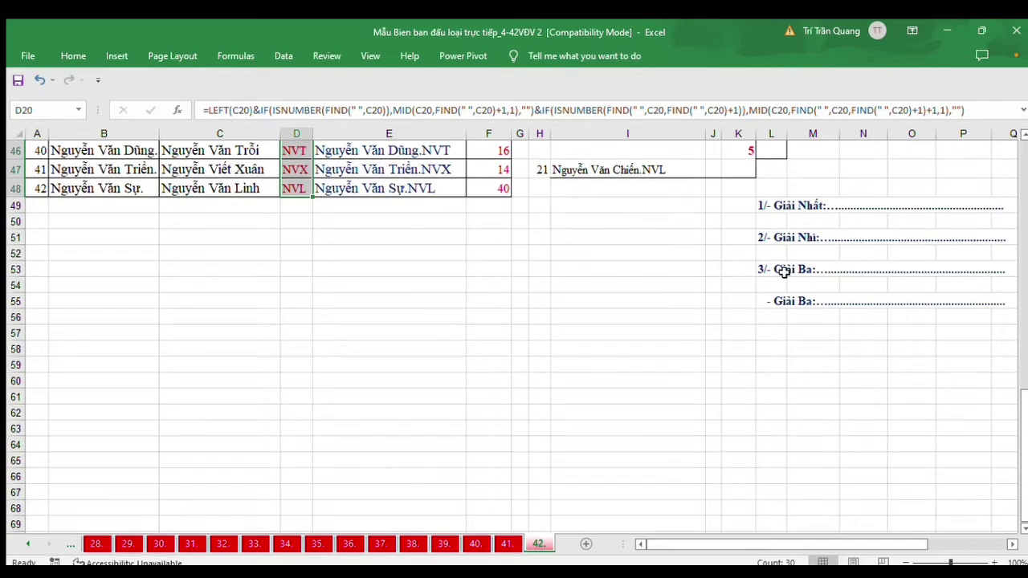
click(161, 315)
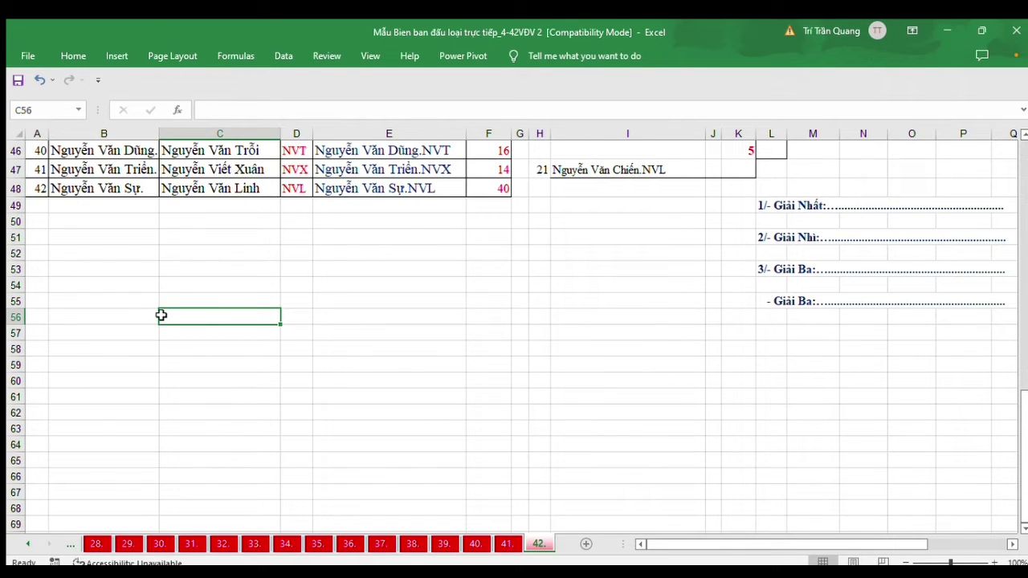
click(216, 111)
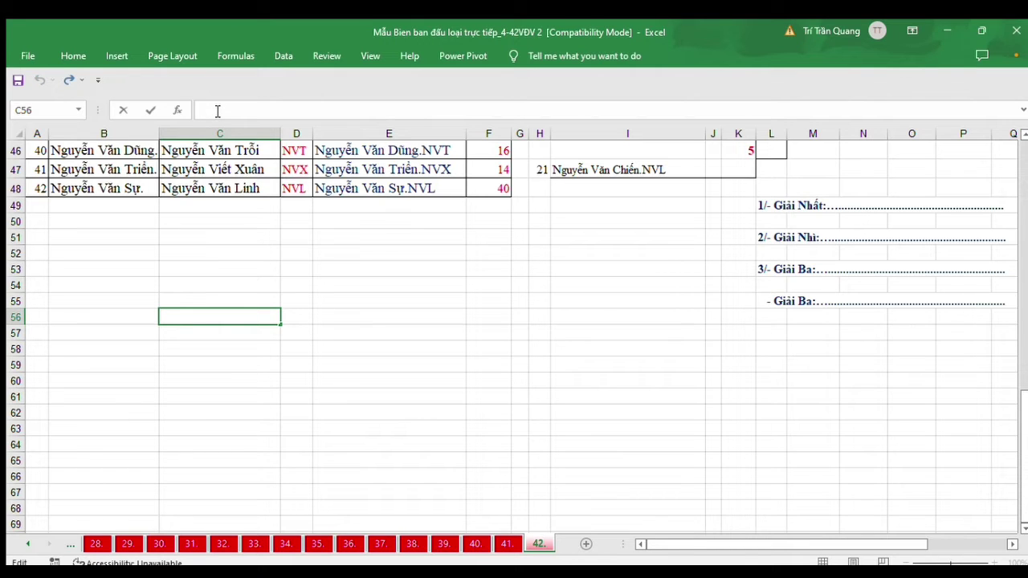
text(=LEFT(C19)&IF(ISNUMBER(FIND(" ",C19)),MID(C19,FIND(" ",C19)+1,1),"")&IF(ISNUMBER(FIND(" ",C19,FIND(" ",C19)+1)),MID(C19,FIND(" ",C19,FIND(" ",C19)+1)+1,1),""))
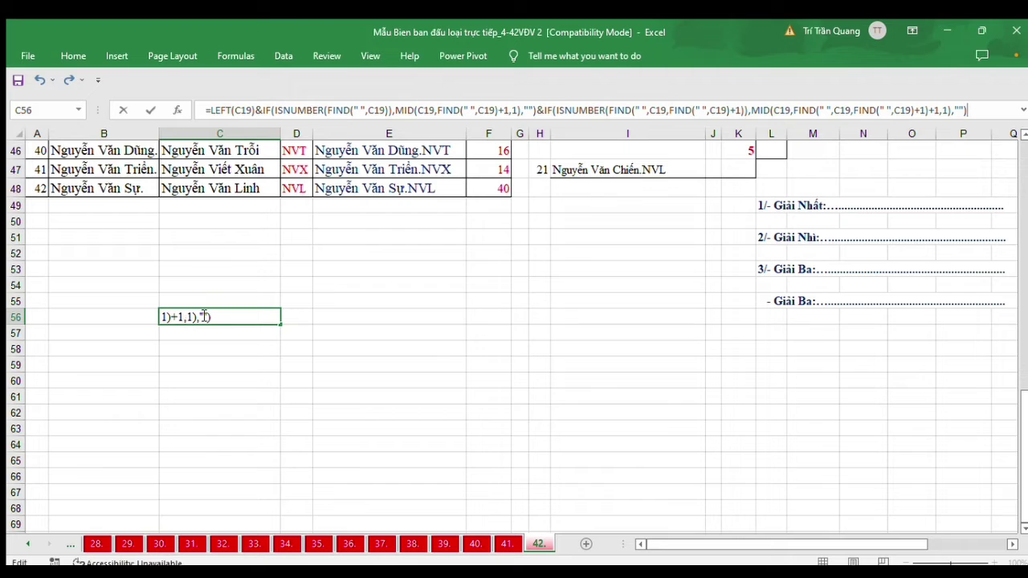
key(Return)
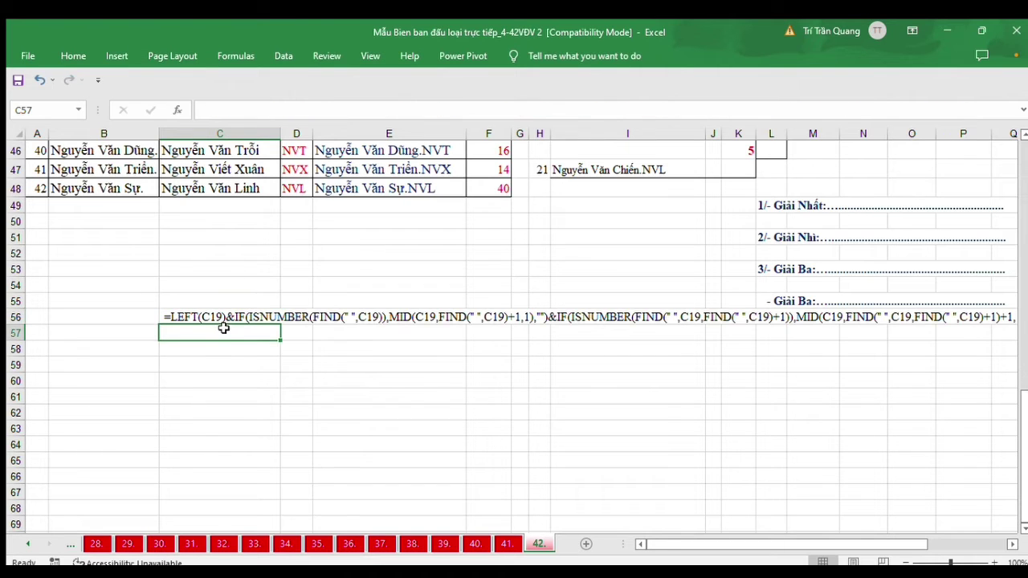
Wrap the formula text in C56 to show it in full, and clear the cell again.
click(231, 317)
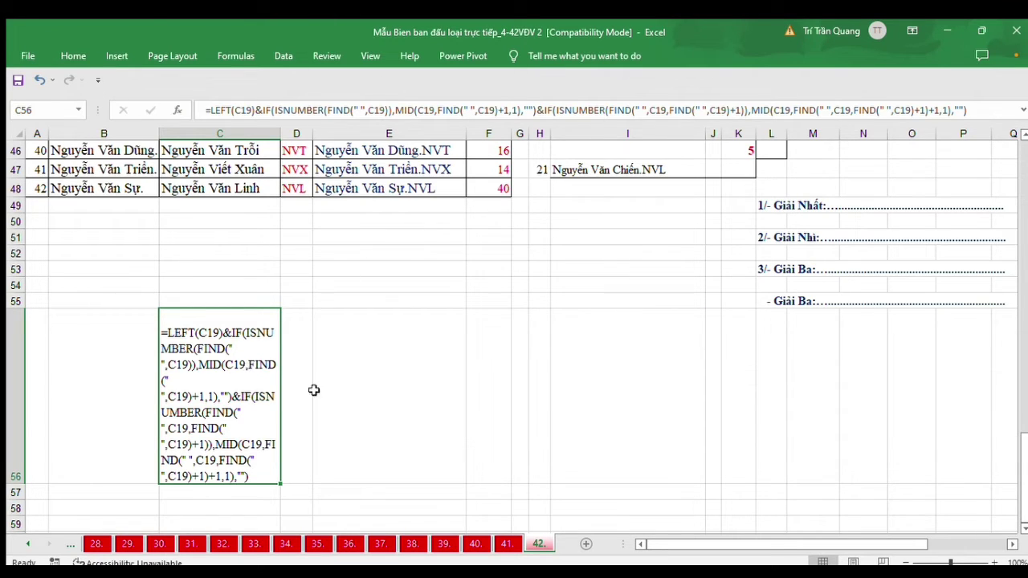
click(92, 391)
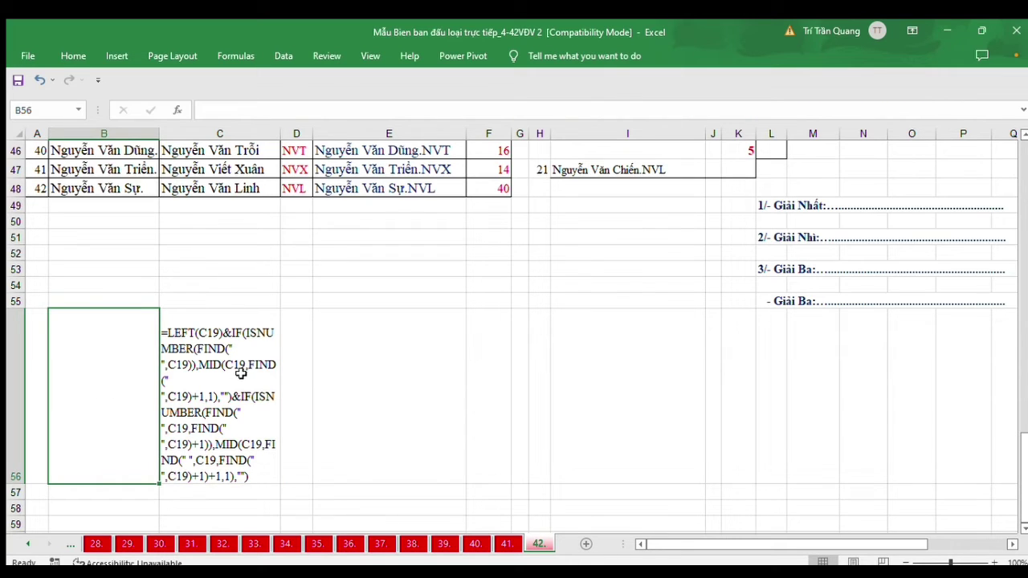
click(234, 375)
key(Delete)
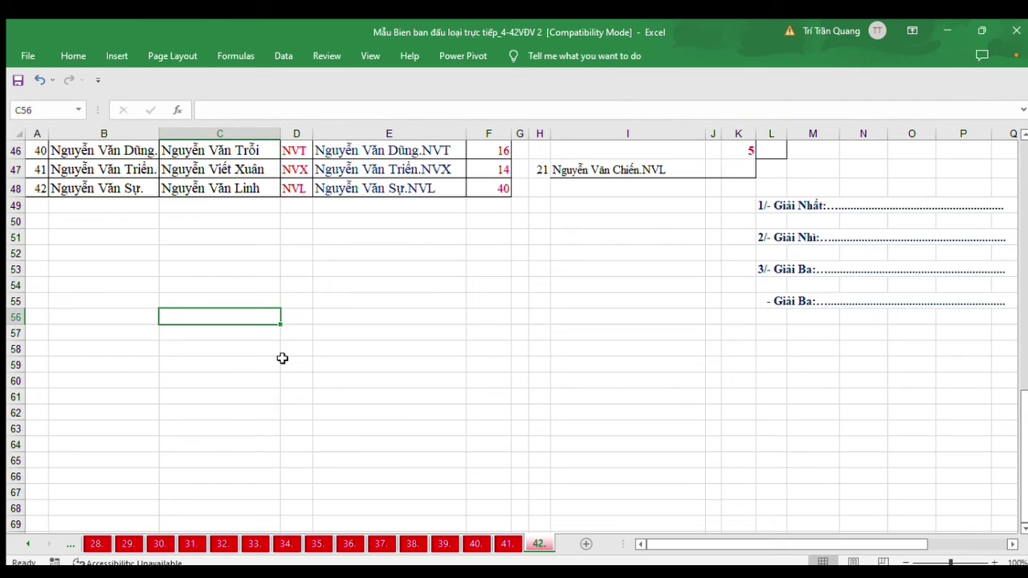
Examine how the CONCAT formulas in E7 and E10 join the athlete name and unit code, comparing source cells B7 and C7.
scroll(282, 359, up, 12)
scroll(281, 358, up, 3)
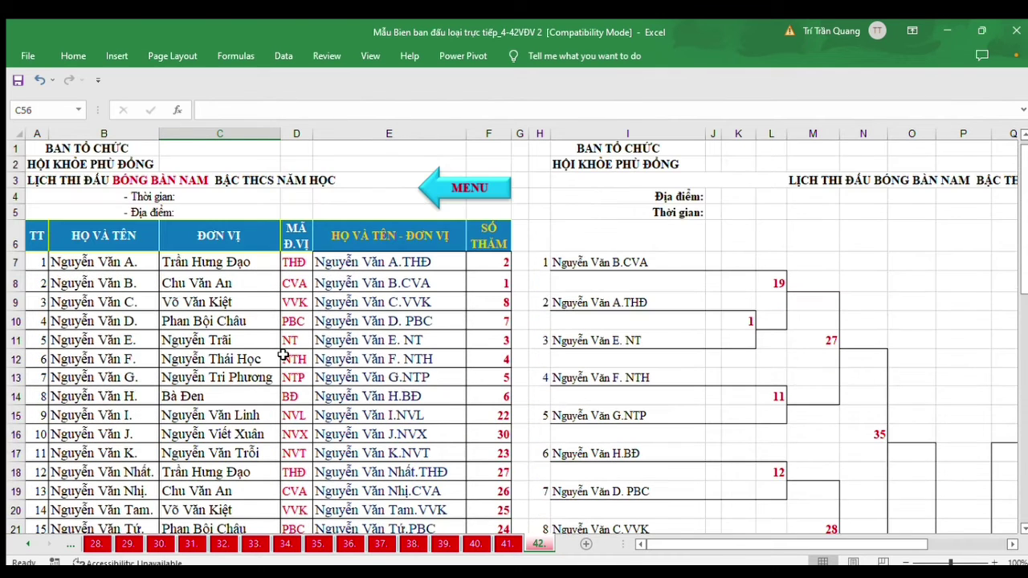
click(360, 264)
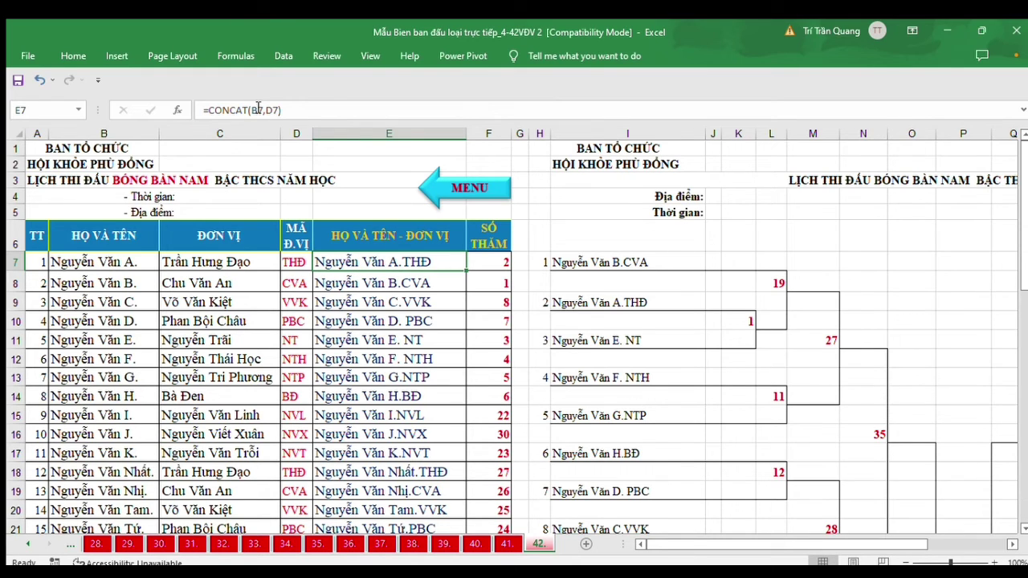
click(96, 262)
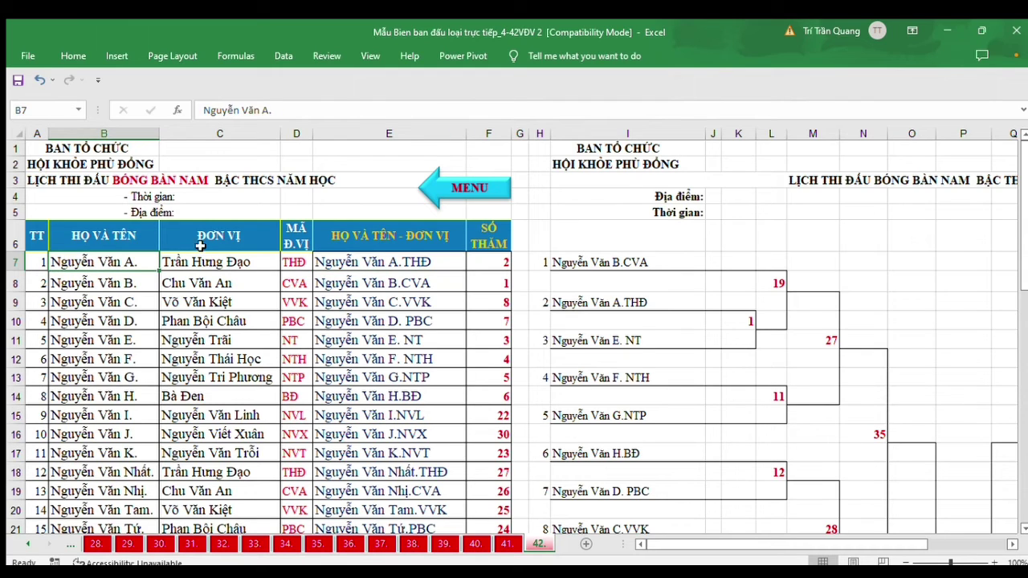
click(265, 261)
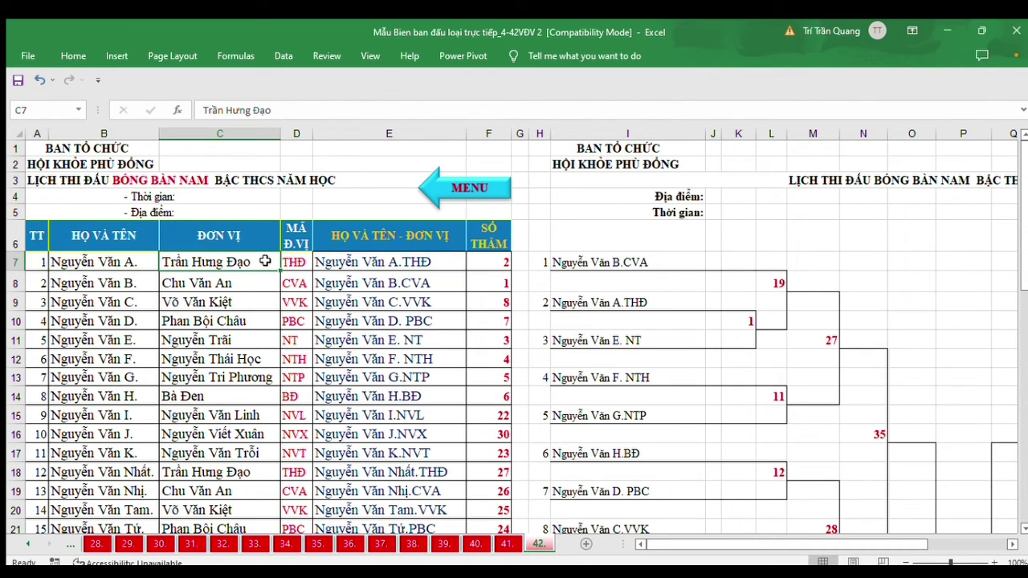
click(333, 261)
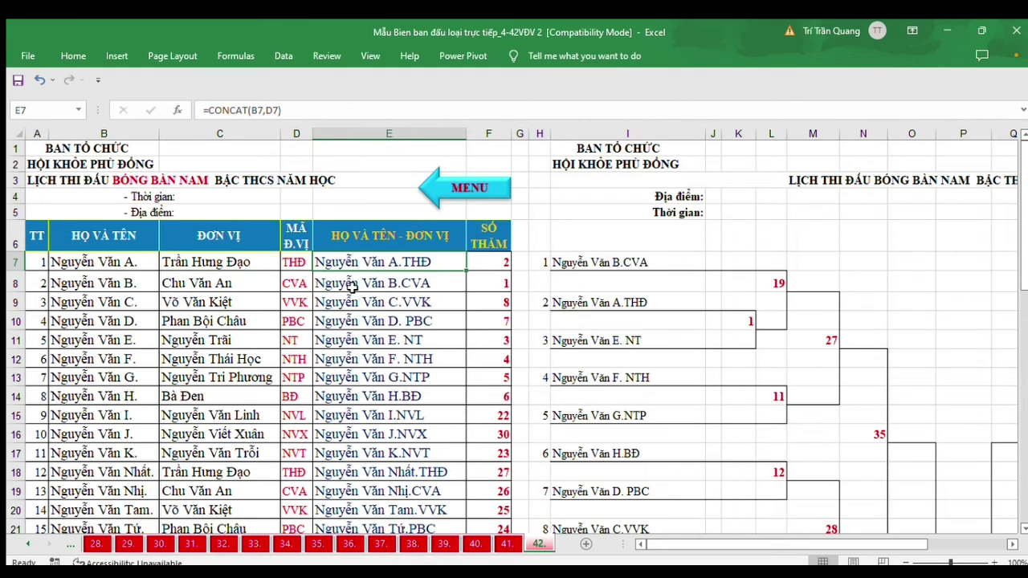
click(372, 314)
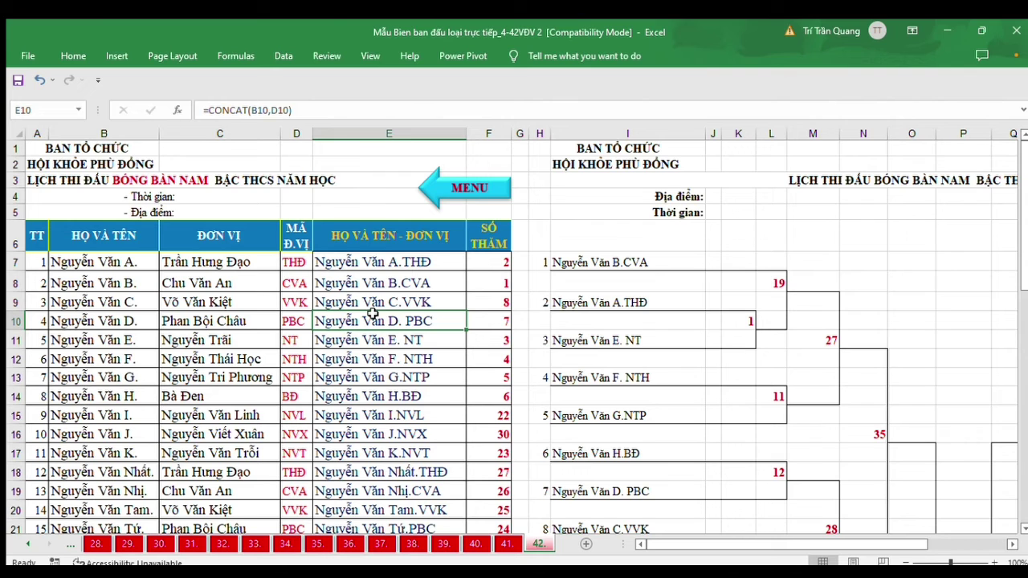
Return to the MENU sheet and delete empty rows 18 to 21 above the closing message CHÚC CÁC BẠN THÀNH CÔNG.
click(463, 188)
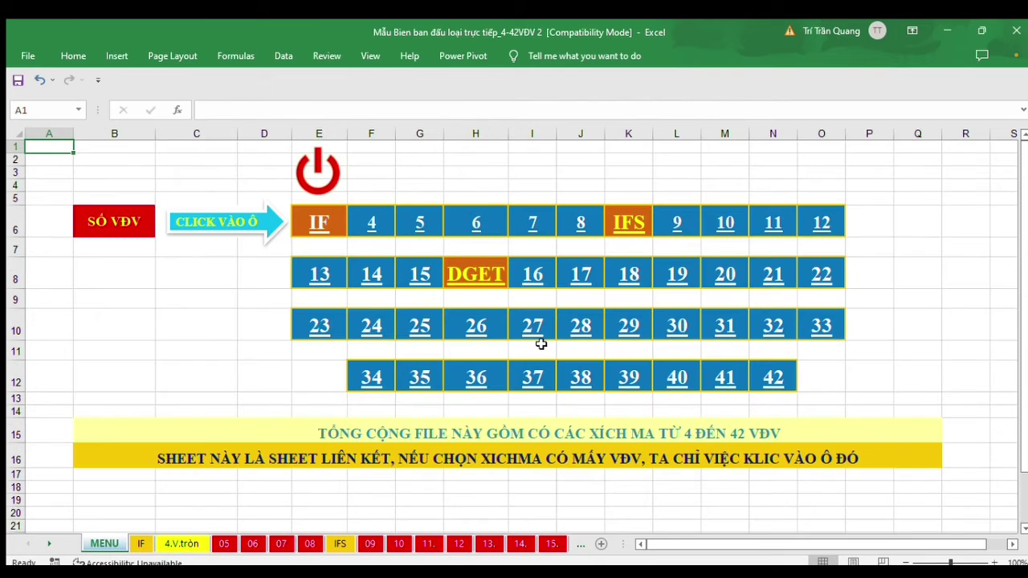
scroll(541, 344, down, 2)
click(529, 461)
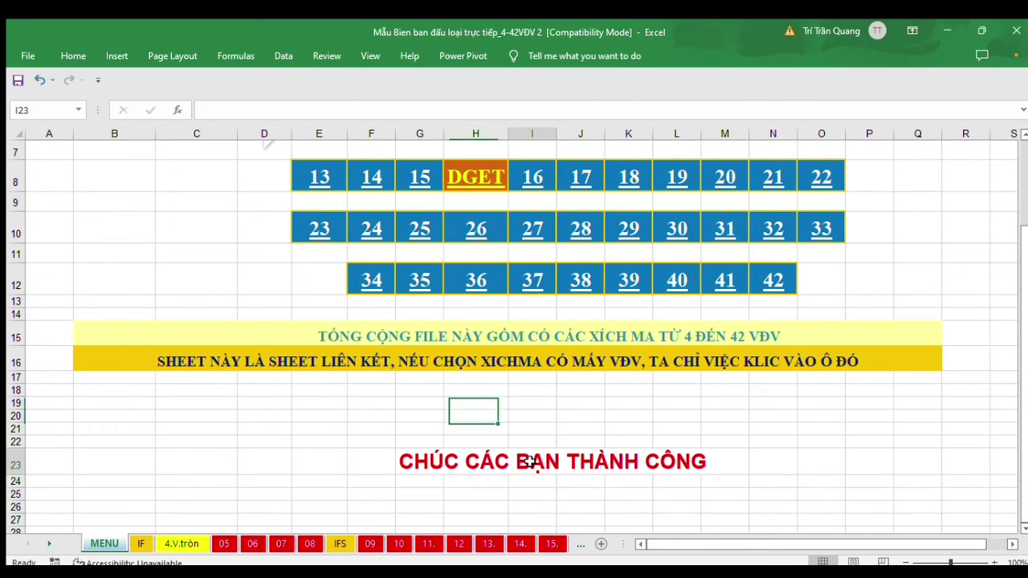
click(426, 459)
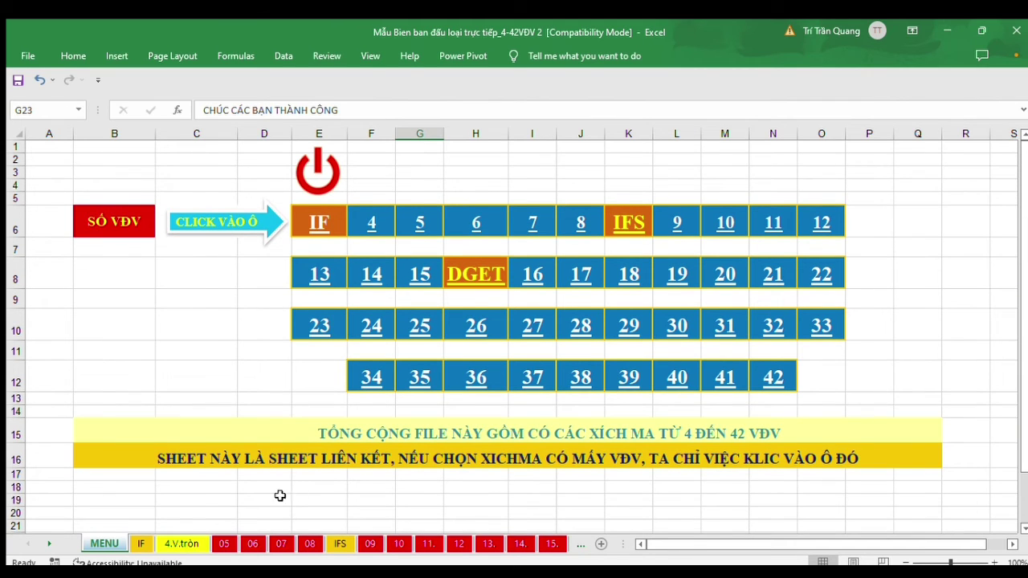
drag(16, 487, 17, 525)
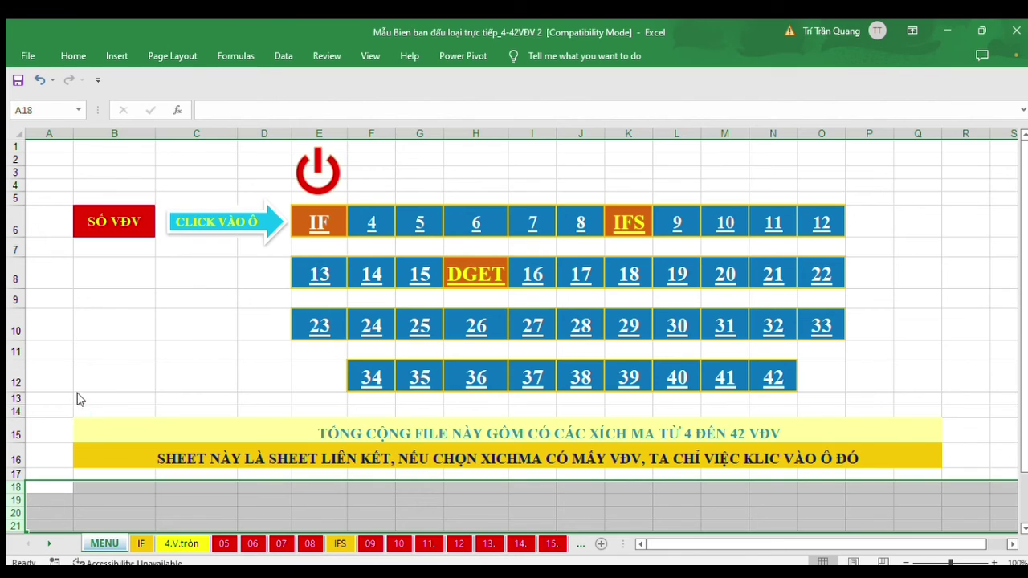
double_click(27, 483)
click(97, 507)
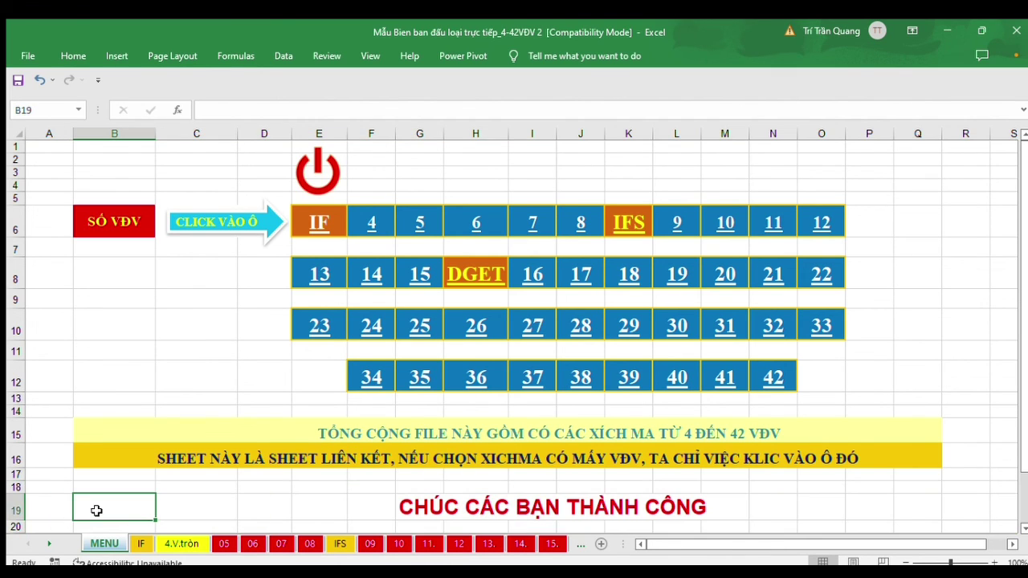